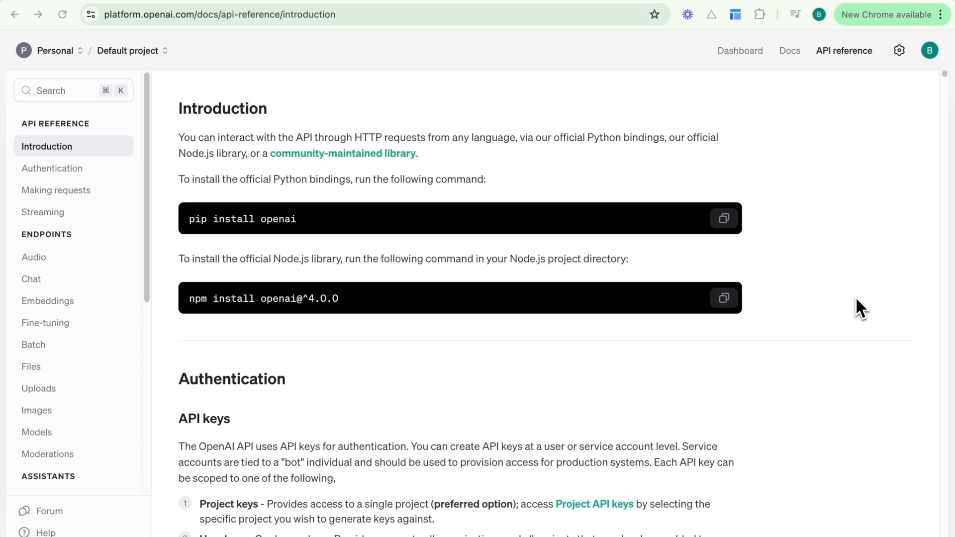
Go to the Chat > Create chat completion page of the OpenAI API reference.
click(30, 280)
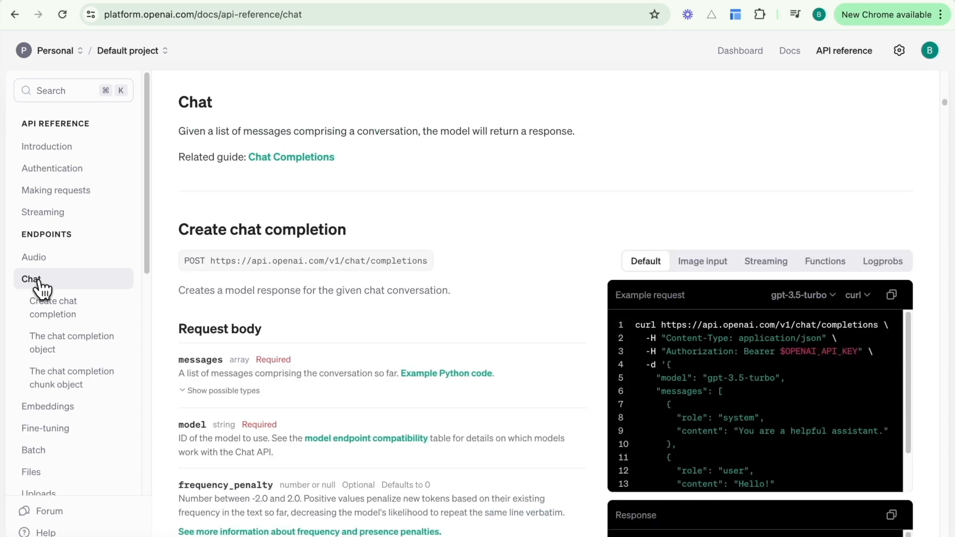
click(53, 308)
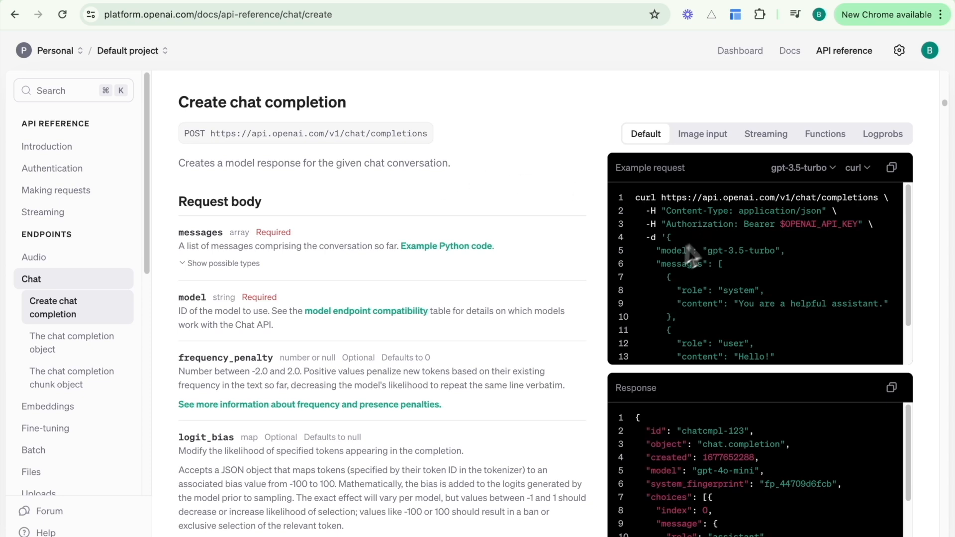
scroll(774, 267, down, 1)
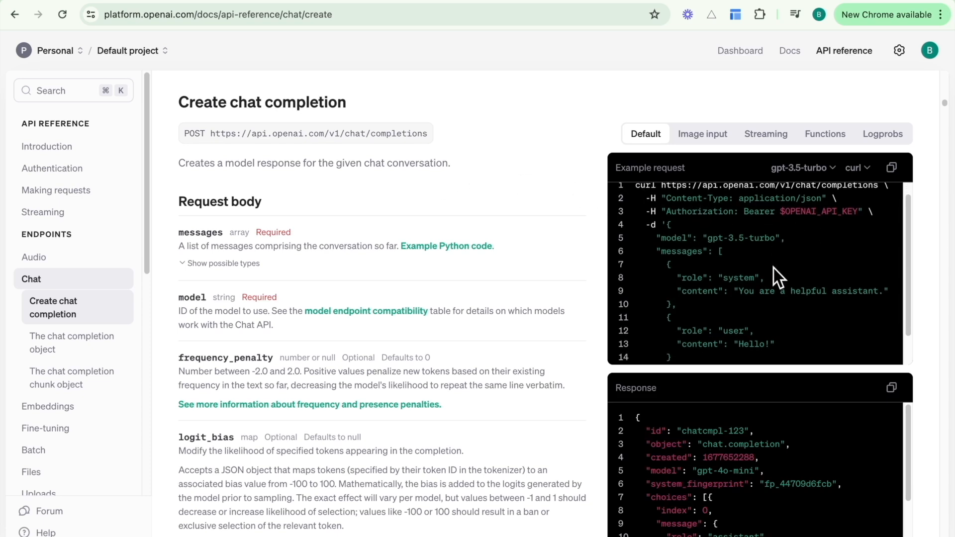
scroll(774, 268, up, 1)
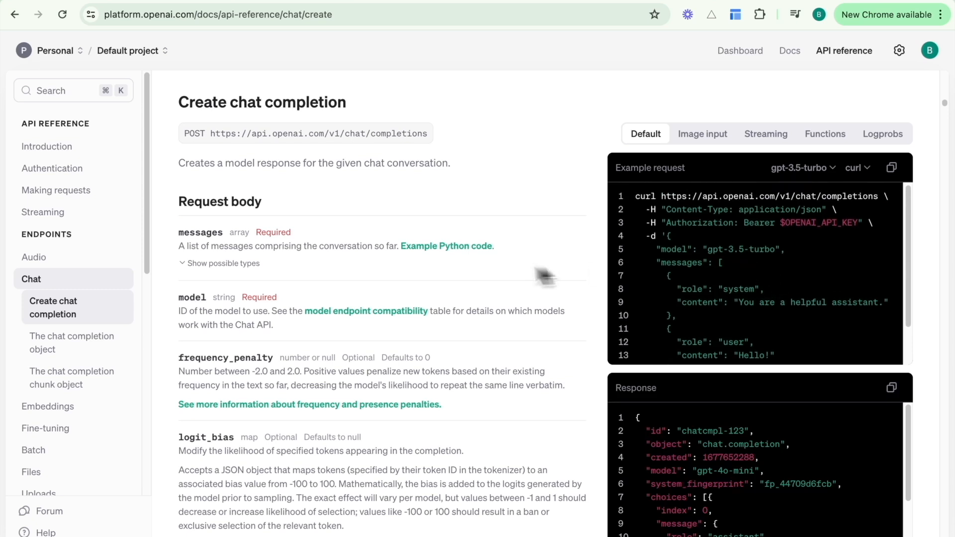
scroll(439, 308, down, 1)
scroll(439, 310, down, 3)
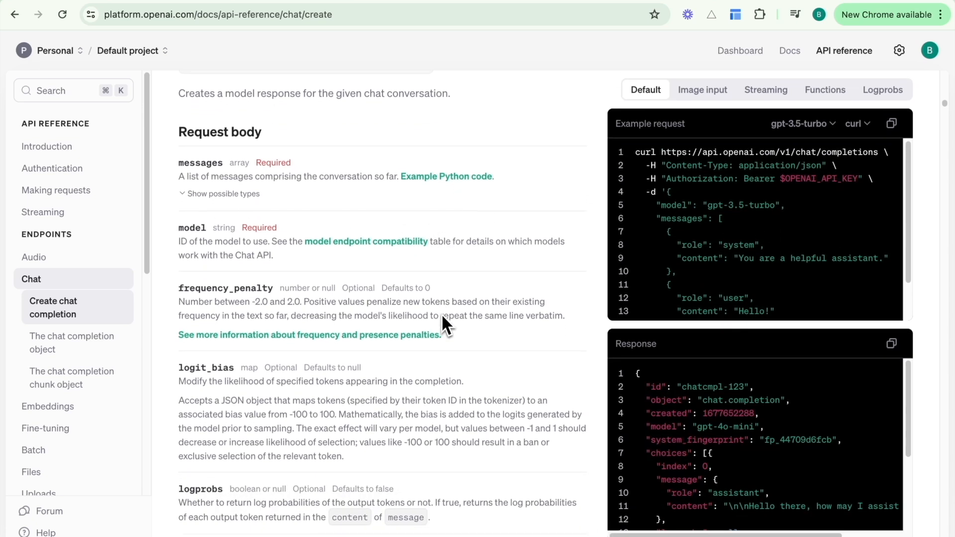
scroll(447, 247, up, 2)
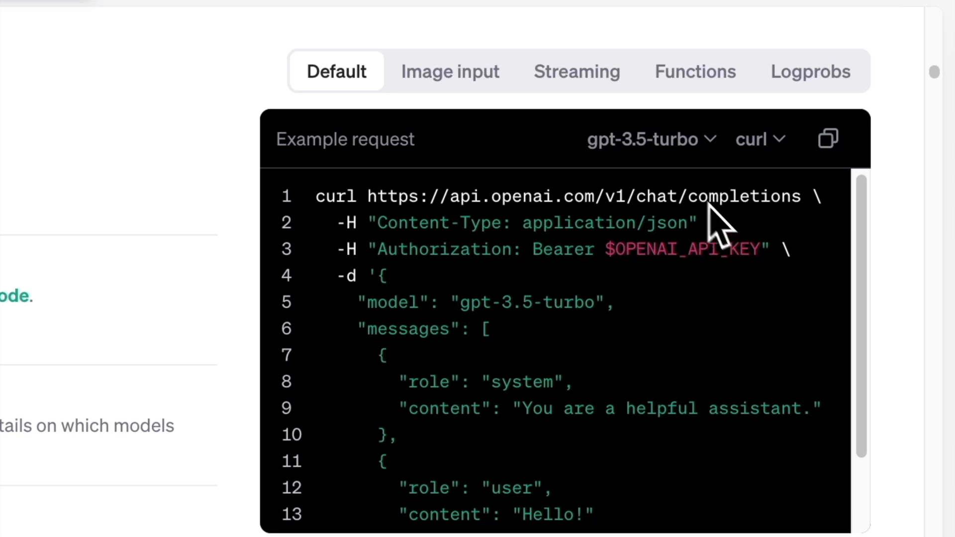
Check the example request's model and language options, keeping gpt-3.5-turbo and curl.
click(693, 149)
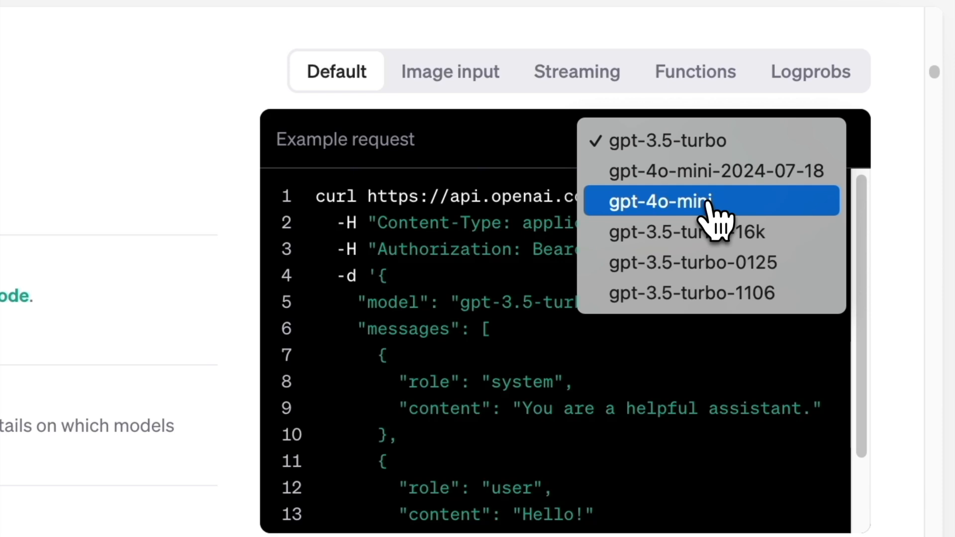
click(516, 144)
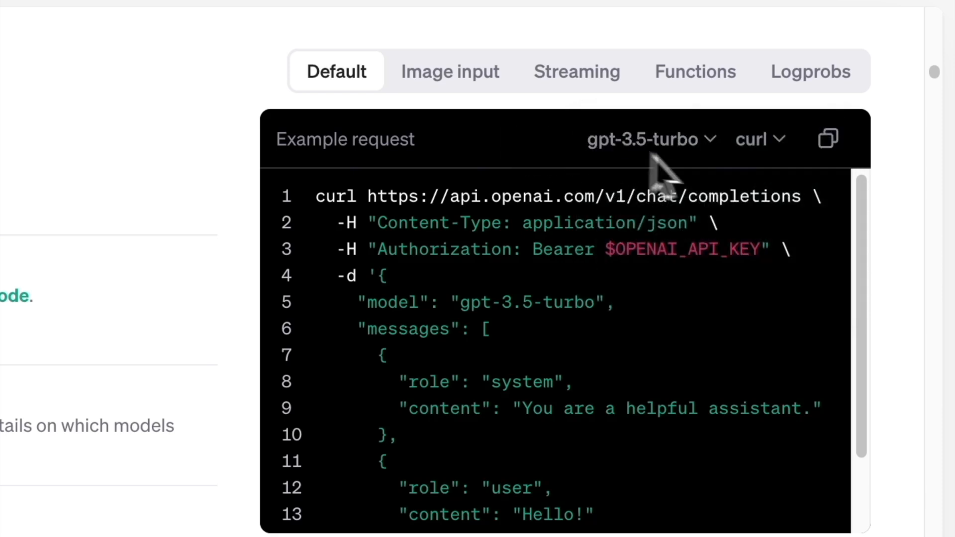
click(759, 142)
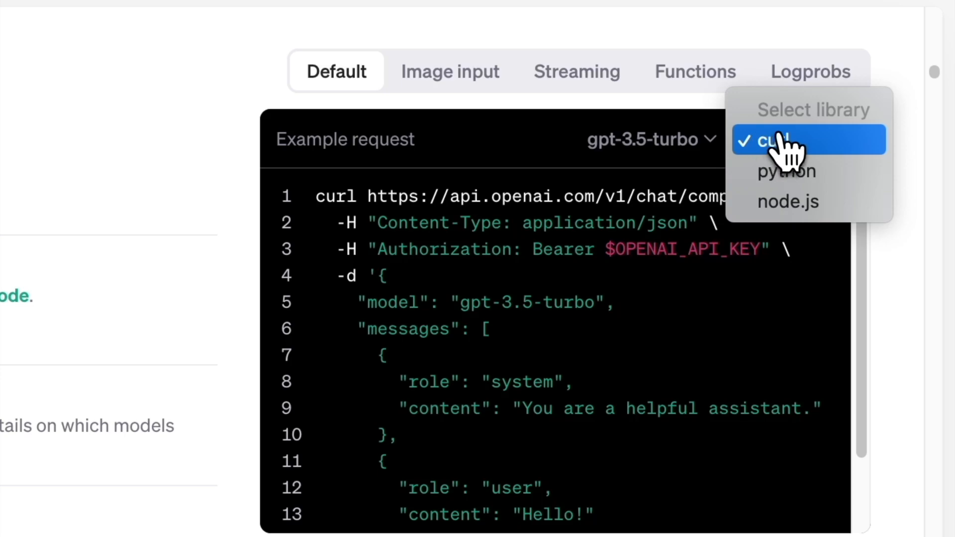
click(757, 145)
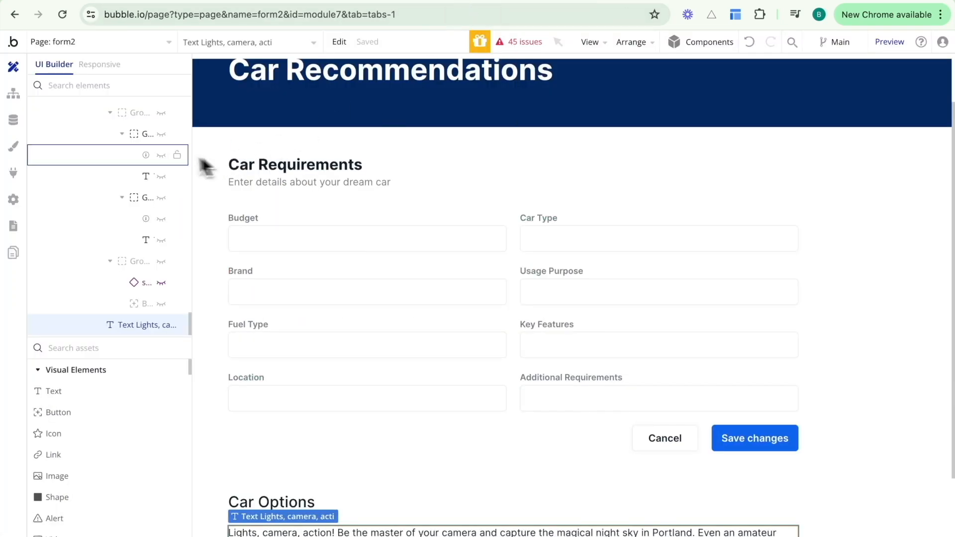
Add another API to the API Connector and name it 'Open AI'.
click(15, 174)
scroll(476, 230, down, 1)
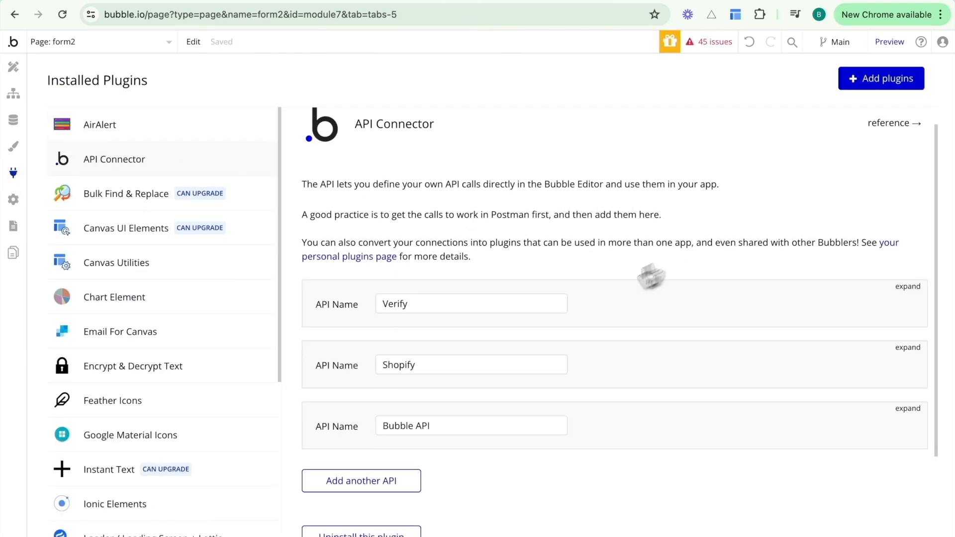
scroll(597, 292, down, 3)
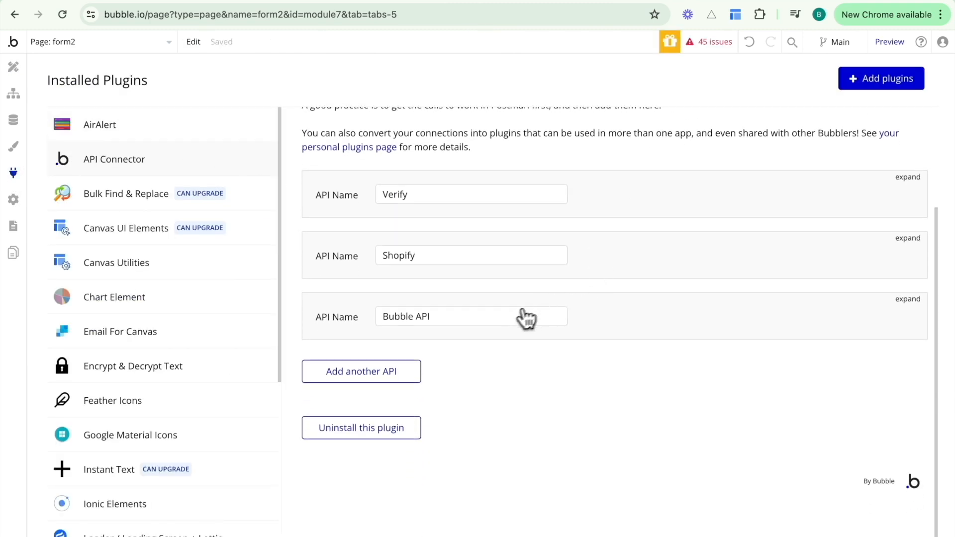
click(393, 373)
drag(418, 377, 363, 377)
text(Open AI)
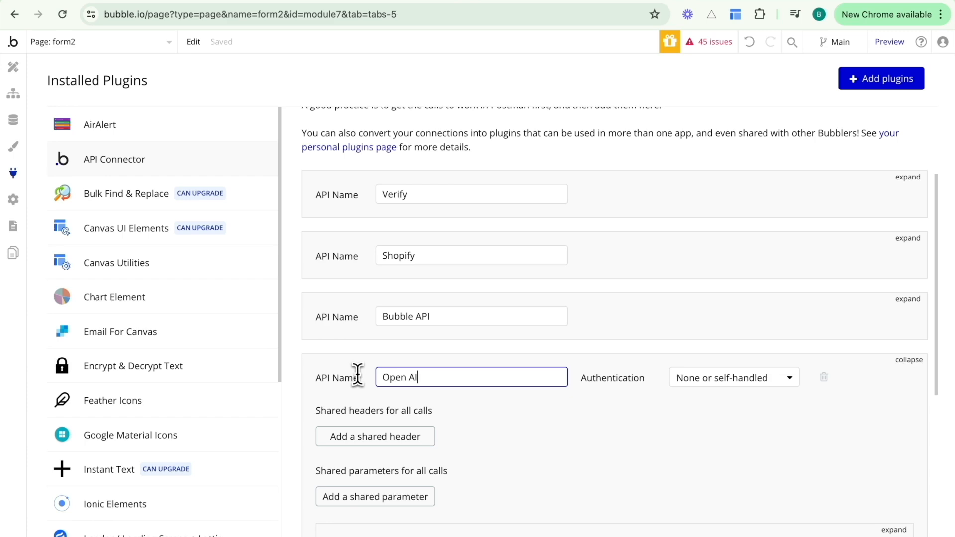
Delete the Open AI API's default empty call.
scroll(543, 433, down, 5)
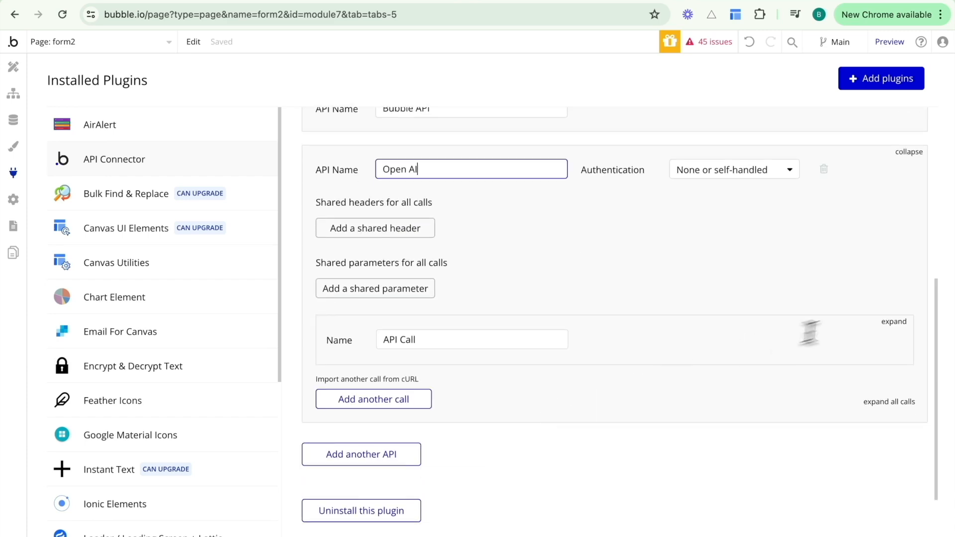
click(894, 321)
click(900, 342)
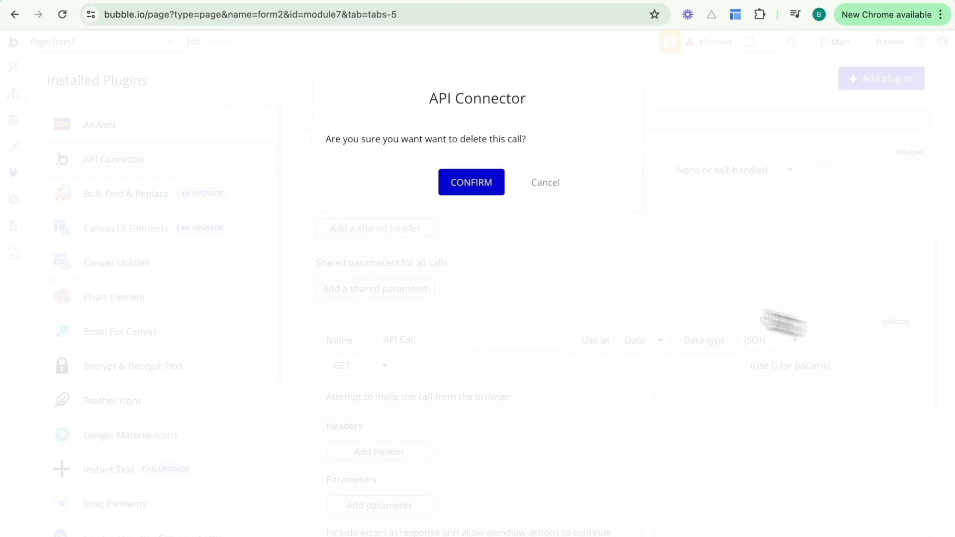
click(483, 190)
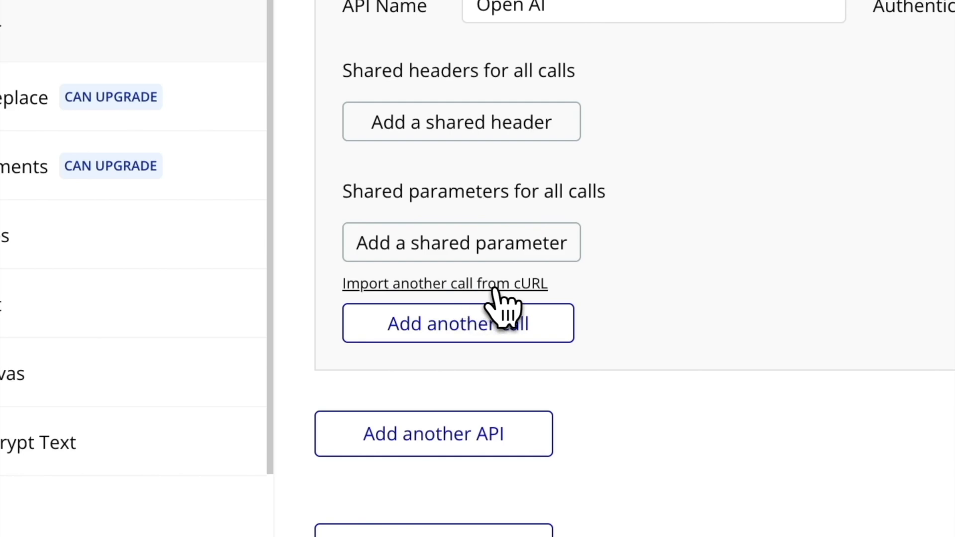
Import the pasted chat completions cURL example as a new call under Open AI.
click(500, 284)
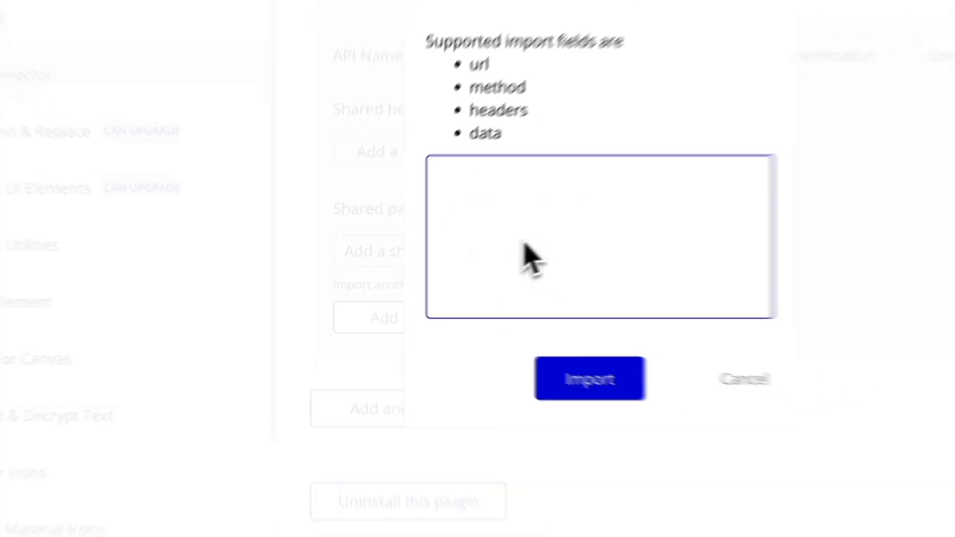
key(ctrl+v)
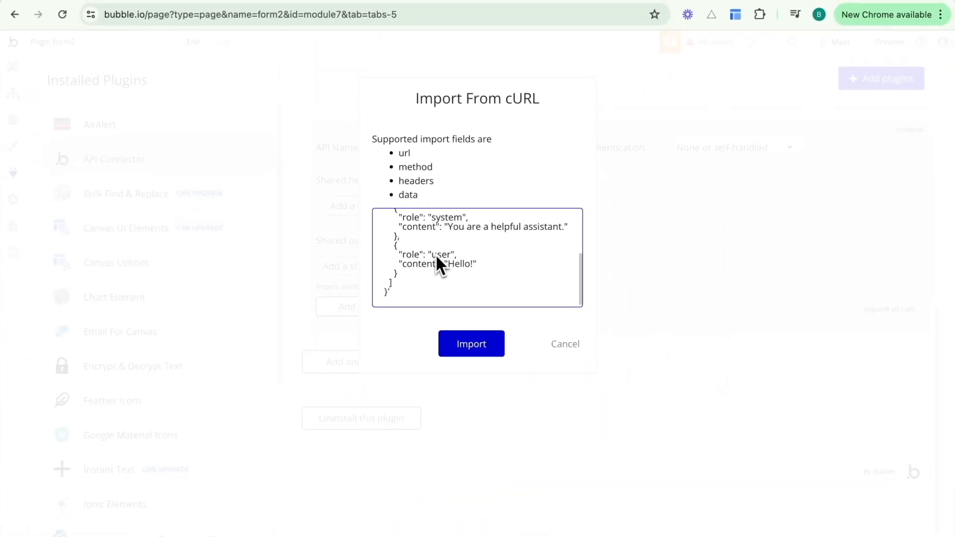
click(452, 348)
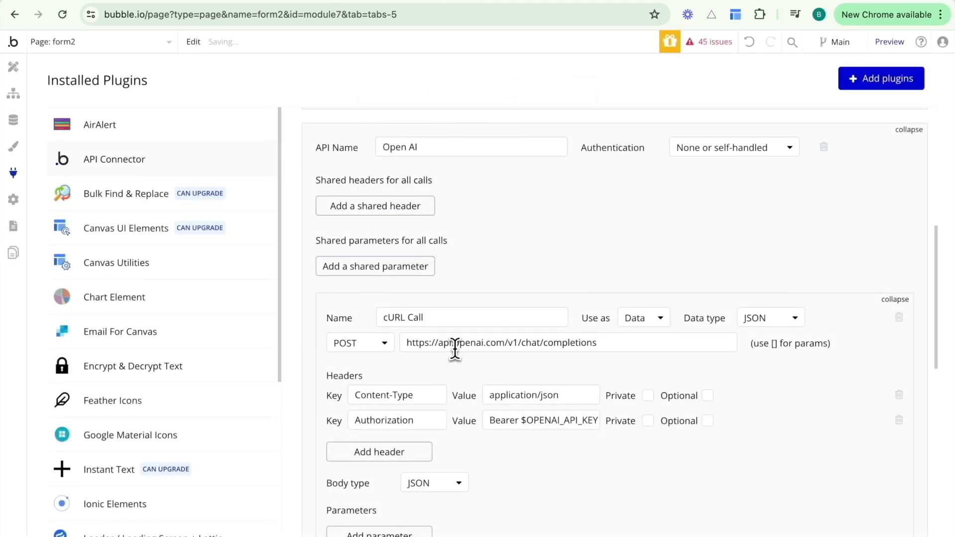
scroll(516, 249, down, 3)
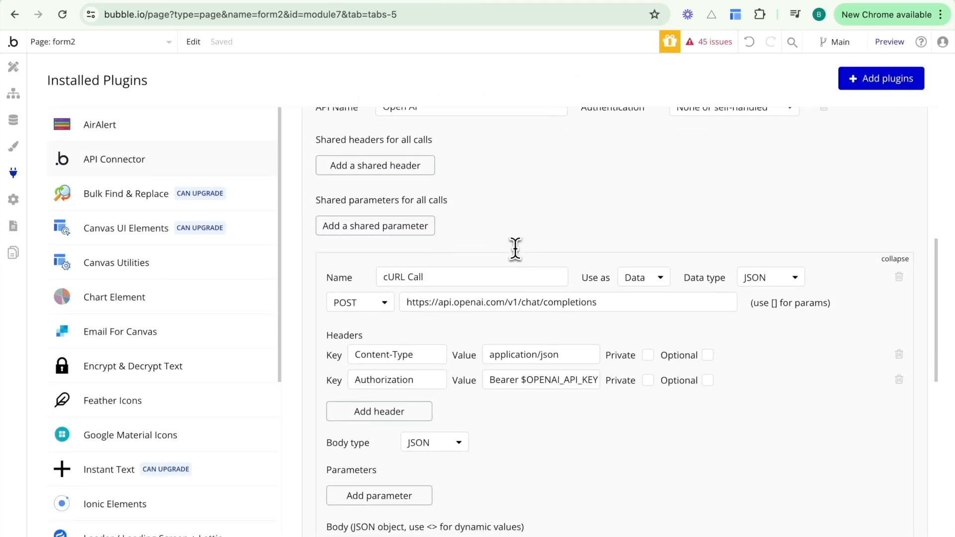
scroll(515, 248, down, 2)
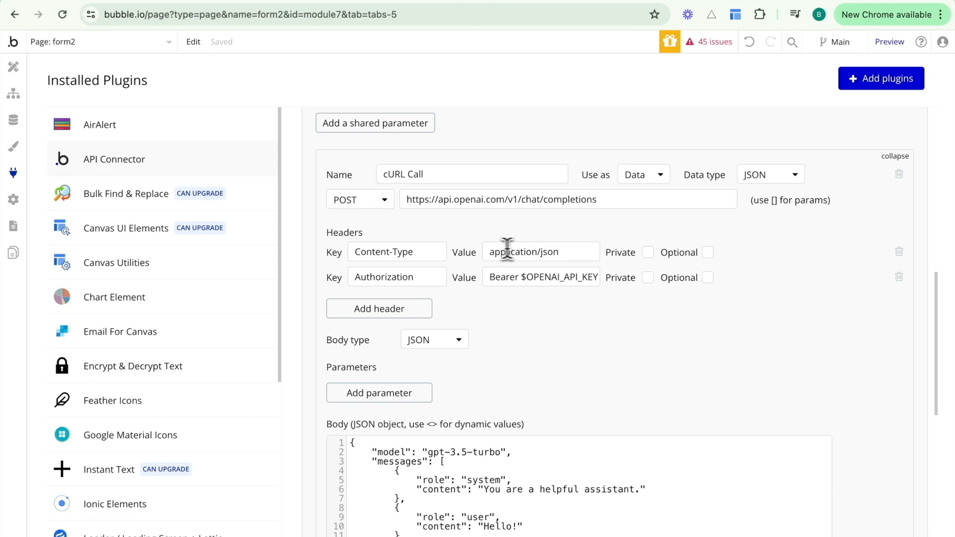
scroll(540, 310, down, 2)
scroll(539, 316, up, 1)
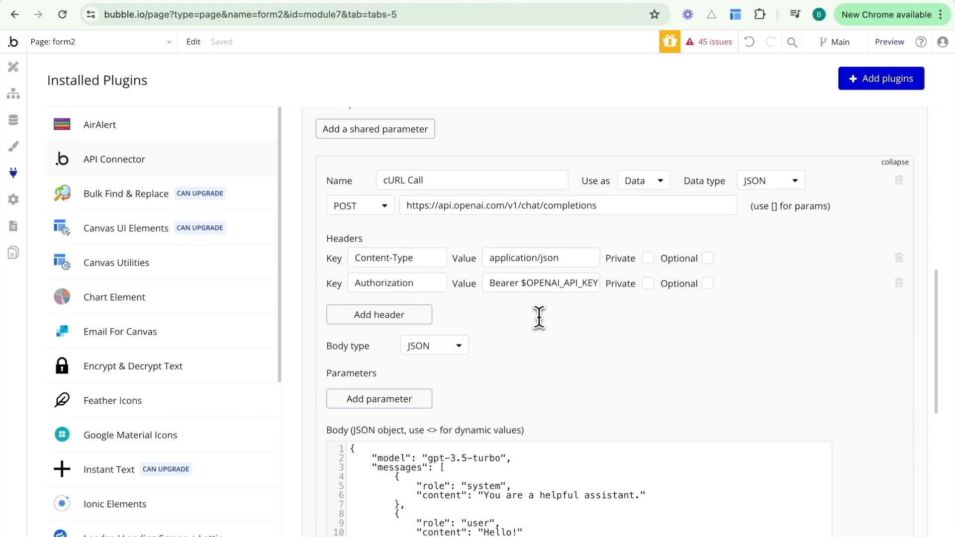
Rename the imported cURL call to 'Chat Completions'.
drag(446, 185, 387, 187)
text(Chat Completions)
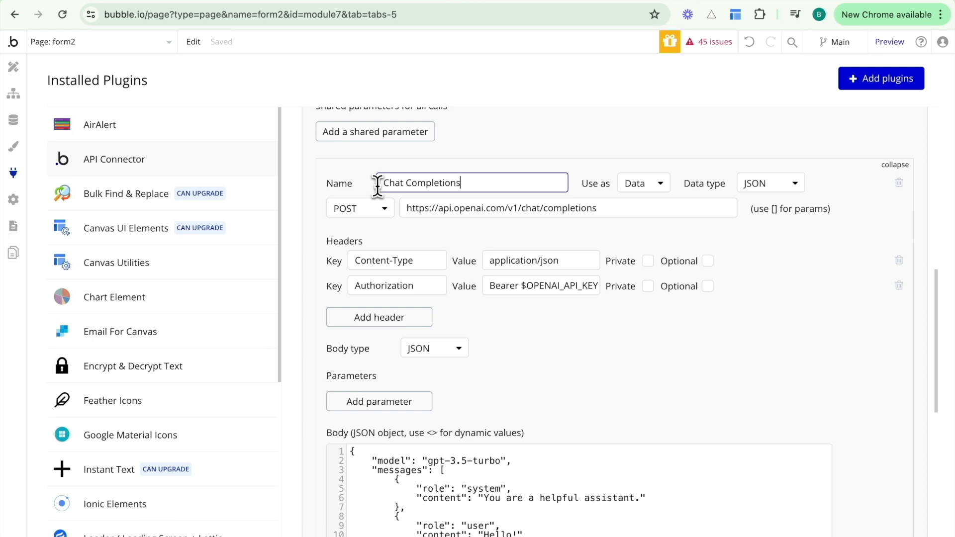
click(378, 164)
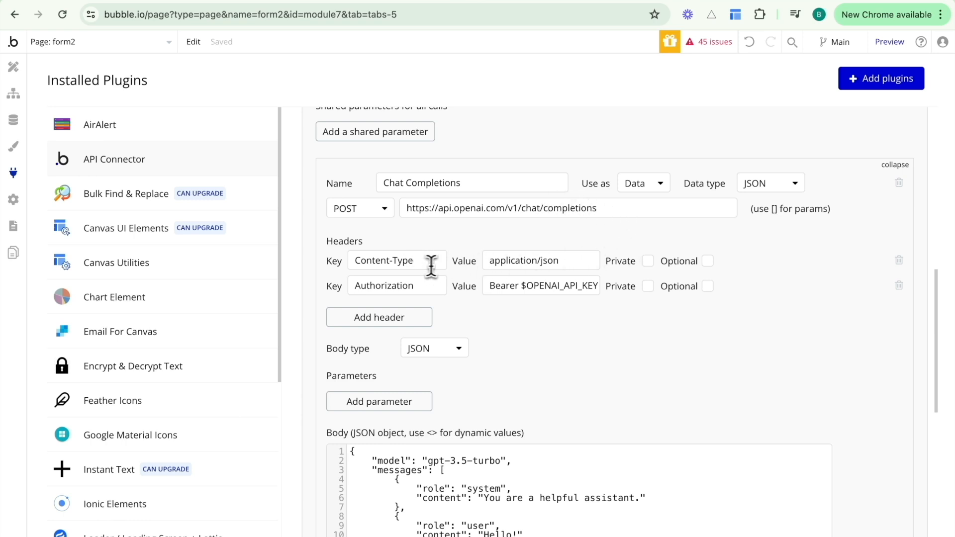
Look over the $OPENAI_API_KEY placeholder in the Authorization header, then move to the OpenAI Platform.
click(520, 288)
drag(521, 289, 625, 292)
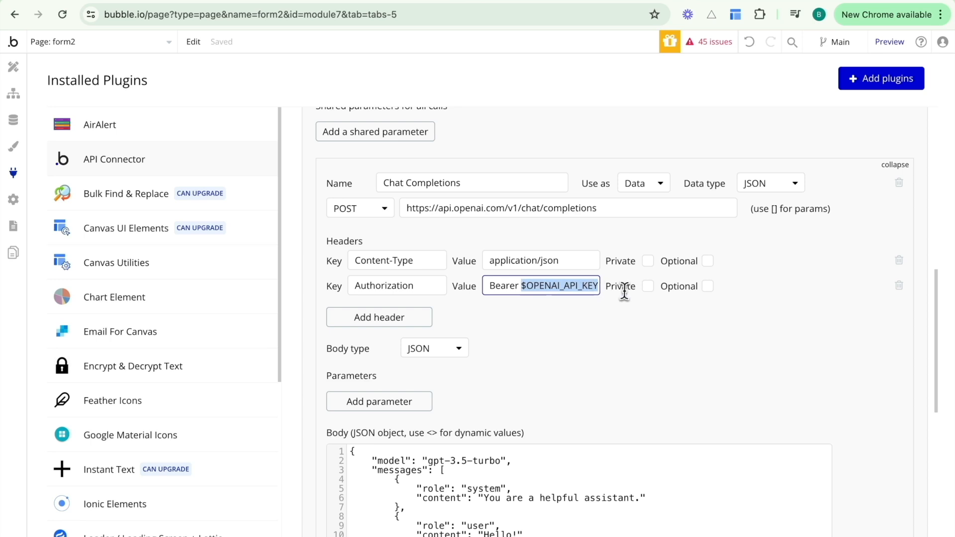
click(560, 292)
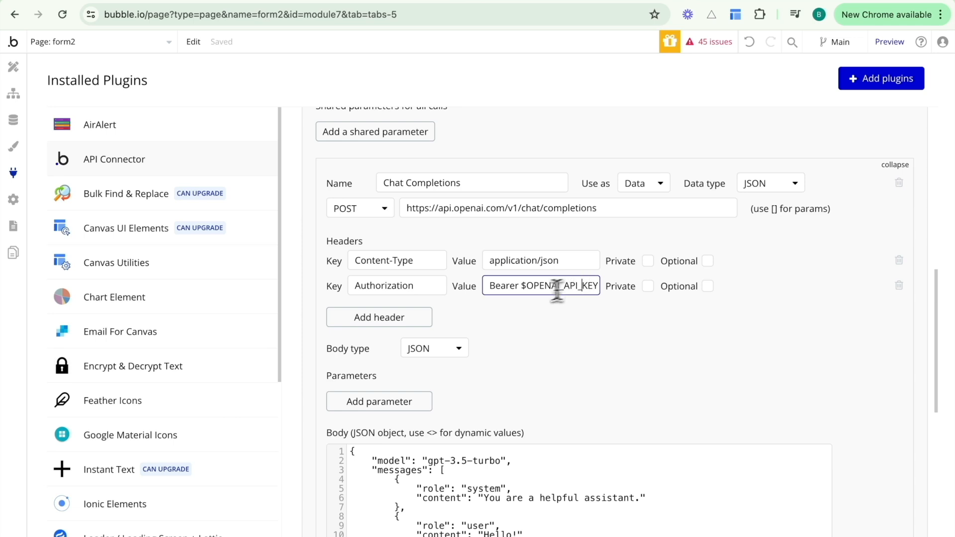
drag(521, 288, 606, 294)
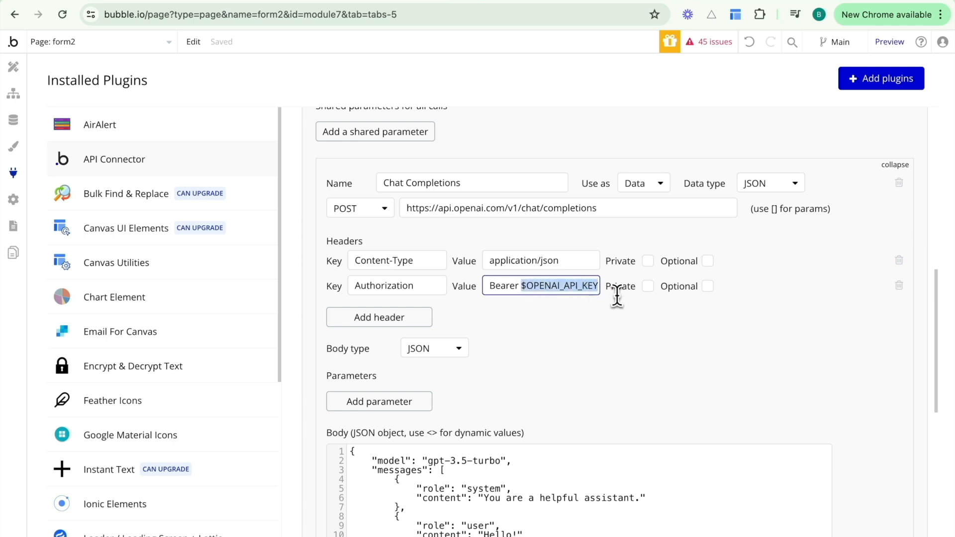
click(583, 287)
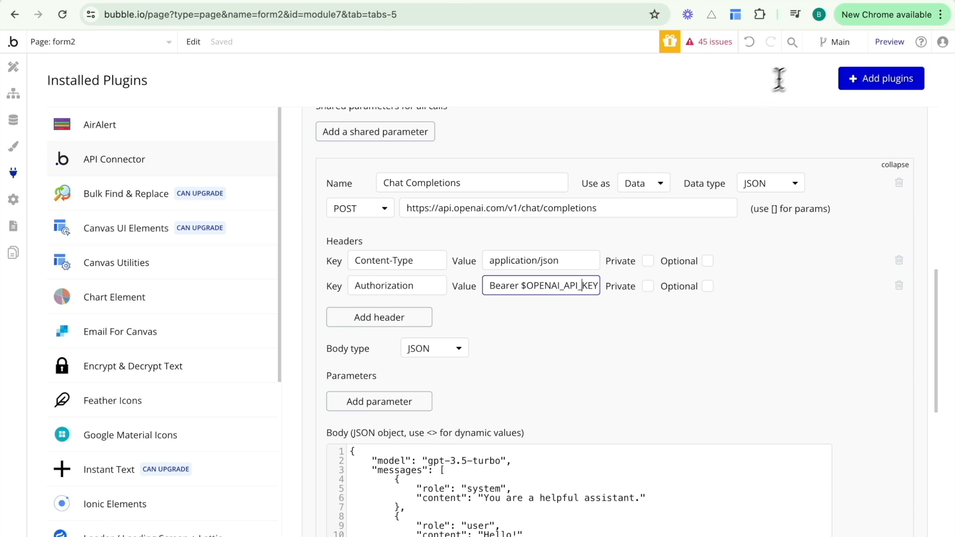
click(856, 0)
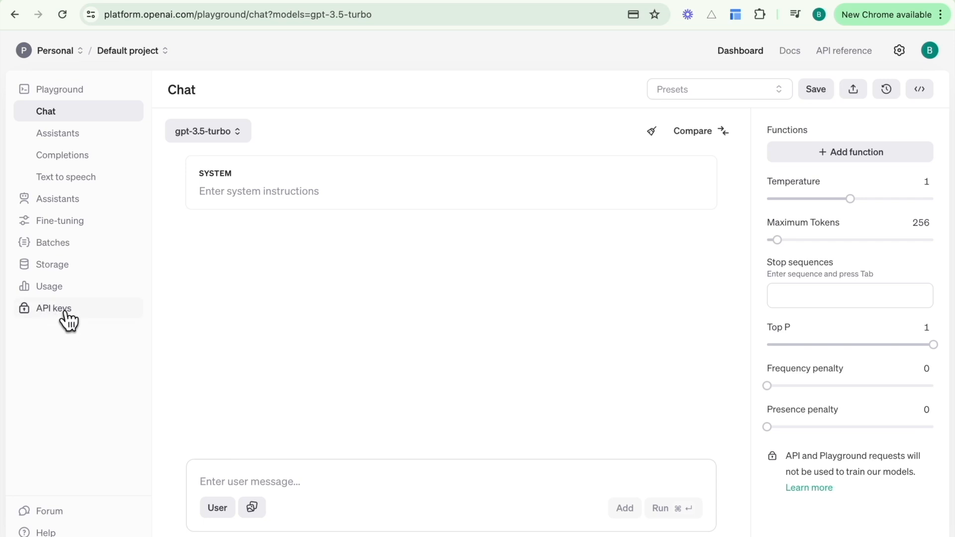
Create a secret key named 'car recommendation app', copy it, and return to Bubble.
click(48, 323)
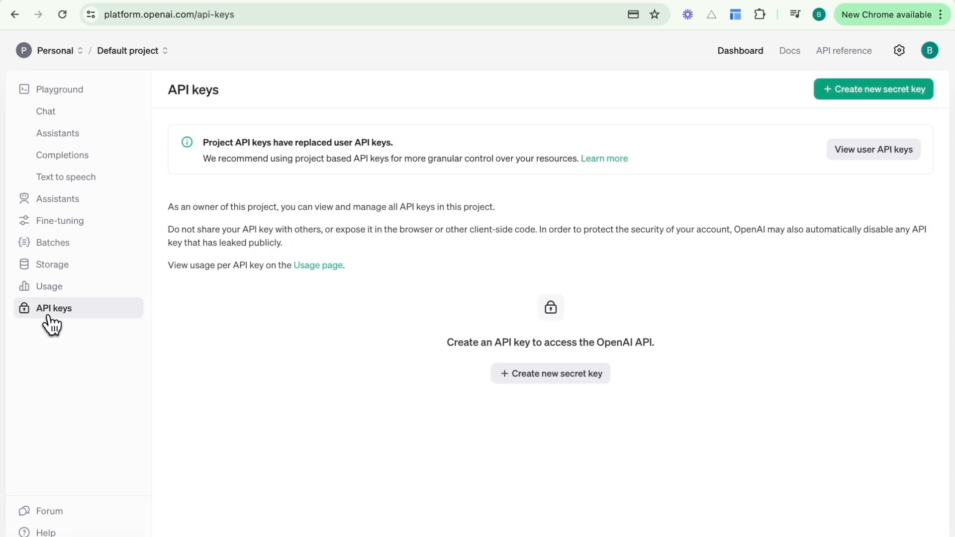
click(865, 100)
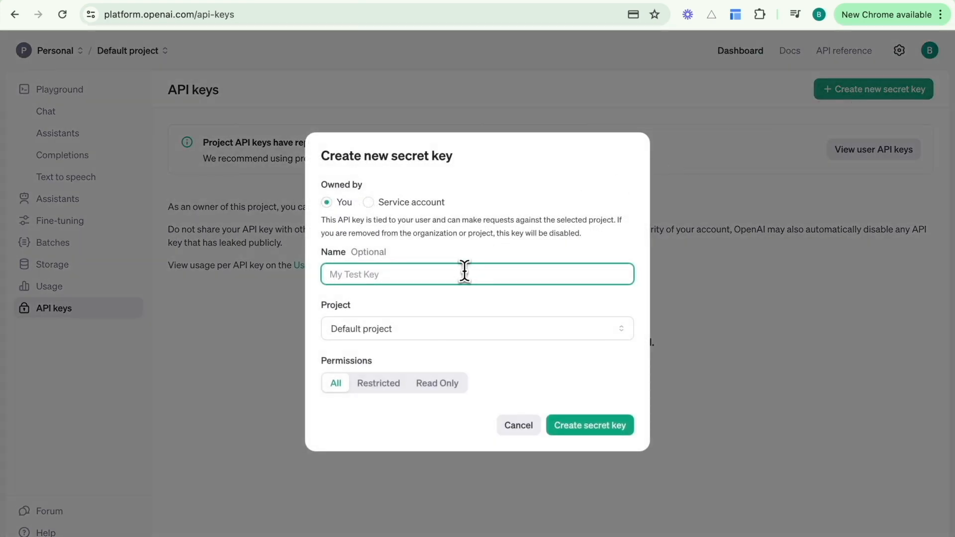
text(car recommendation app)
click(574, 429)
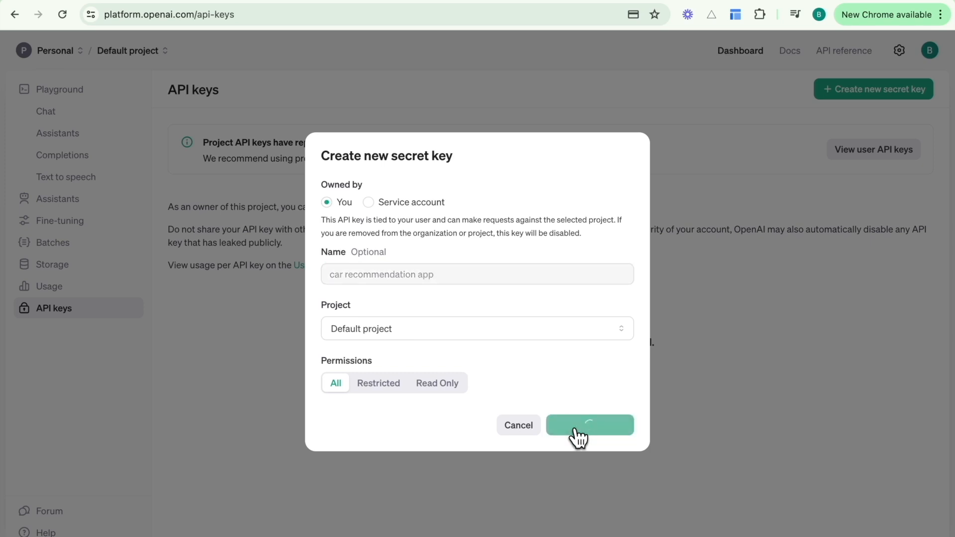
click(604, 291)
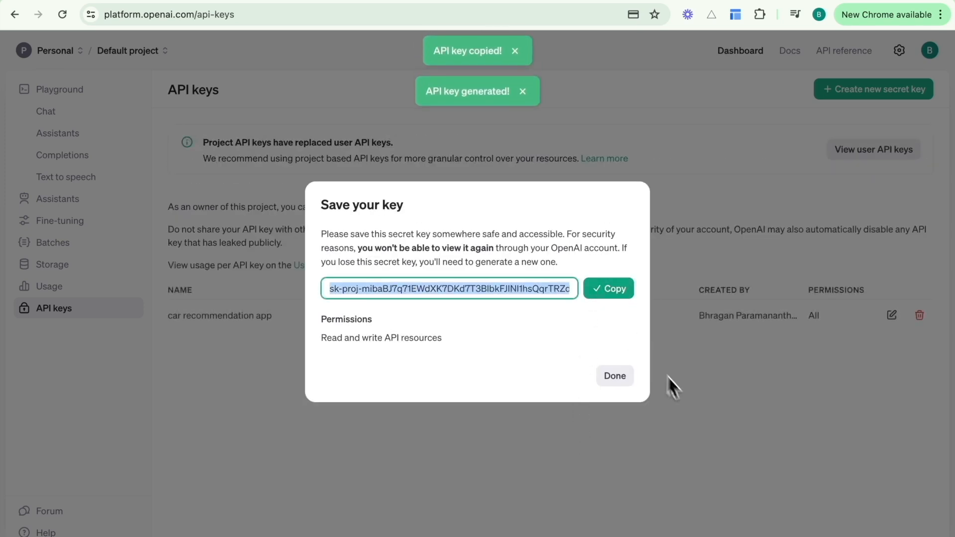
click(688, 401)
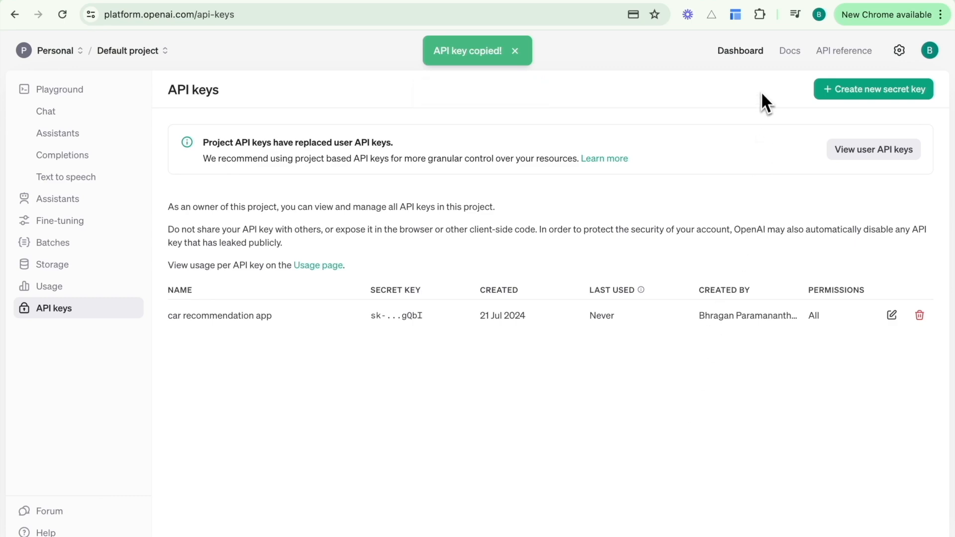
click(458, 1)
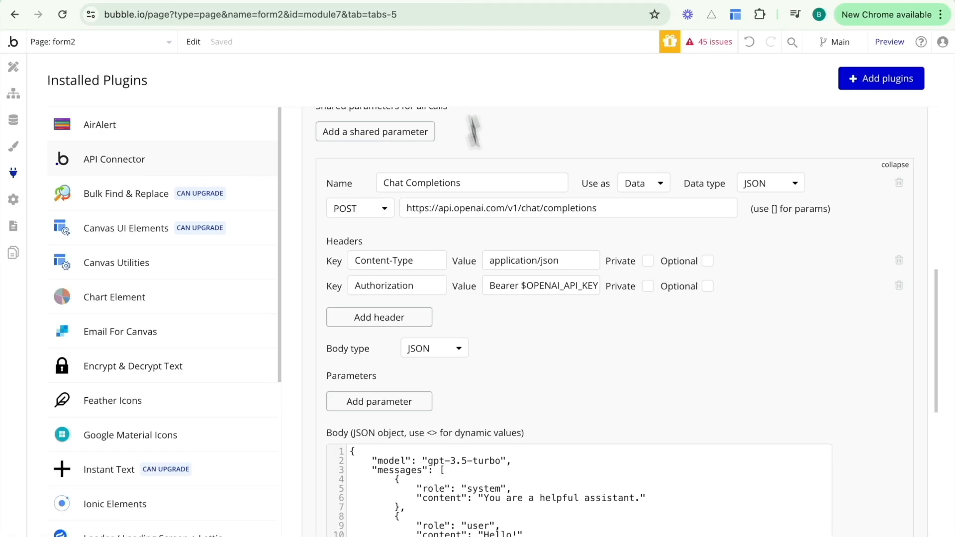
Paste the copied secret key over $OPENAI_API_KEY and mark both headers private.
drag(520, 286, 612, 295)
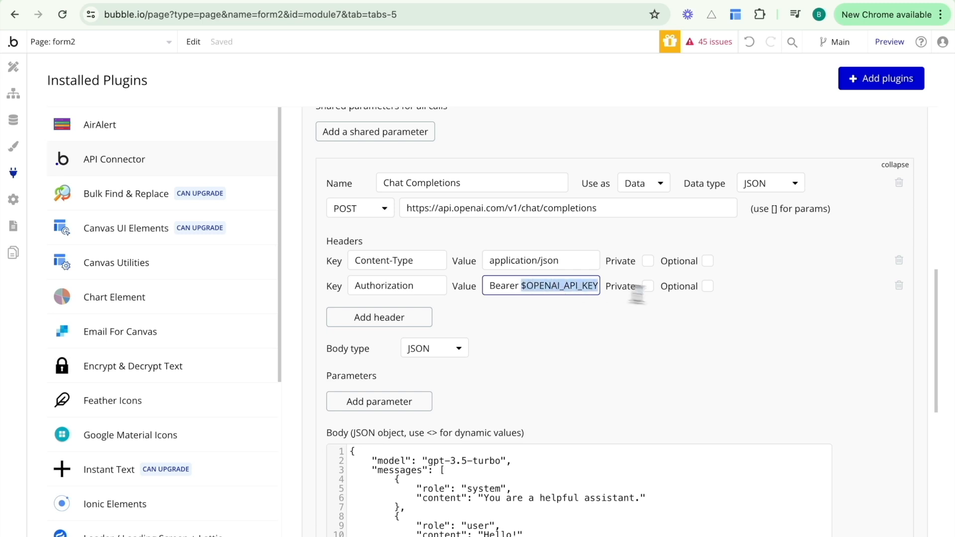
key(super+v)
click(658, 338)
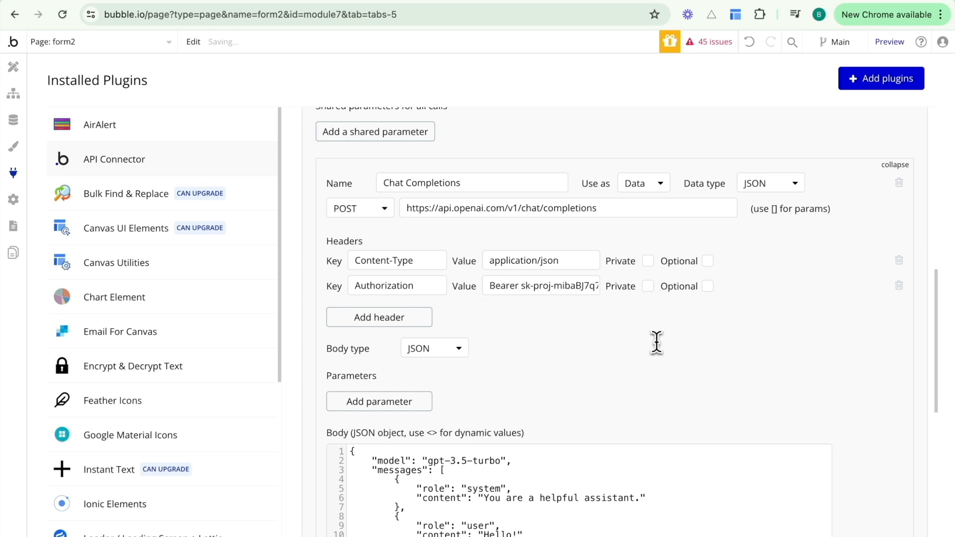
click(648, 263)
click(648, 287)
scroll(641, 334, down, 1)
scroll(639, 330, down, 3)
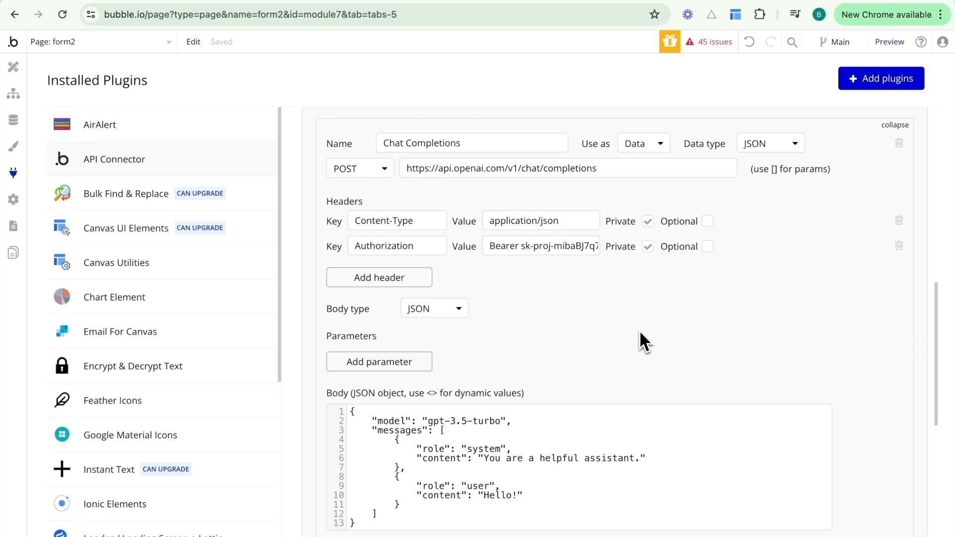
scroll(637, 329, up, 1)
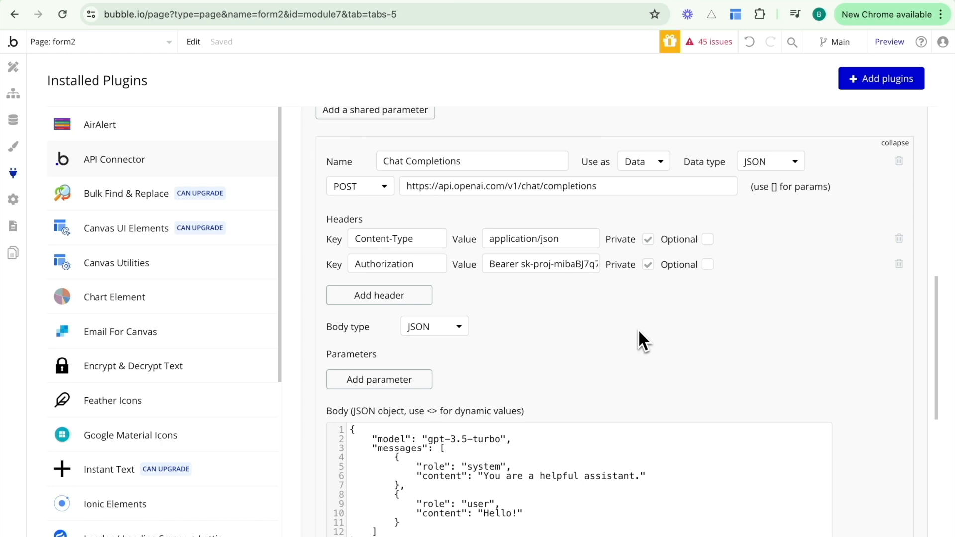
Set the Chat Completions call's Use as option to Action.
click(635, 164)
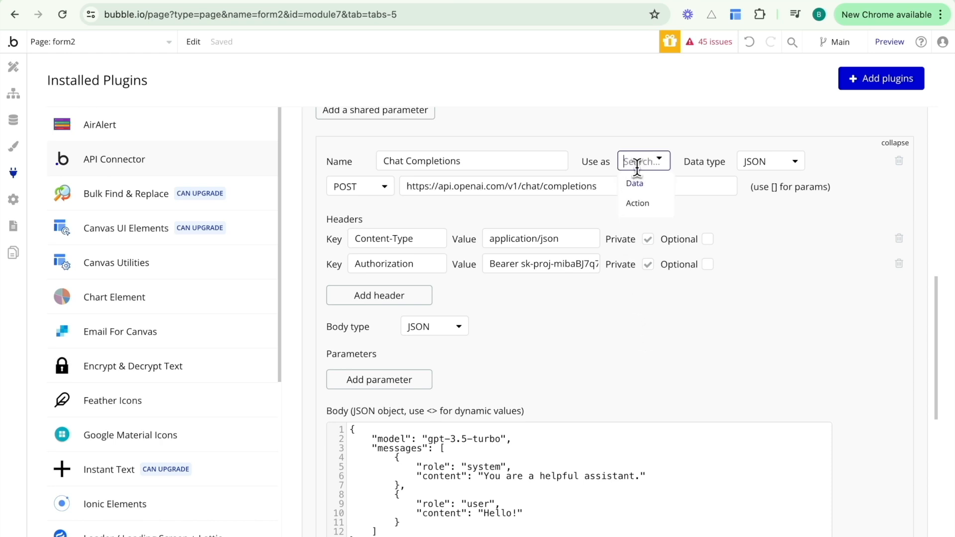
click(637, 203)
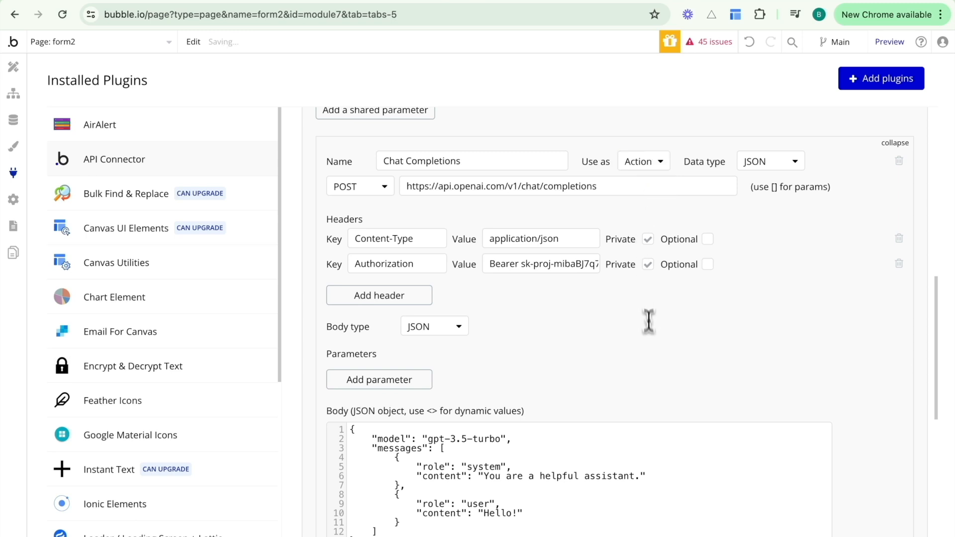
scroll(647, 318, down, 3)
scroll(650, 340, down, 1)
click(560, 345)
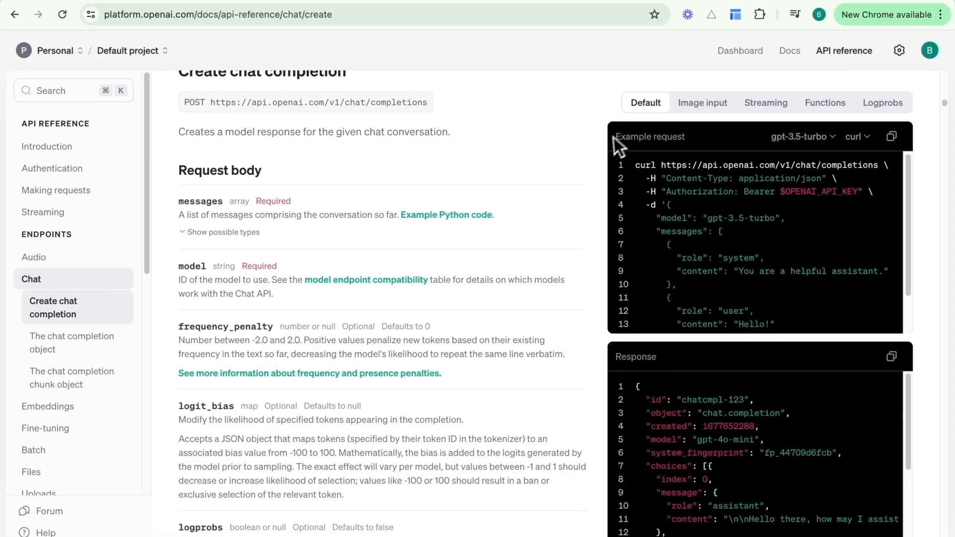
Expand the message types and the System and User message properties in the chat completion reference.
scroll(536, 175, up, 1)
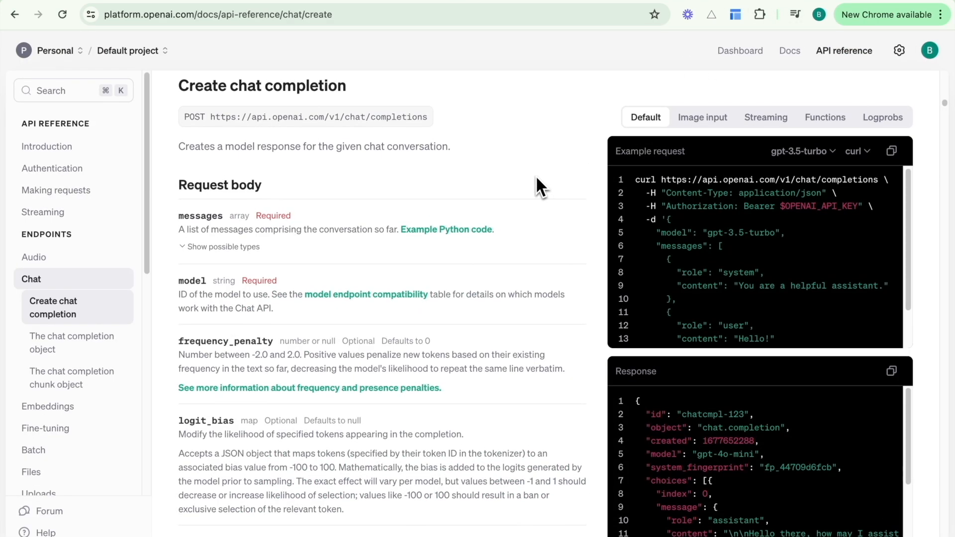
scroll(535, 175, down, 1)
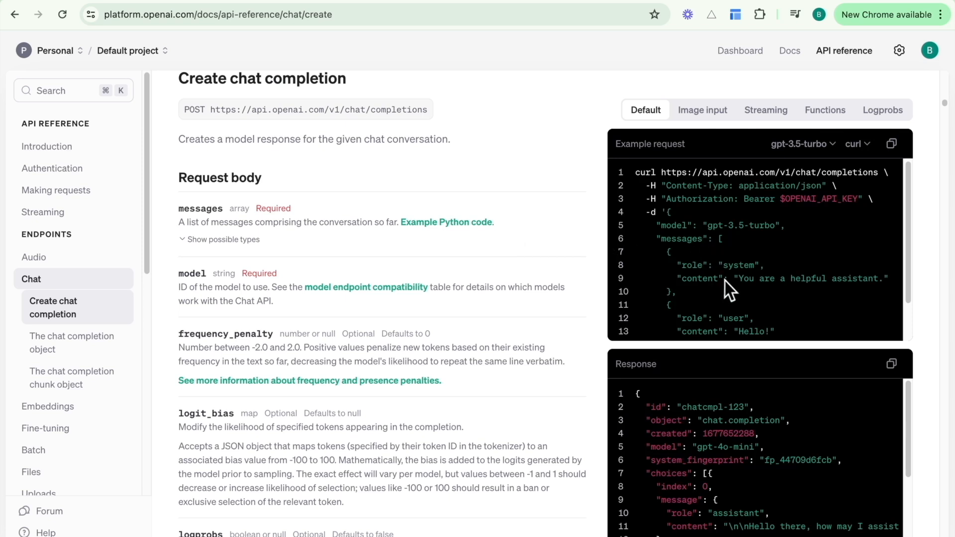
click(235, 240)
scroll(238, 249, down, 1)
click(237, 255)
scroll(299, 277, down, 1)
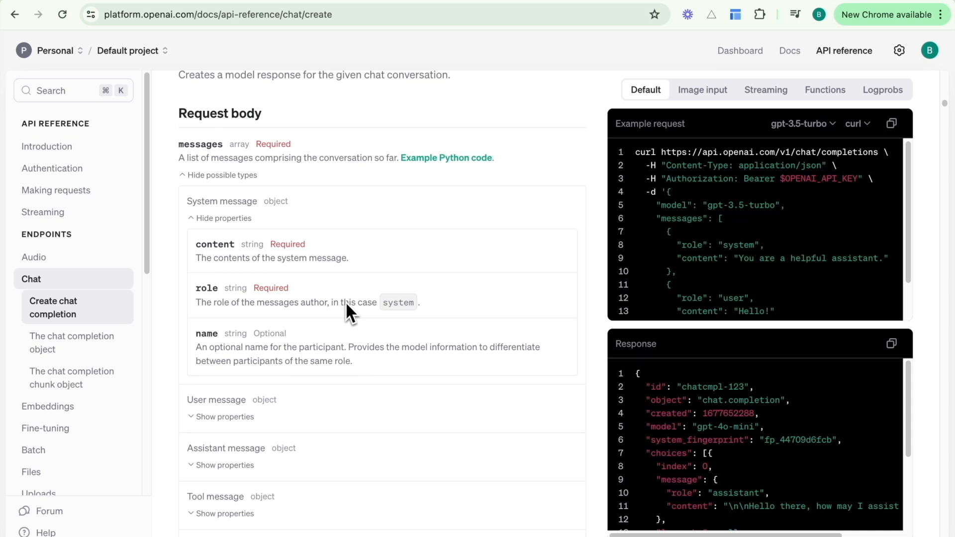
scroll(298, 358, down, 1)
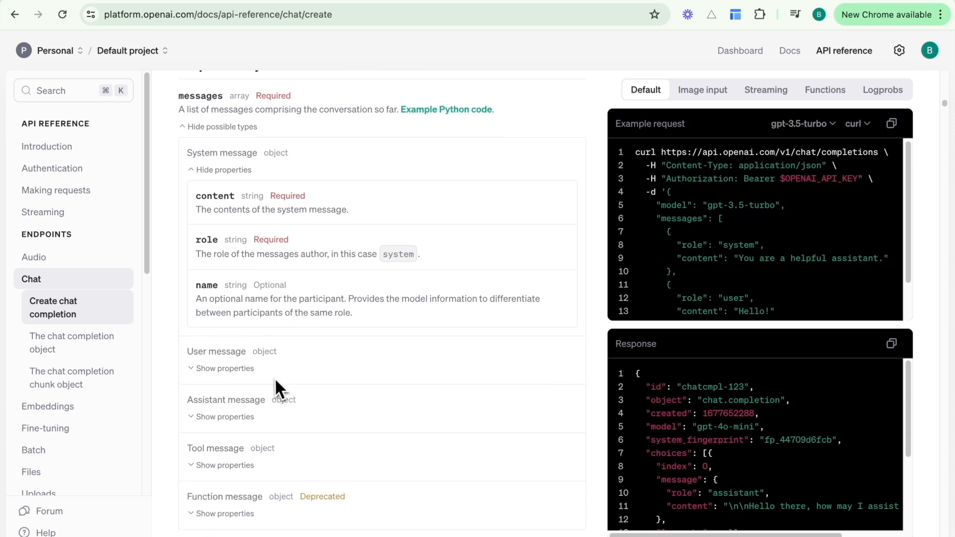
click(231, 363)
scroll(344, 380, down, 2)
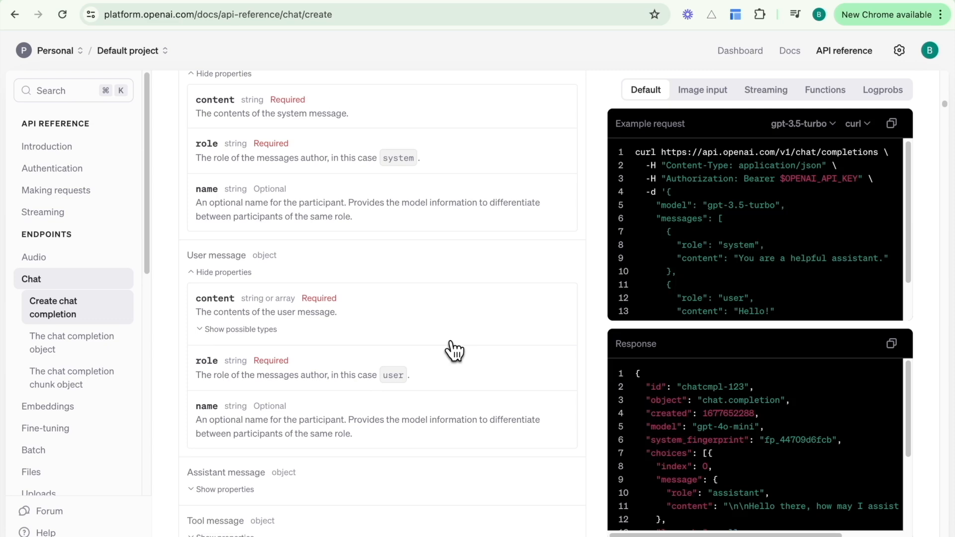
click(465, 1)
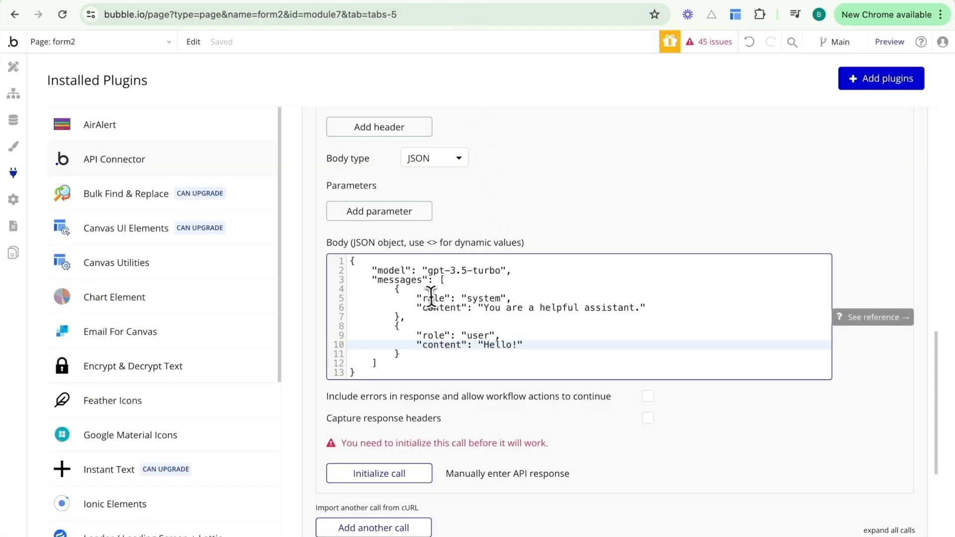
Delete the system message object from the request body, leaving only the user message.
click(402, 317)
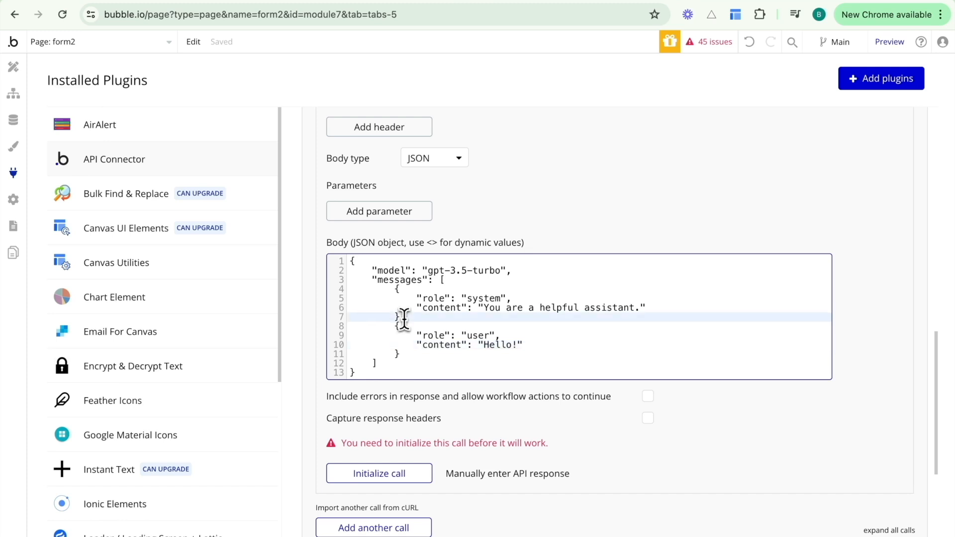
drag(403, 317, 394, 289)
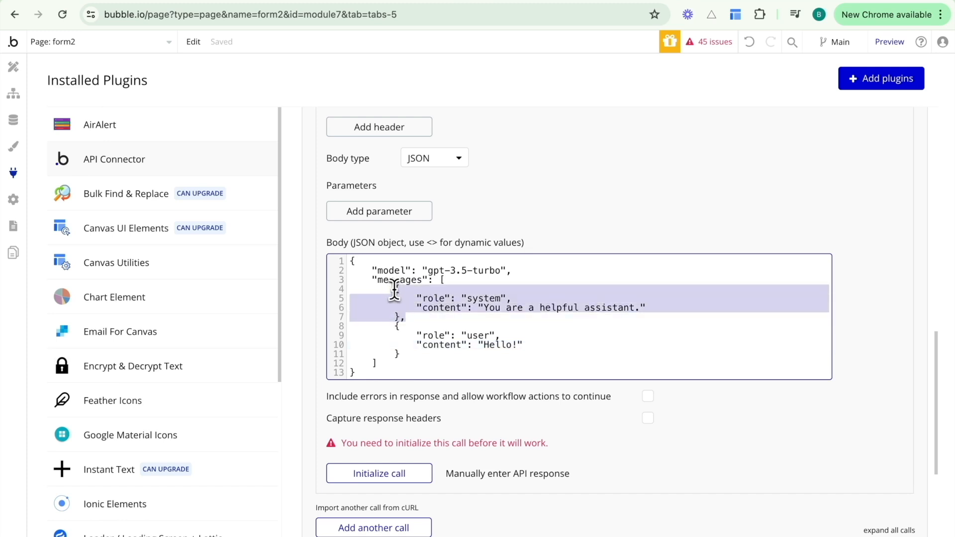
key(BackSpace)
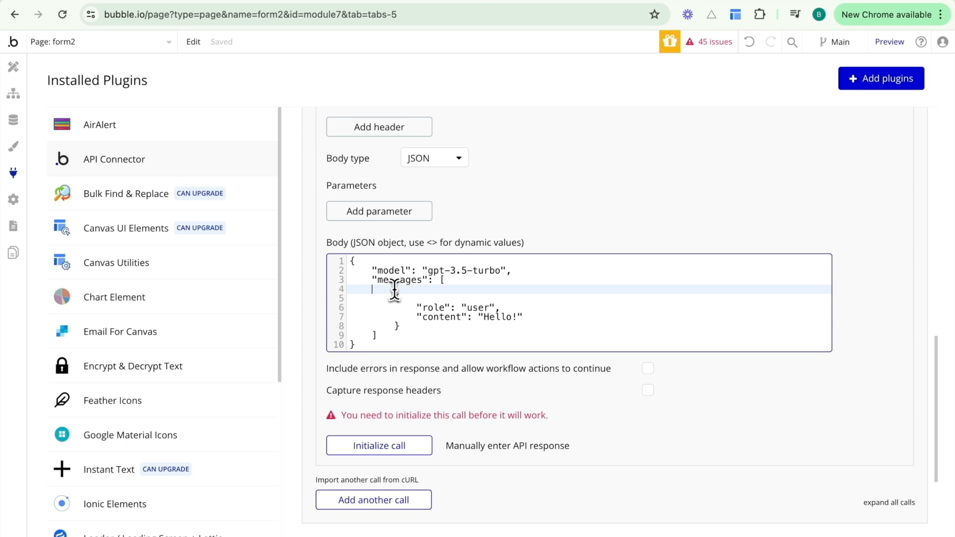
key(BackSpace)
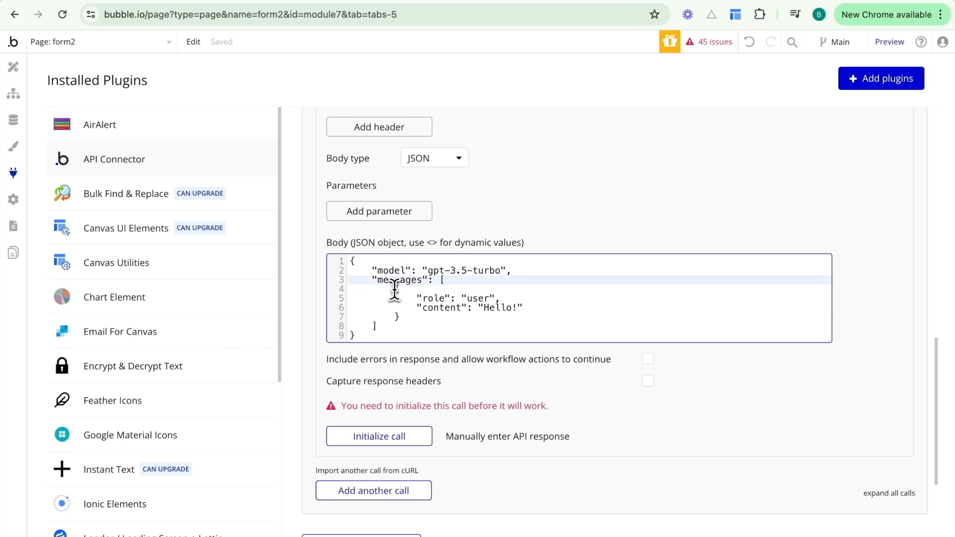
Scroll the OpenAI API reference to the temperature parameter (0 to 2, default 1).
click(864, 2)
scroll(476, 316, down, 2)
scroll(474, 315, down, 10)
scroll(474, 315, down, 15)
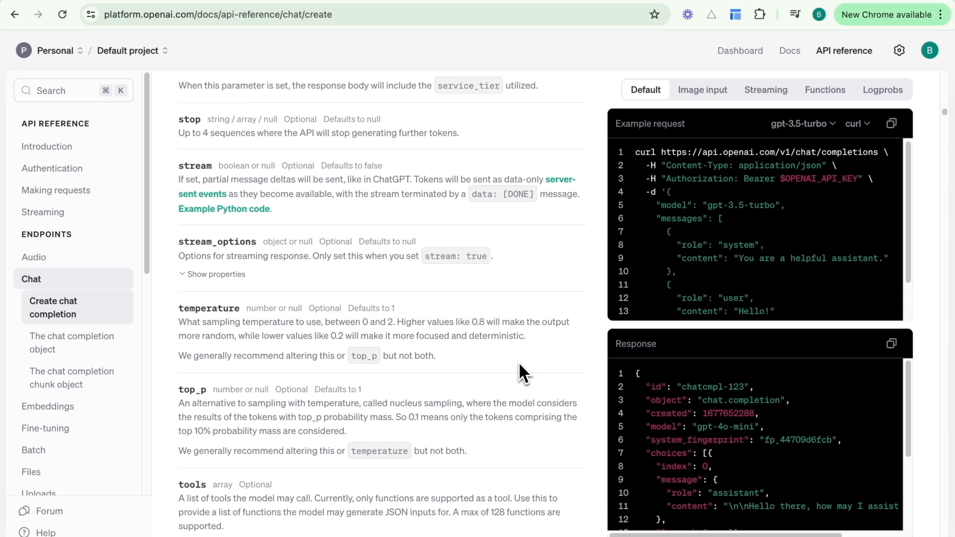
Add "temperature": 0.7 on a new line after the model line in the body.
click(474, 3)
click(528, 271)
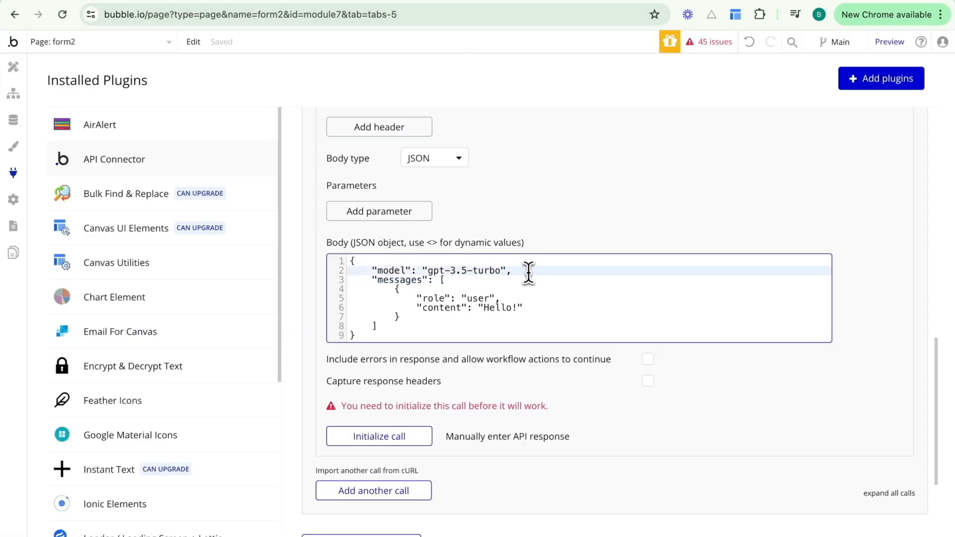
key(Return)
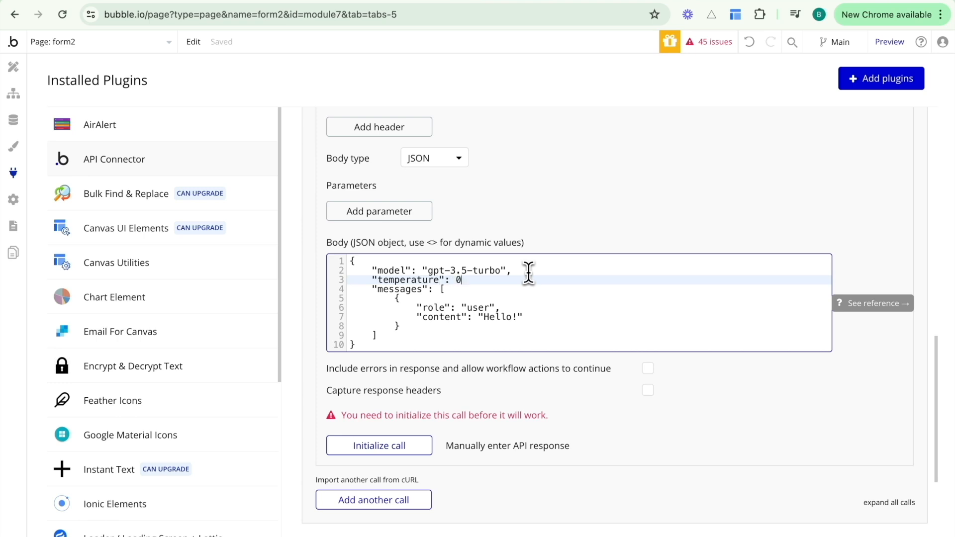
text(7)
scroll(527, 318, down, 2)
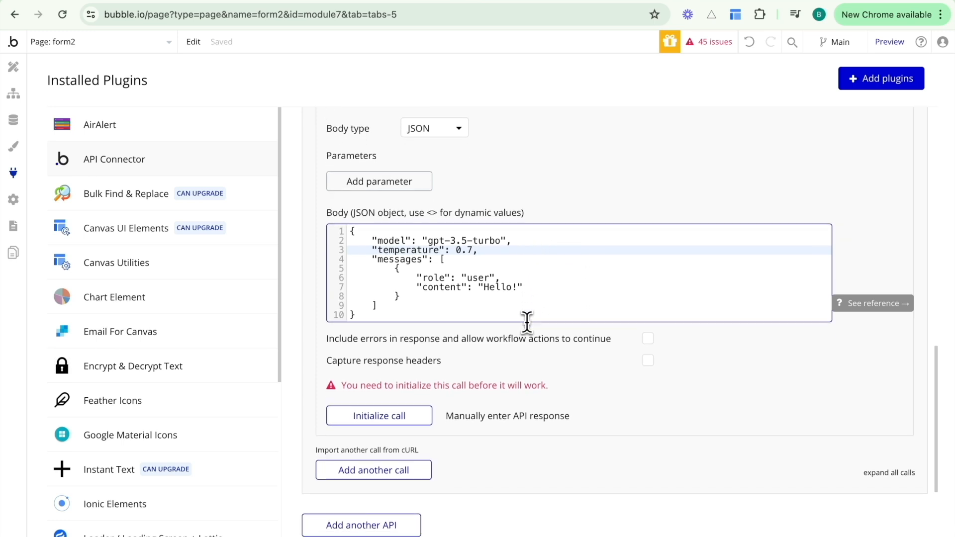
scroll(530, 331, up, 3)
scroll(534, 337, up, 3)
scroll(533, 336, down, 4)
scroll(533, 336, down, 2)
Initialize the Chat Completions call, check its 'Hello! How can I assist you today?' reply, and save.
click(395, 374)
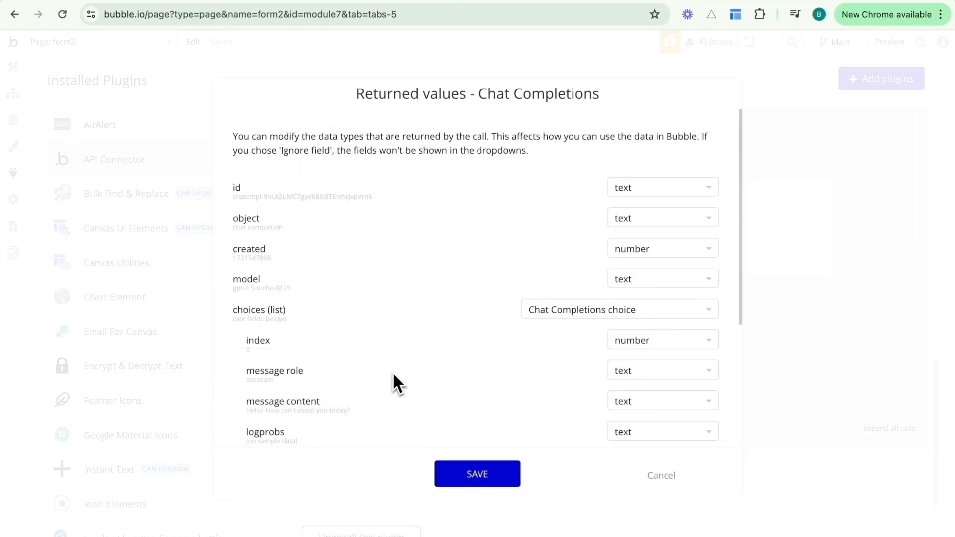
scroll(420, 303, down, 4)
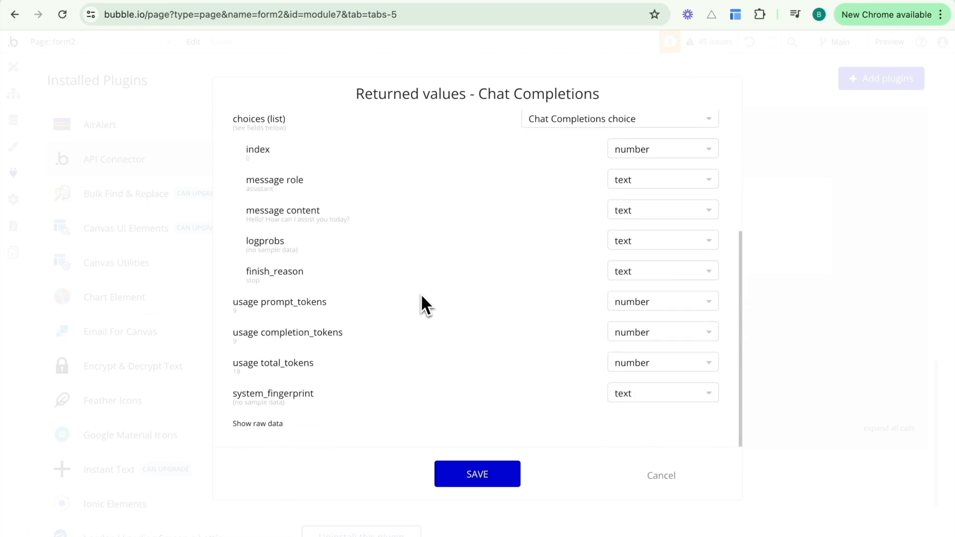
click(266, 422)
scroll(402, 315, down, 5)
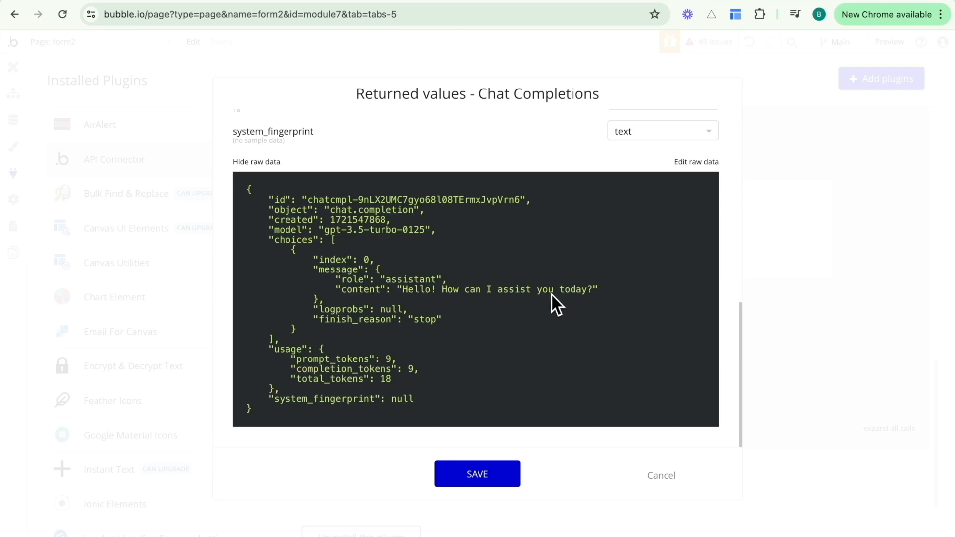
scroll(530, 340, up, 2)
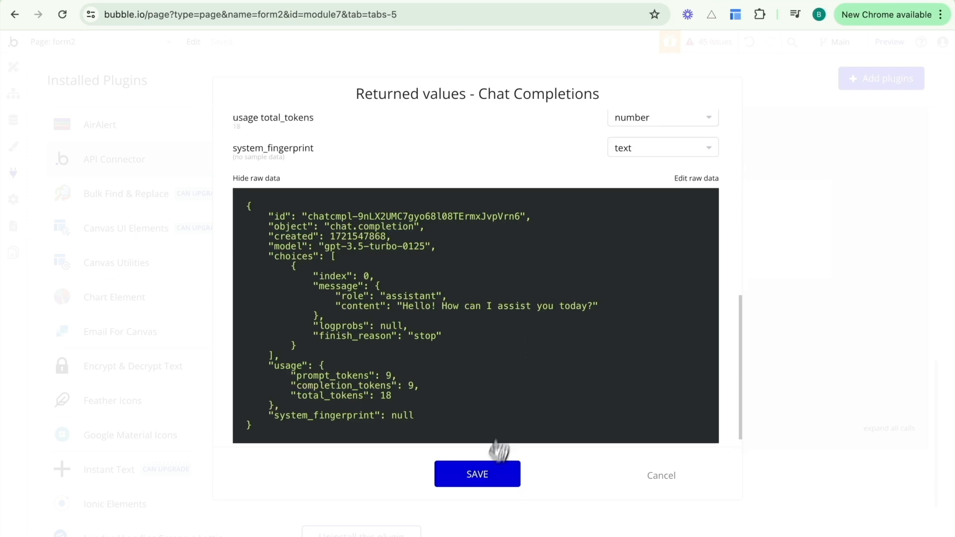
click(485, 488)
scroll(569, 303, up, 2)
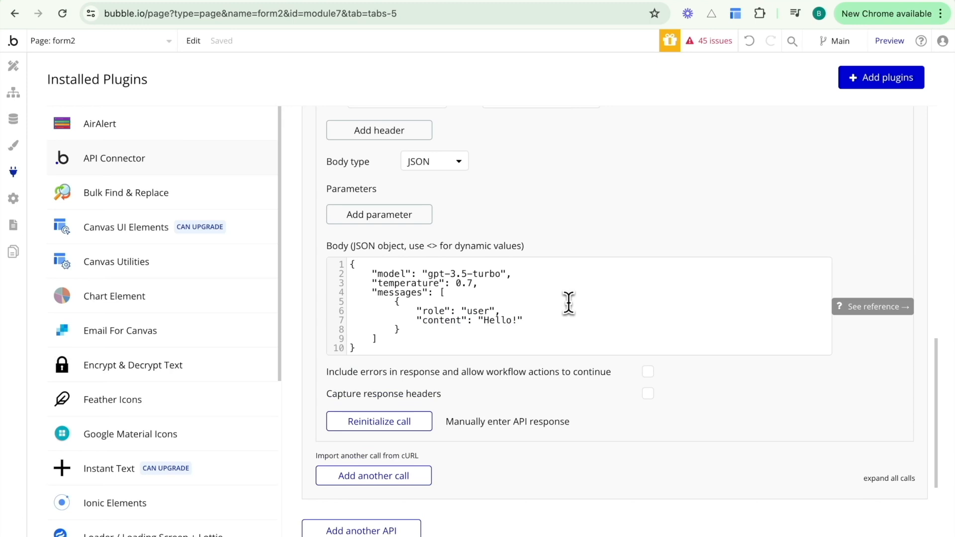
drag(518, 321, 484, 323)
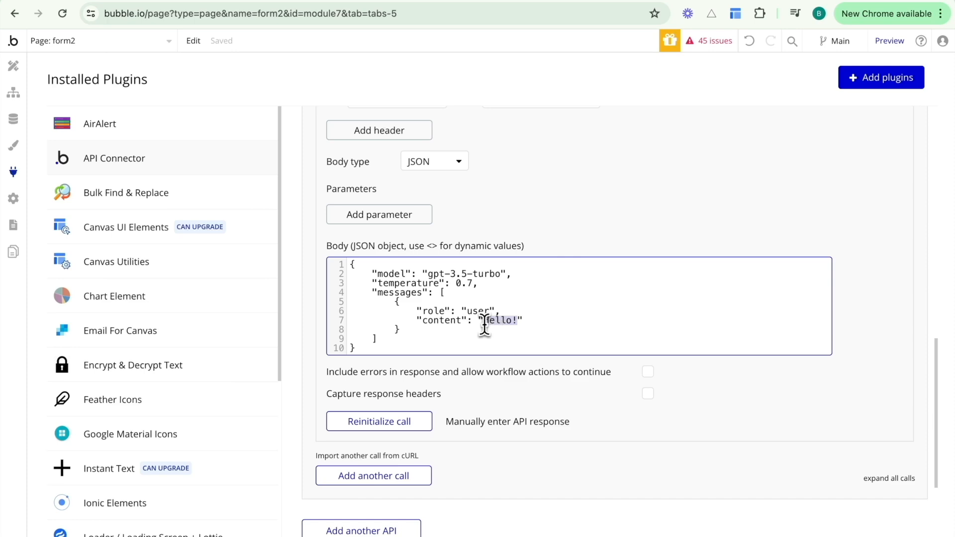
click(485, 324)
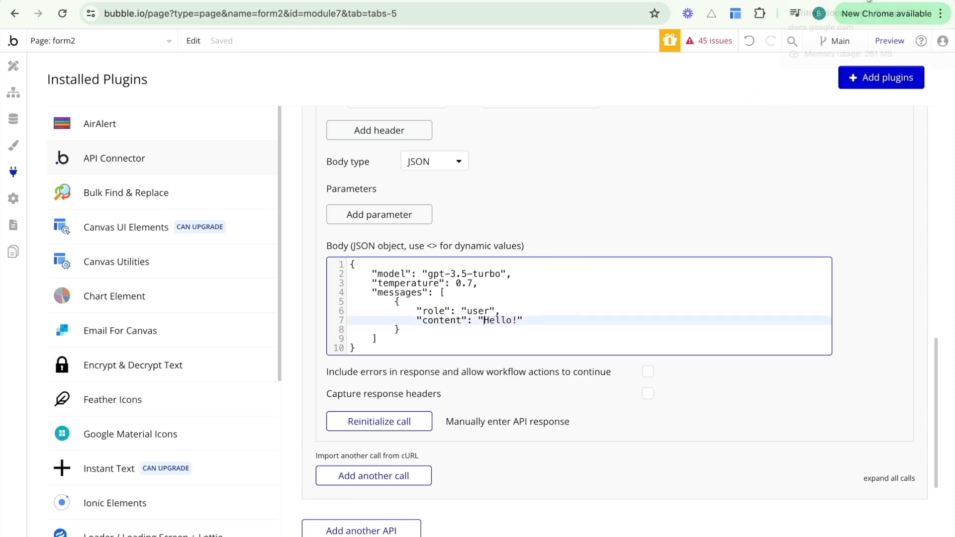
Copy the car-buying prompt from 'You are' through the resale-value line, then select Bubble's Hello! message.
click(868, 0)
click(258, 233)
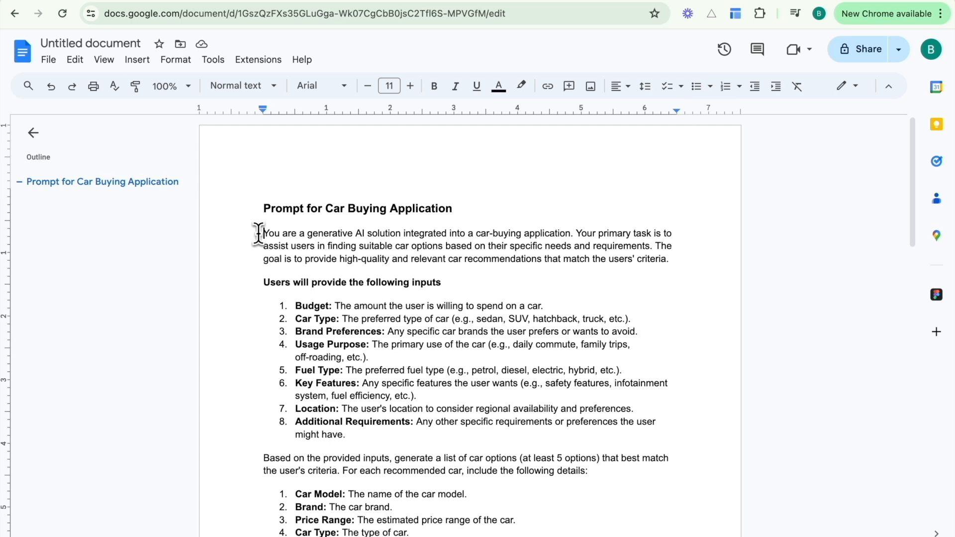
scroll(258, 233, down, 9)
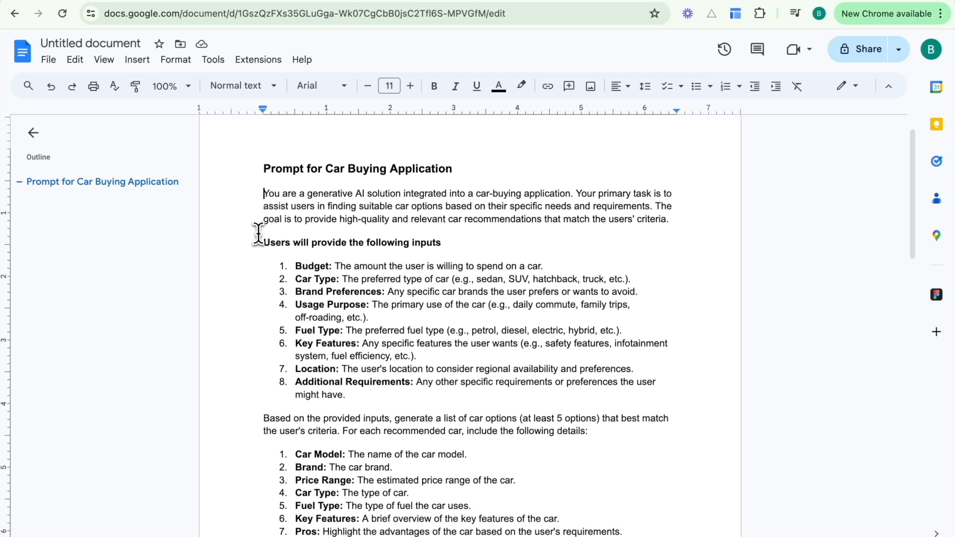
scroll(469, 368, down, 1)
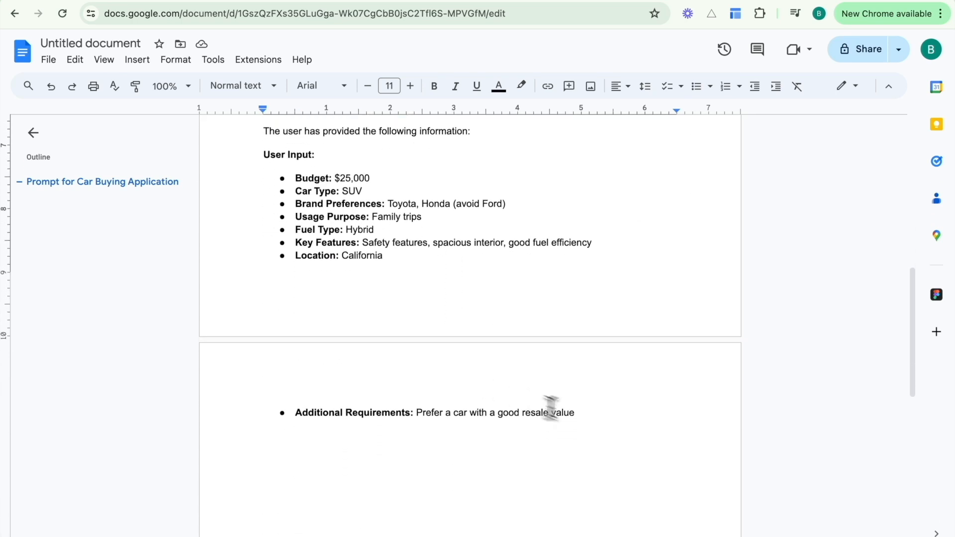
shift+click(608, 423)
click(454, 151)
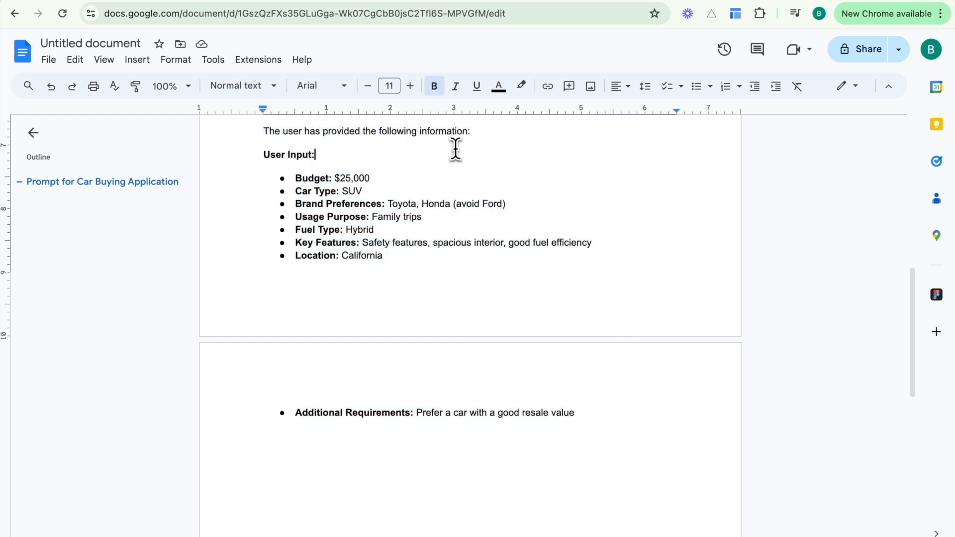
click(448, 2)
drag(518, 320, 484, 320)
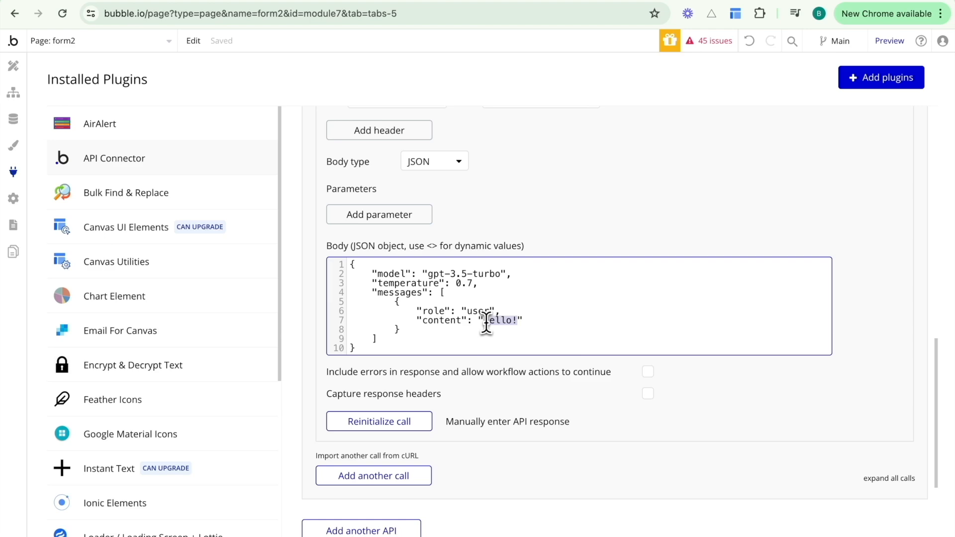
Paste the car-buying prompt over Hello! and reinitialize the call, which returns a 400 invalid-JSON error.
key(ctrl+v)
click(437, 521)
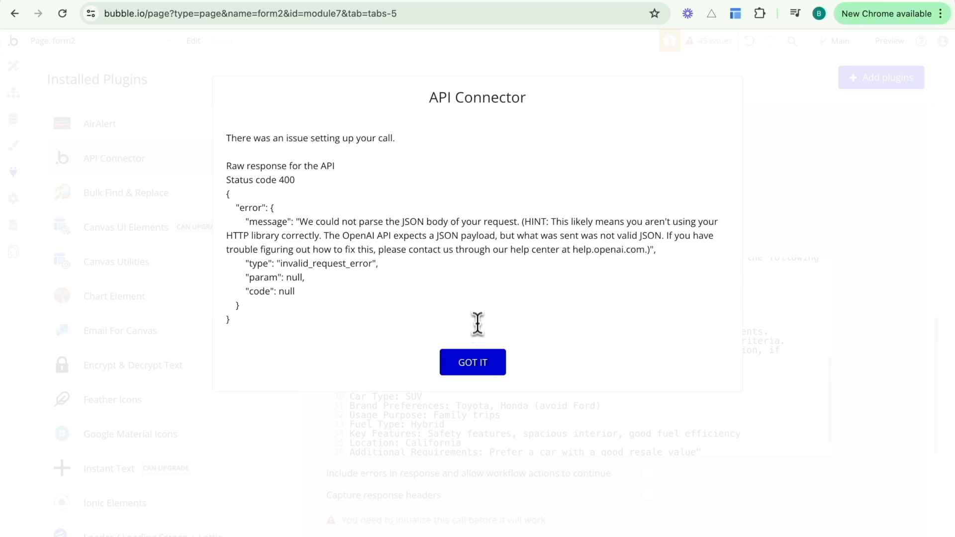
drag(499, 236, 685, 236)
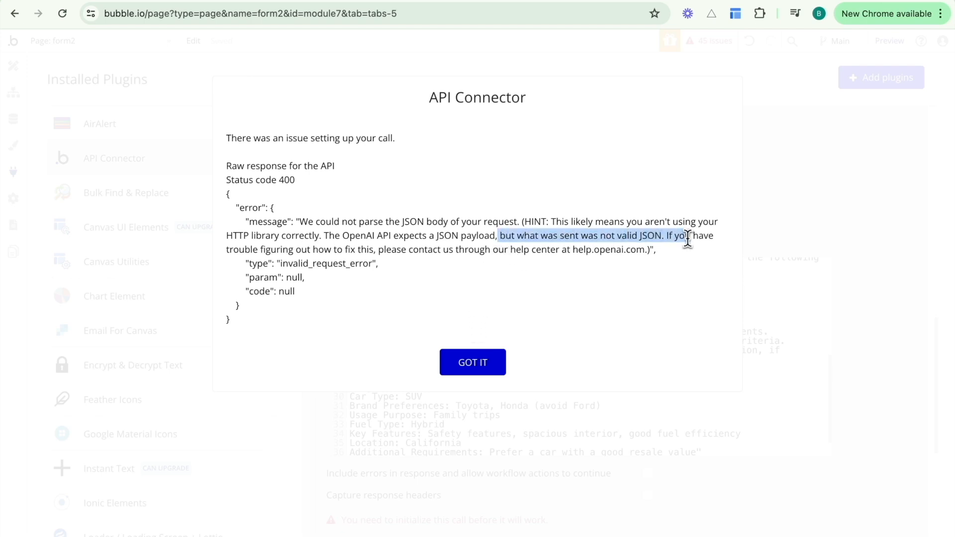
click(681, 238)
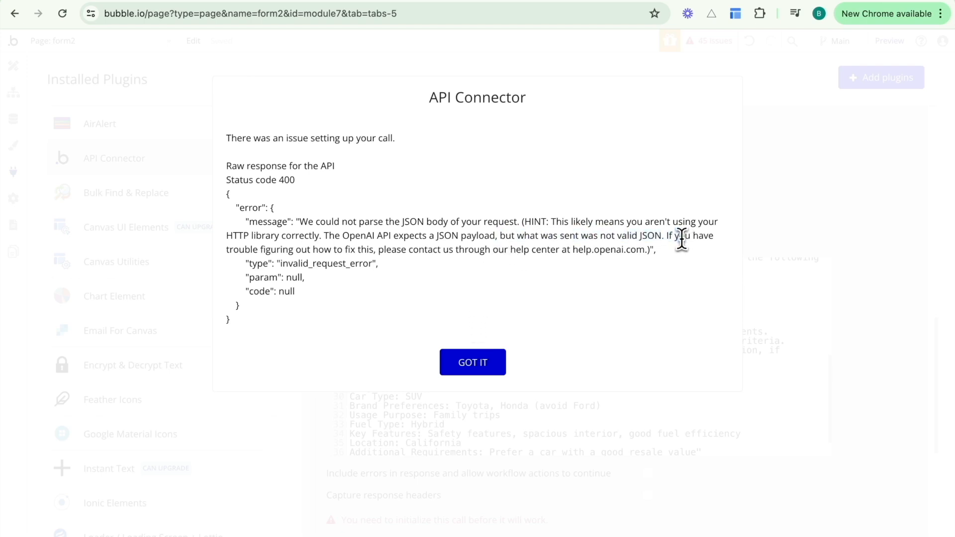
click(503, 370)
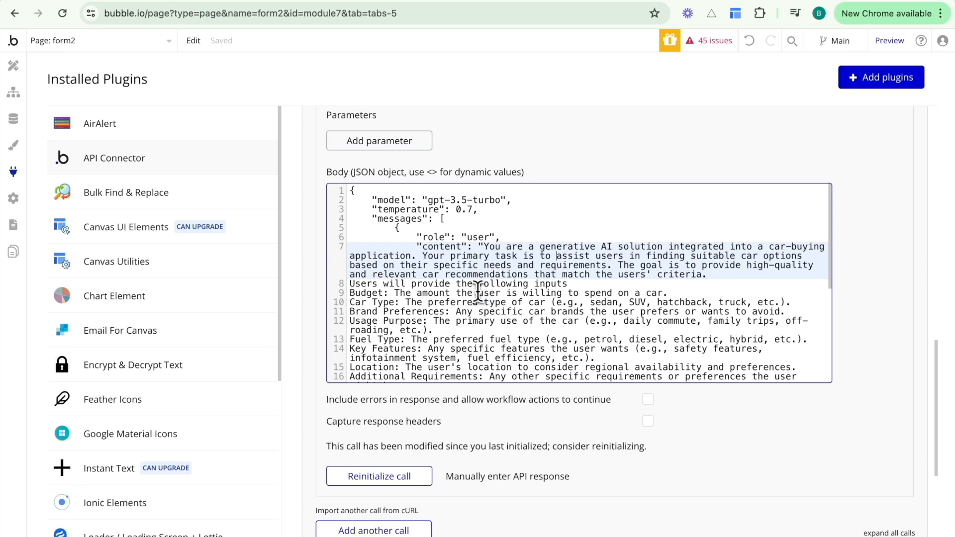
drag(484, 249, 395, 302)
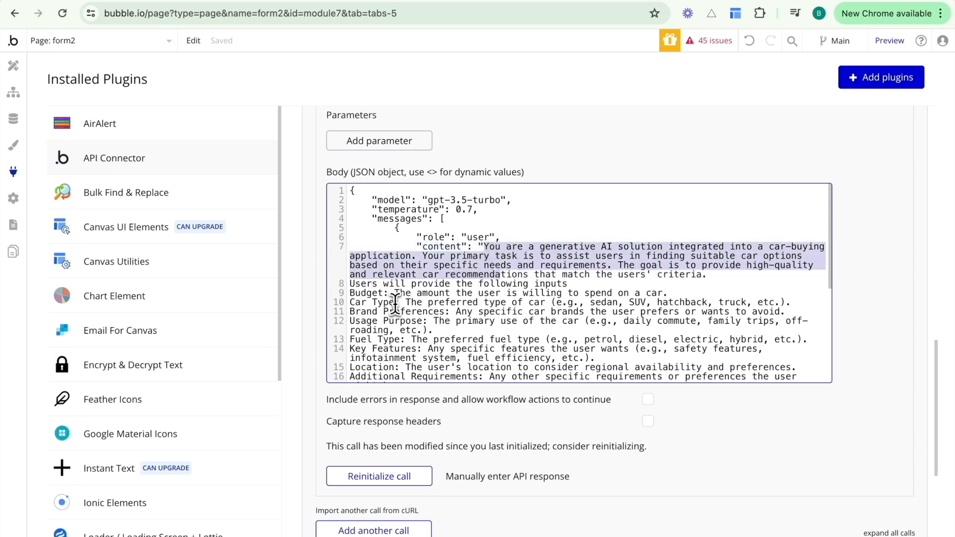
click(395, 303)
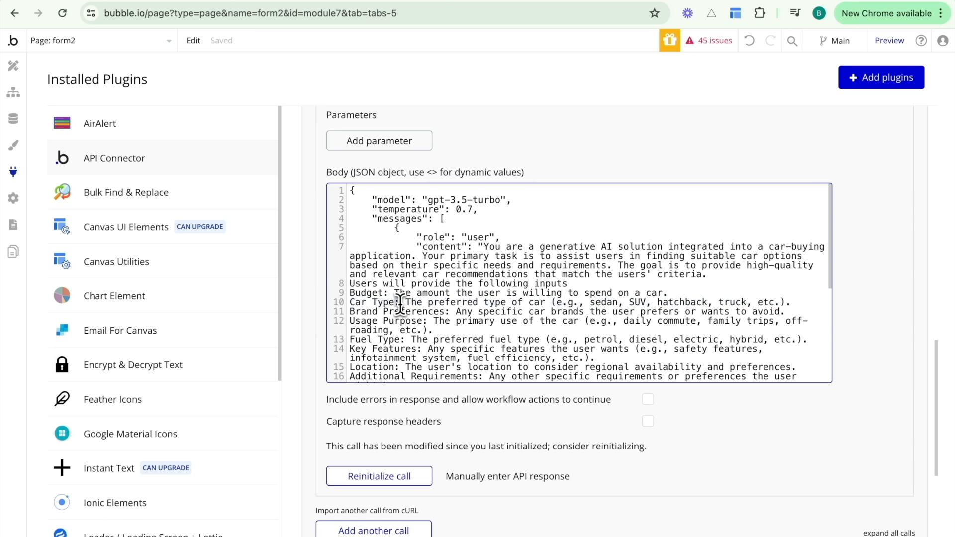
click(399, 303)
drag(495, 237, 414, 239)
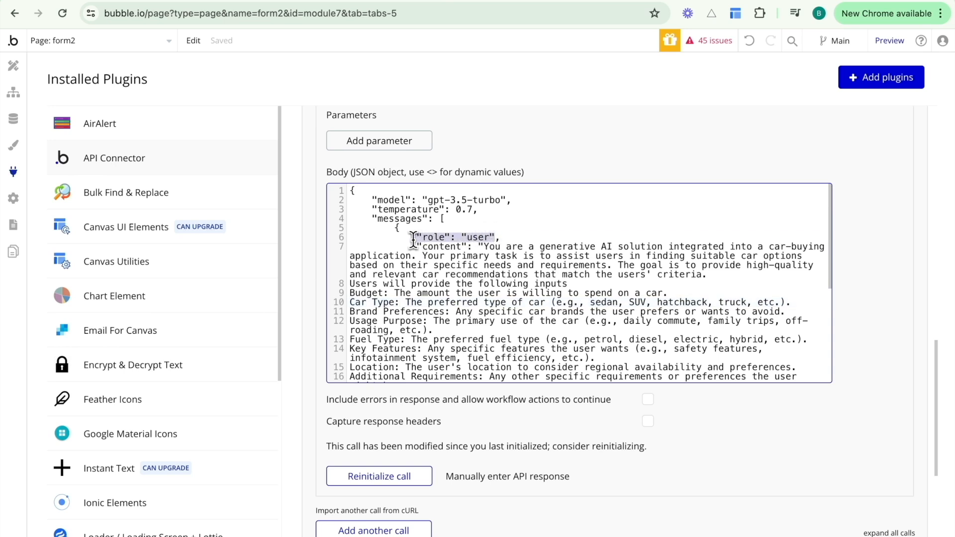
click(450, 237)
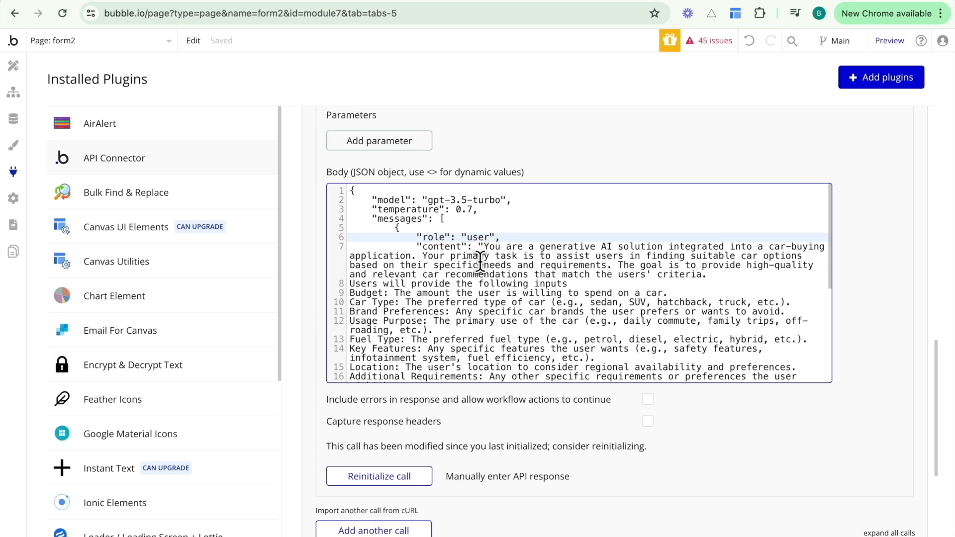
click(397, 302)
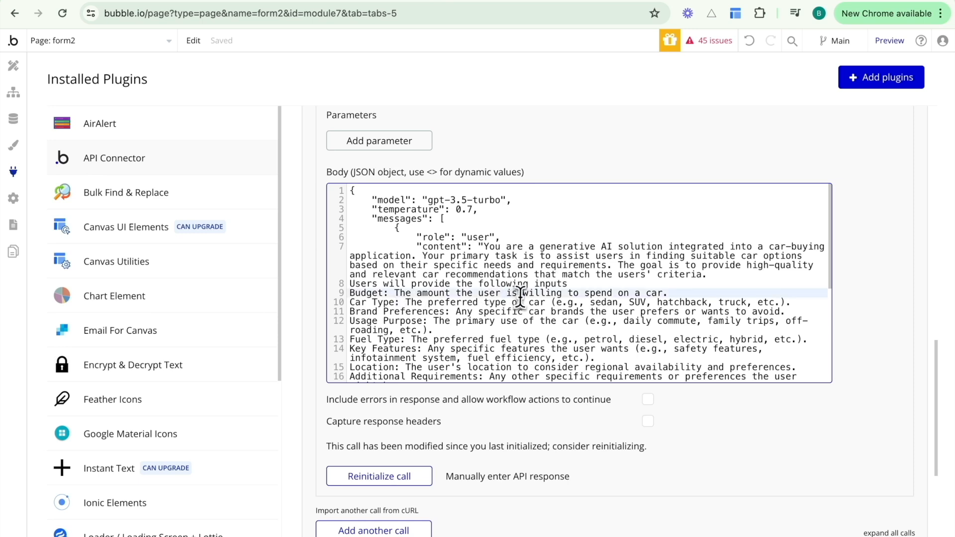
click(572, 284)
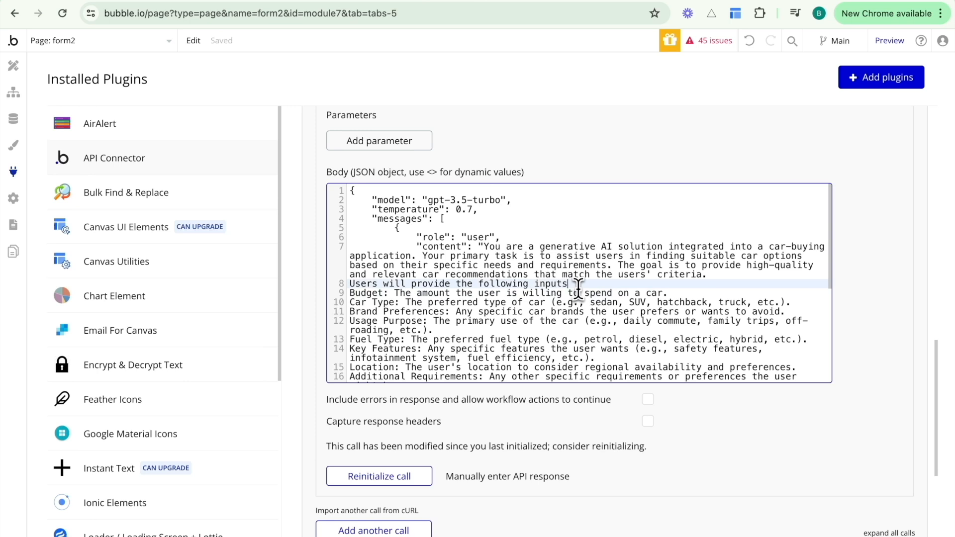
key(Return)
key(BackSpace)
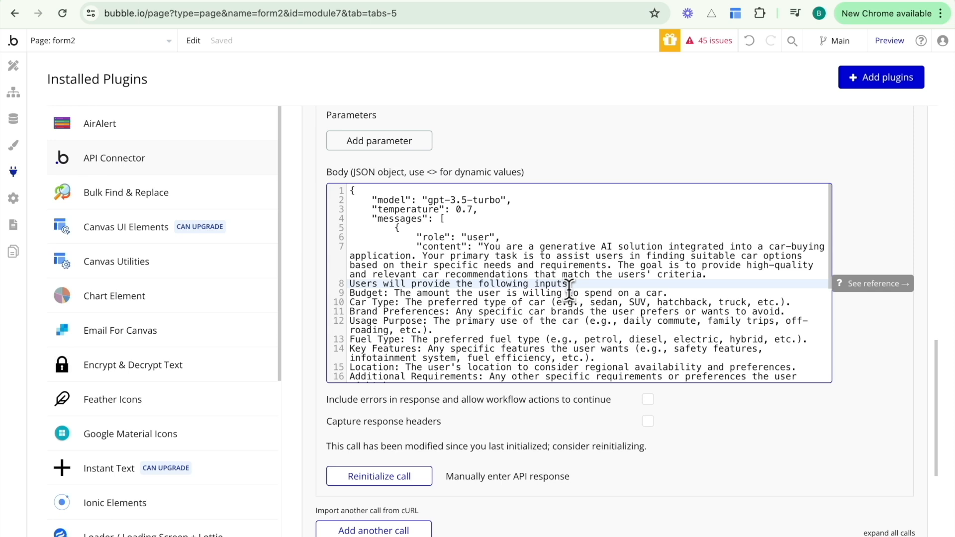
click(353, 295)
click(349, 302)
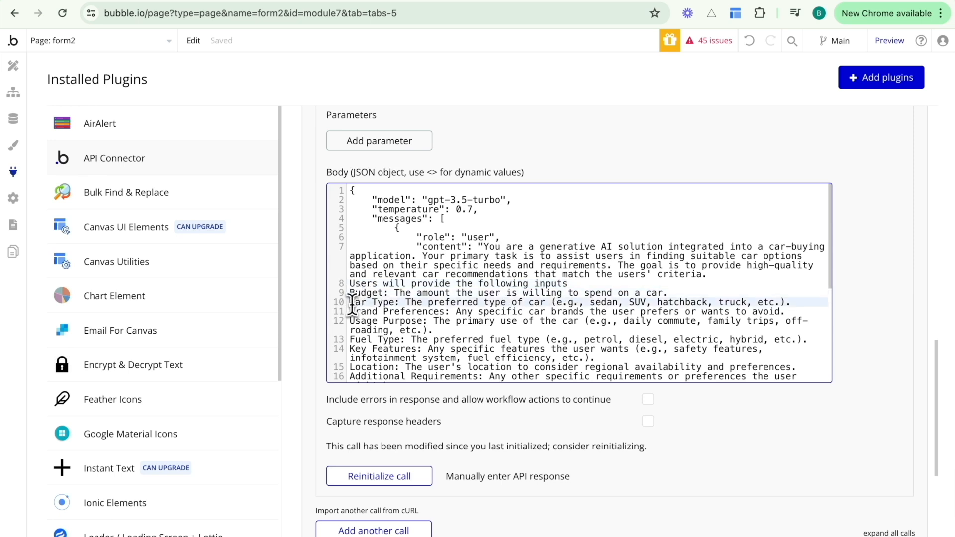
click(579, 284)
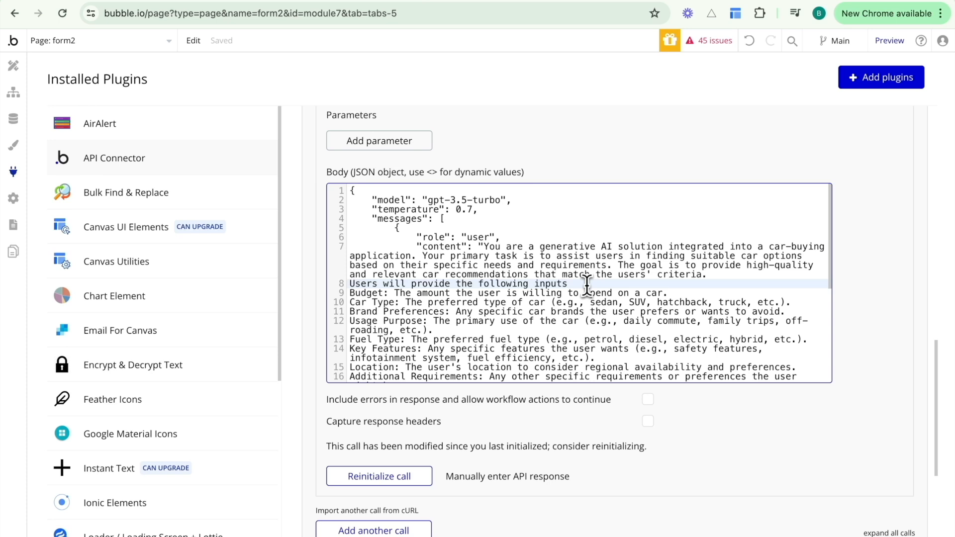
Try joining the Budget line onto the inputs line with \n, then put Budget back on its own line.
key(Right)
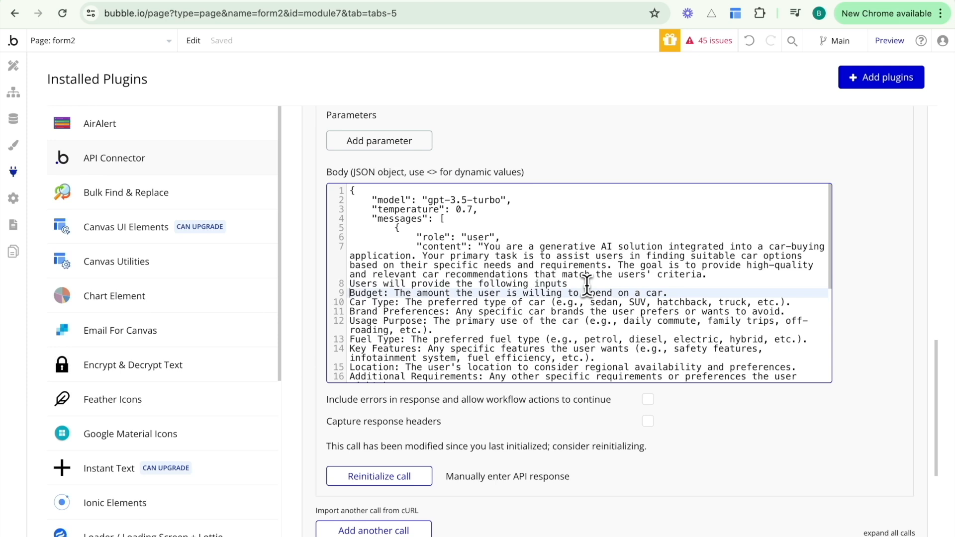
key(BackSpace)
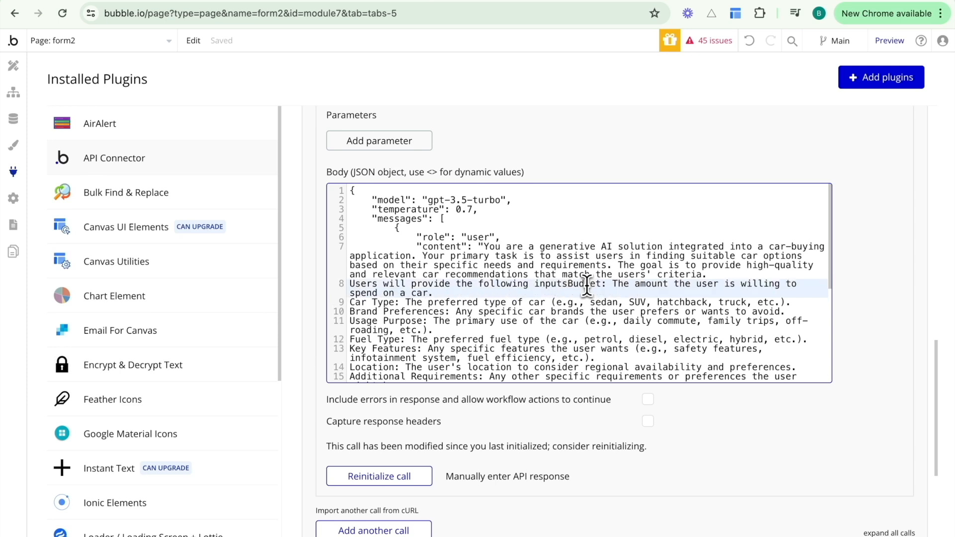
text(\\n)
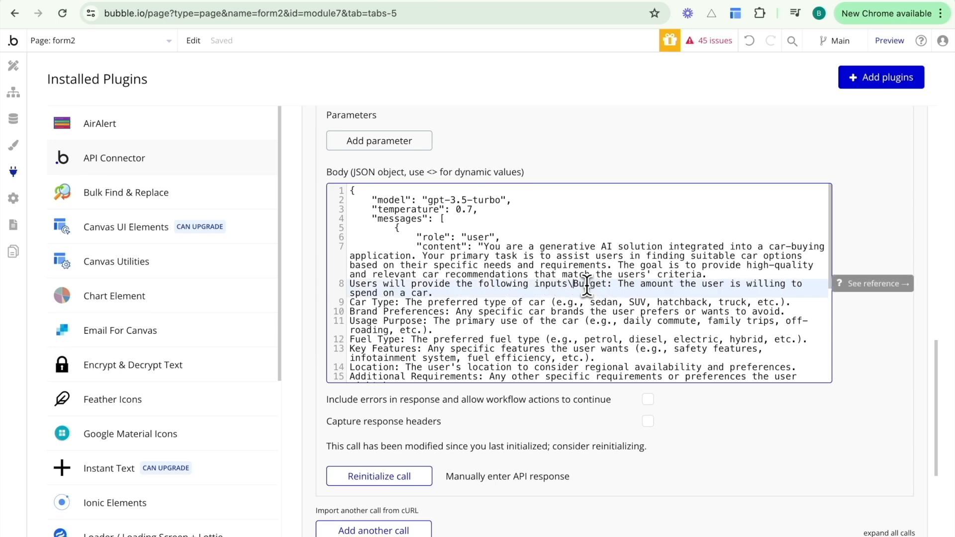
click(582, 302)
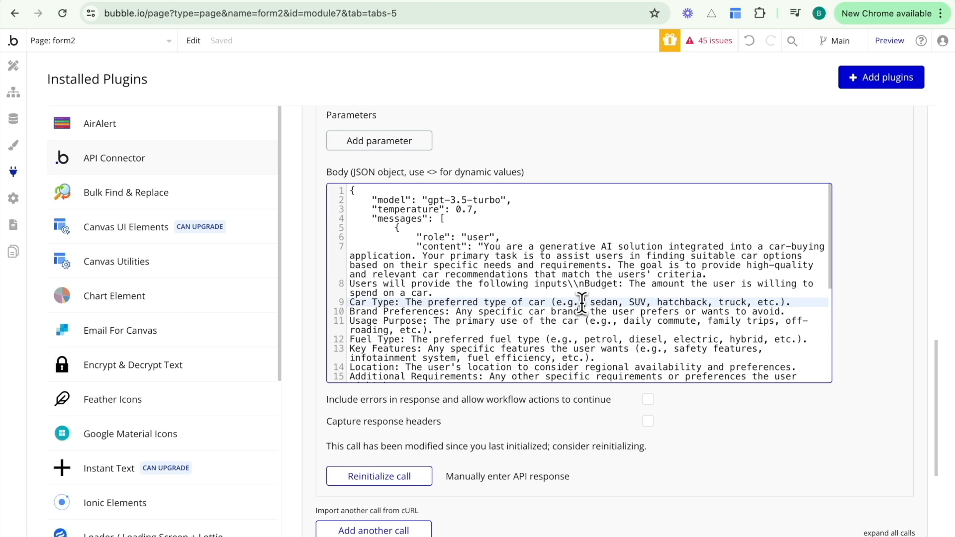
click(584, 286)
key(BackSpace)
key(BackSpace)
key(Return)
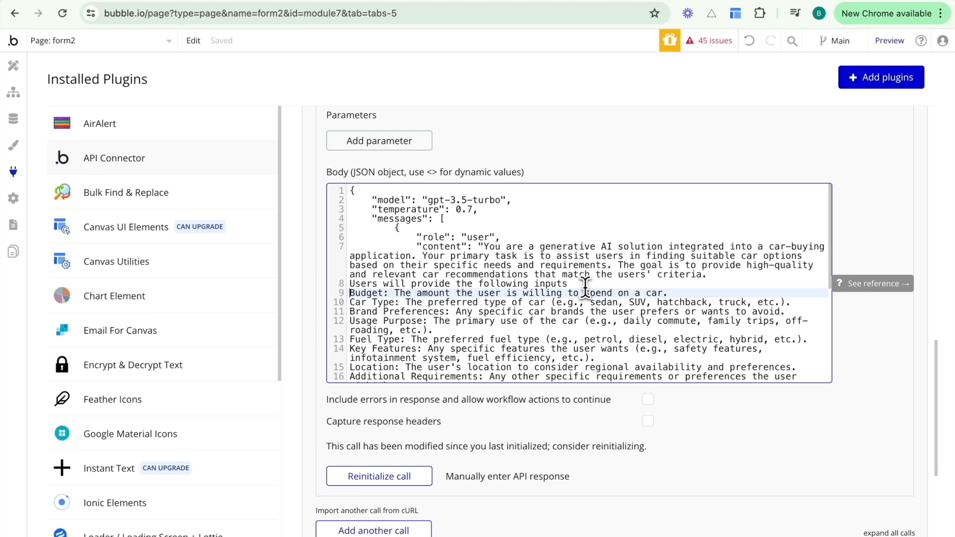
key(ctrl+z)
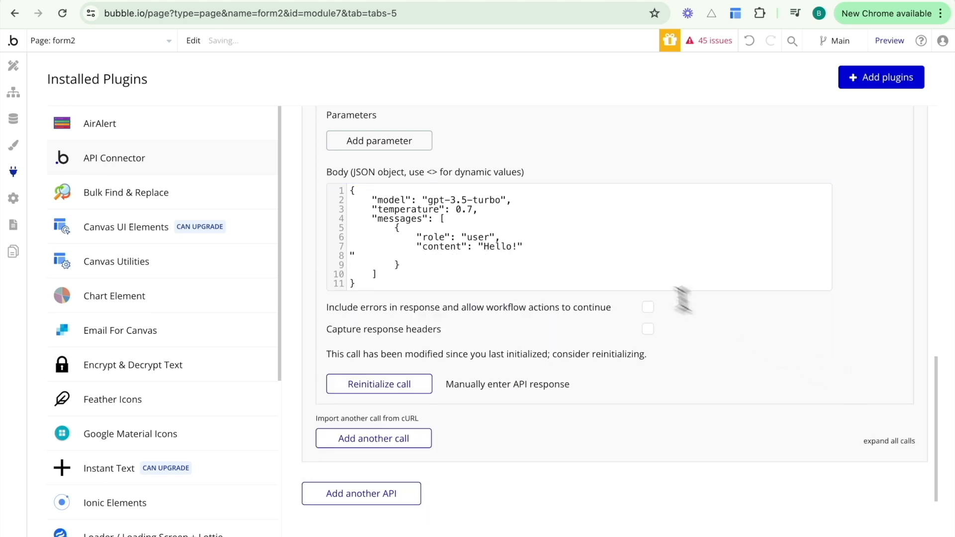
scroll(618, 256, up, 2)
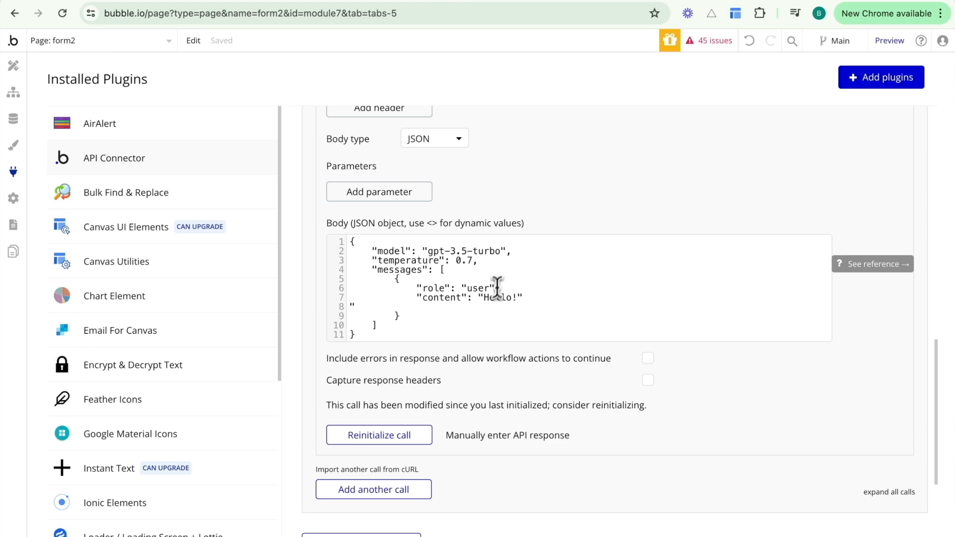
scroll(511, 296, up, 1)
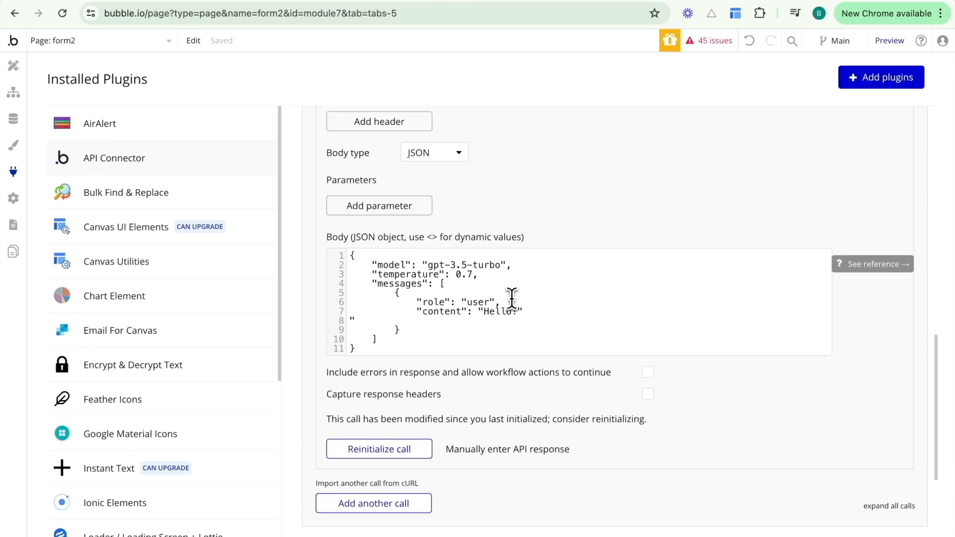
scroll(509, 298, up, 1)
scroll(458, 448, down, 2)
scroll(457, 470, down, 1)
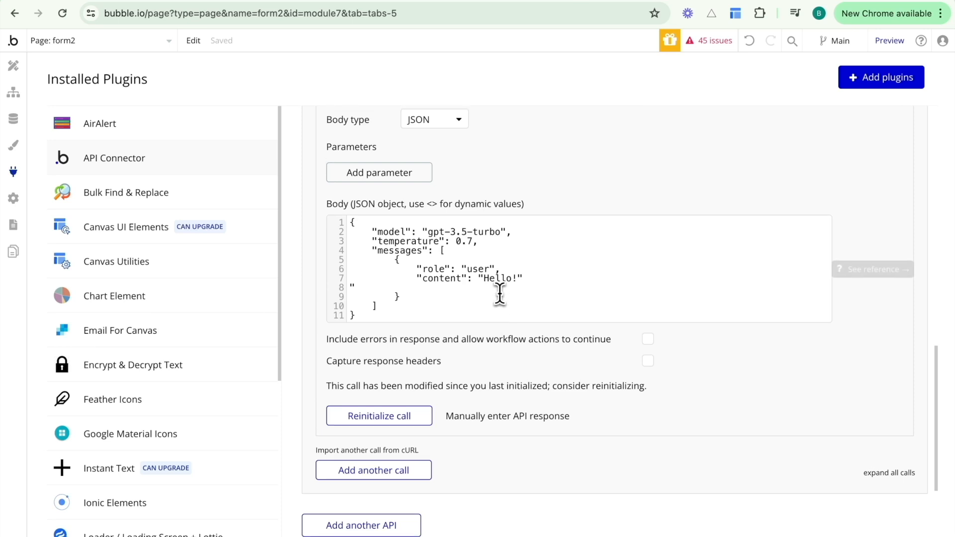
scroll(541, 218, up, 3)
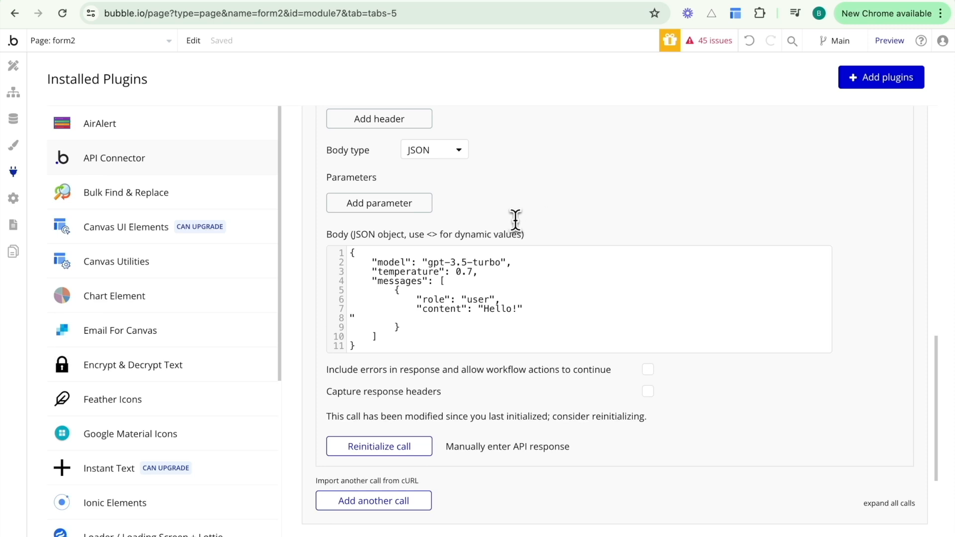
Return to the form2 Design editor and select the Car Requirements form's Submit button to edit it.
click(23, 74)
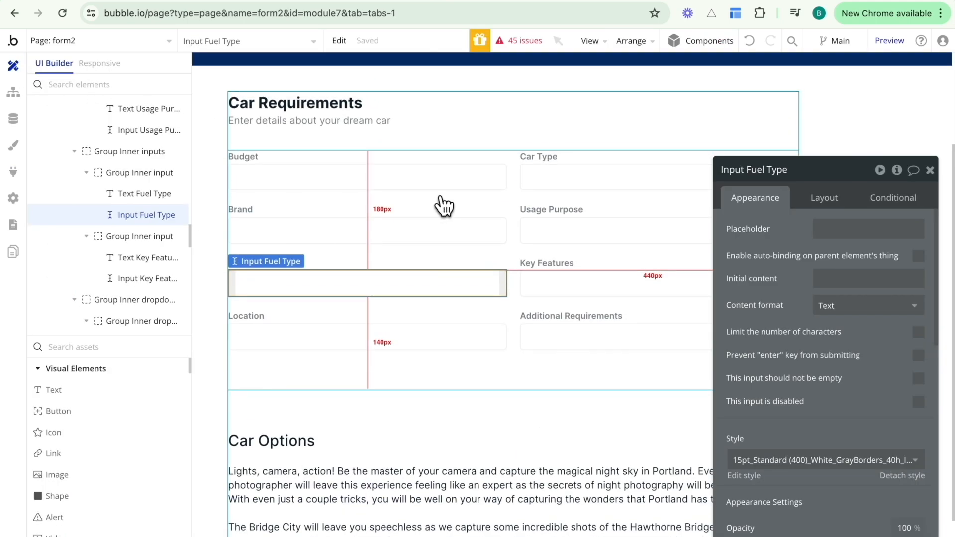
click(437, 183)
click(564, 175)
click(450, 239)
click(579, 242)
double_click(577, 270)
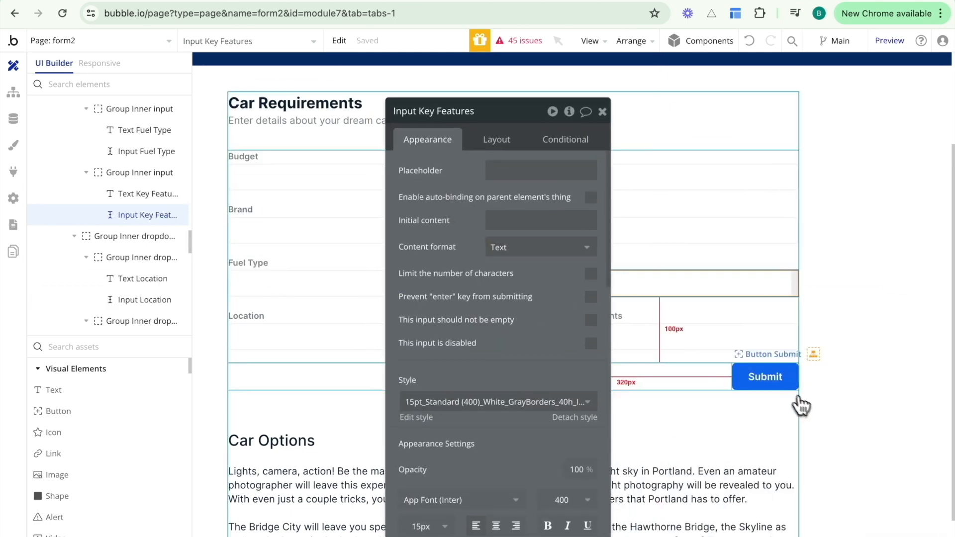
click(783, 381)
scroll(775, 437, down, 3)
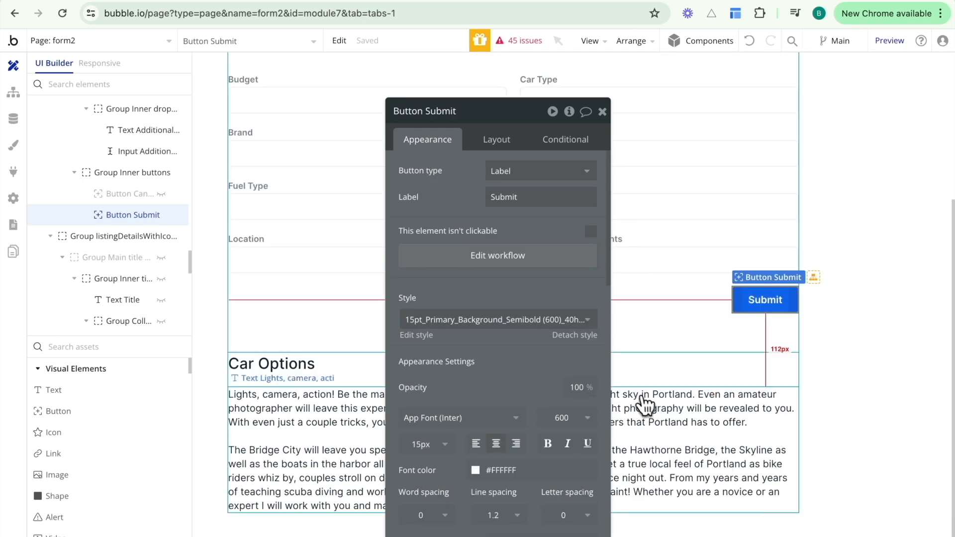
From the Submit button's workflow, add a custom event named ai_workflows.
click(488, 257)
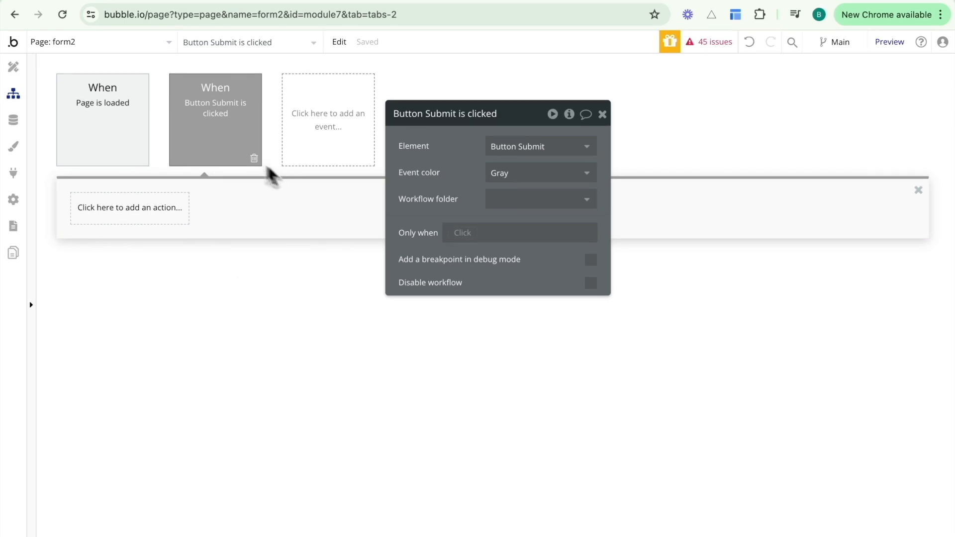
mouse_move(234, 124)
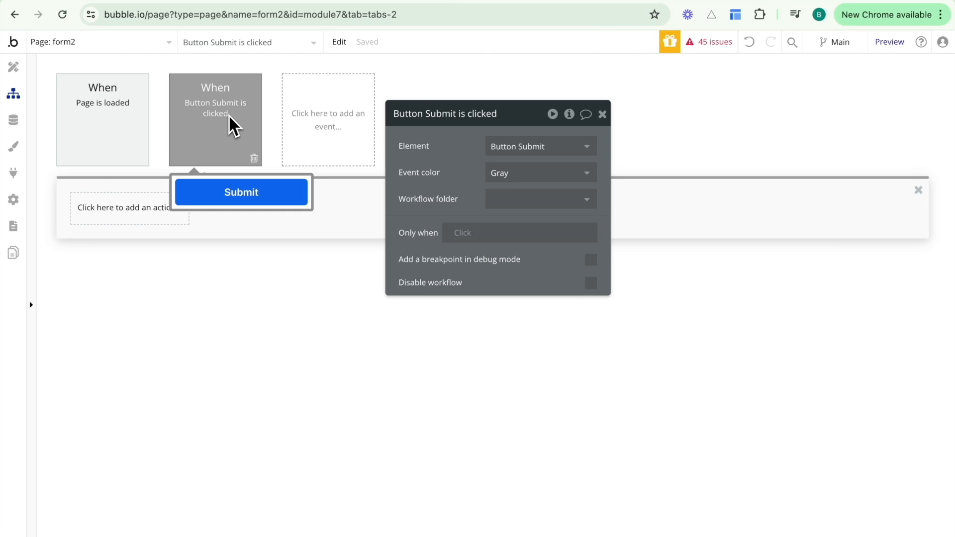
click(321, 130)
mouse_move(339, 264)
click(441, 177)
click(499, 144)
text(ai workflows)
click(468, 145)
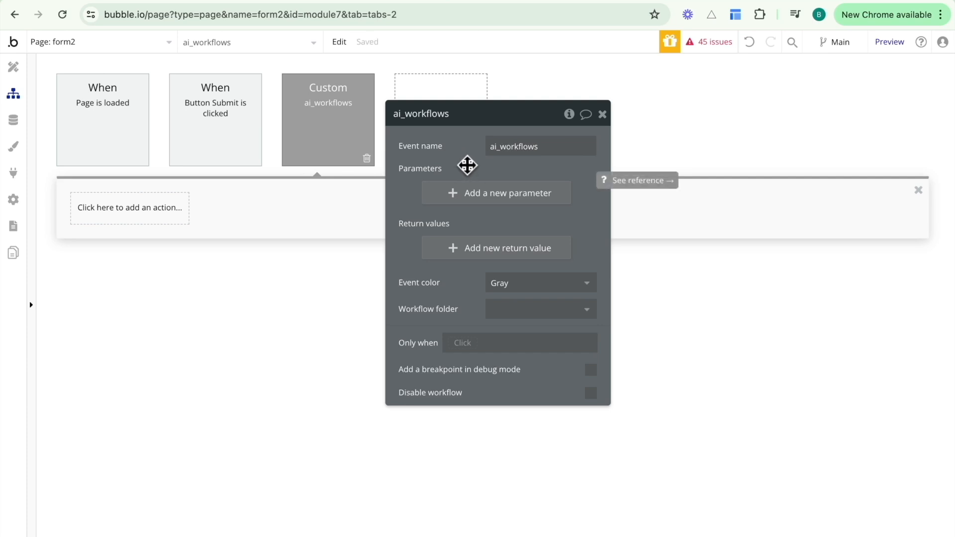
Begin defining a text parameter named prompt on the ai_workflows event.
click(468, 197)
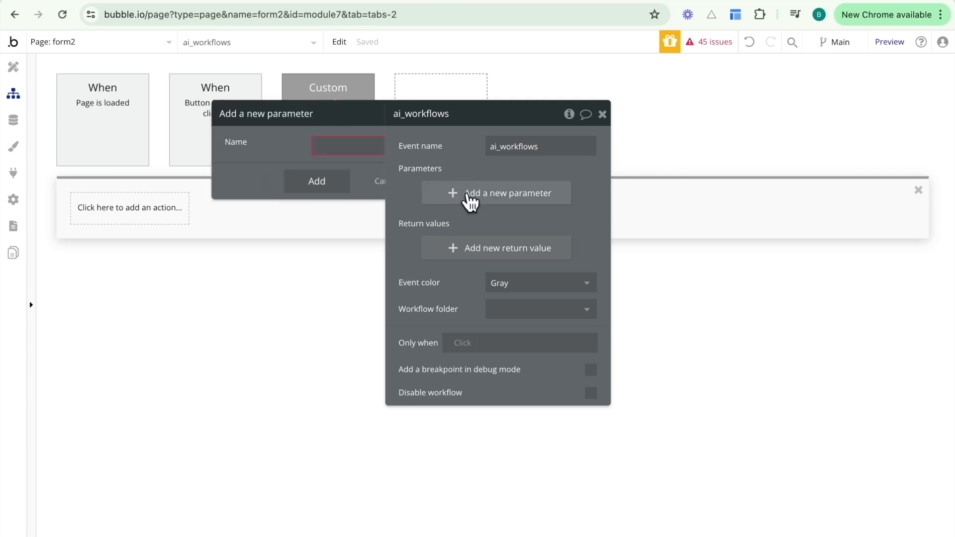
click(300, 145)
text(prompt)
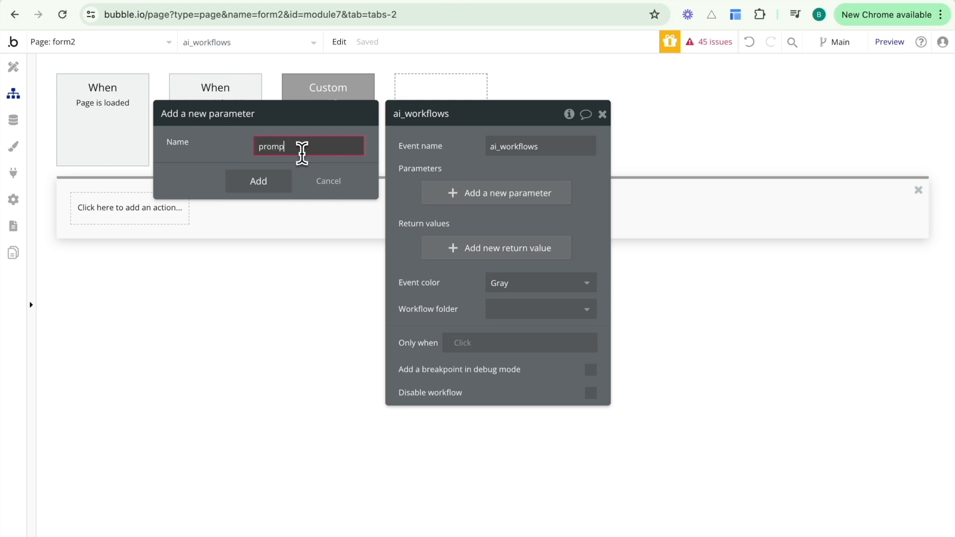
click(279, 174)
text(text)
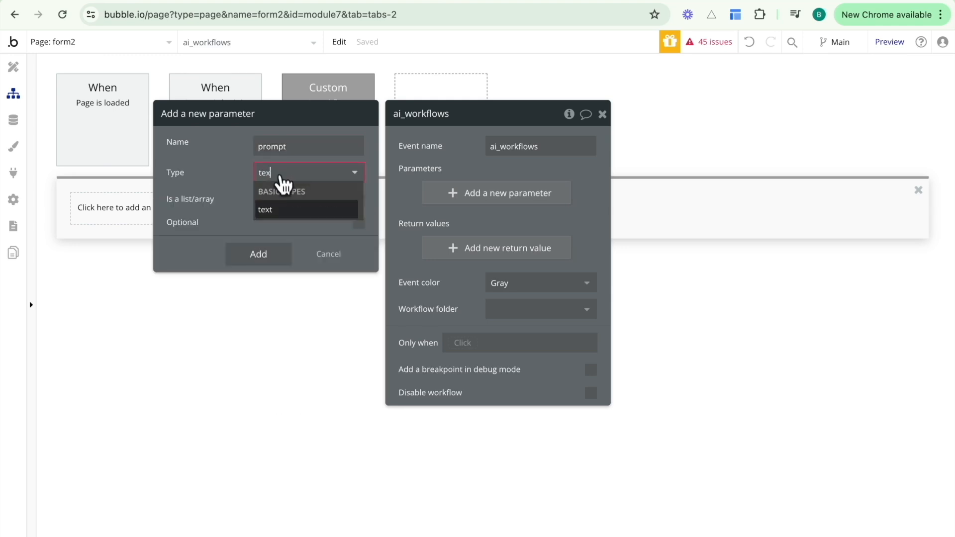
click(284, 207)
Add a text return value named output to the event and save it.
click(467, 249)
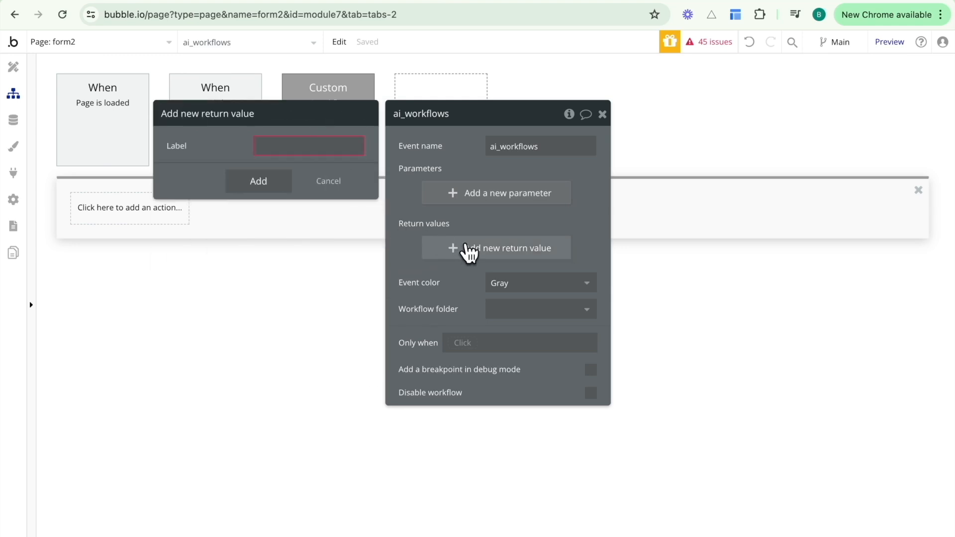
click(326, 140)
text(output)
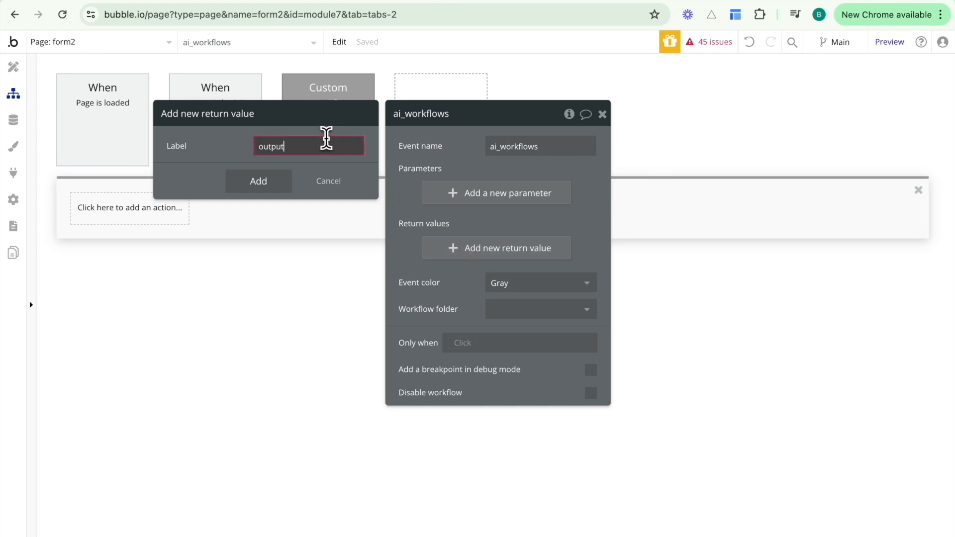
click(267, 174)
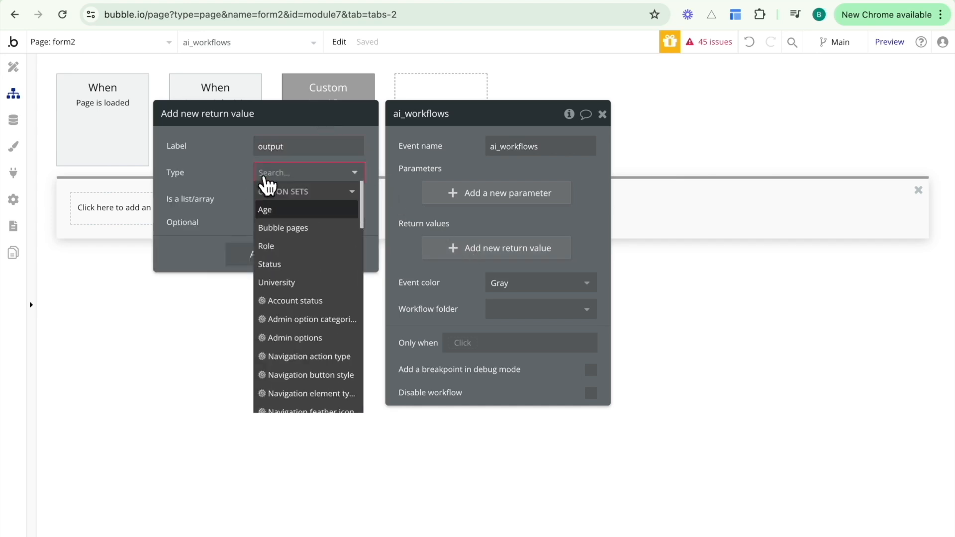
text(tex)
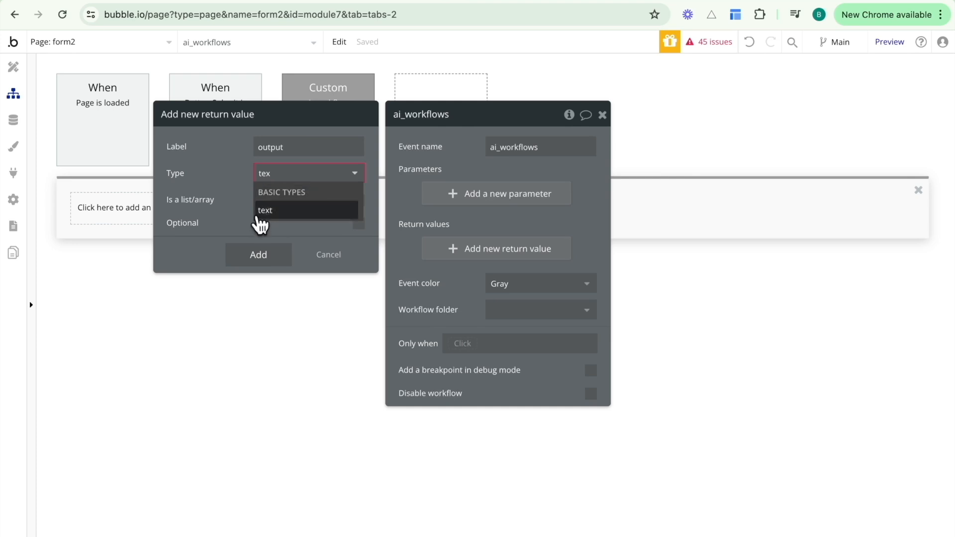
click(259, 214)
click(257, 260)
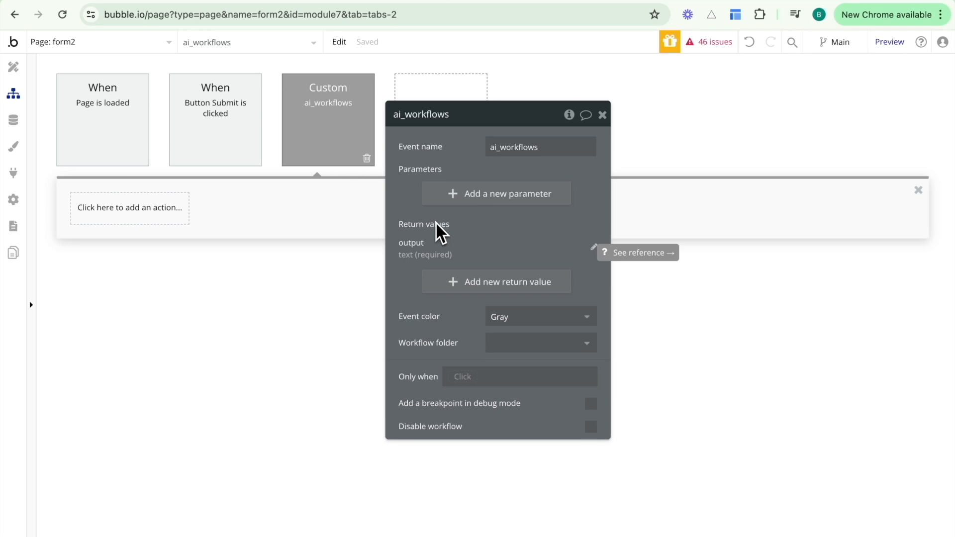
Add an Open AI - Chat Completions action and delete its sample Hello! message.
click(179, 212)
text(open)
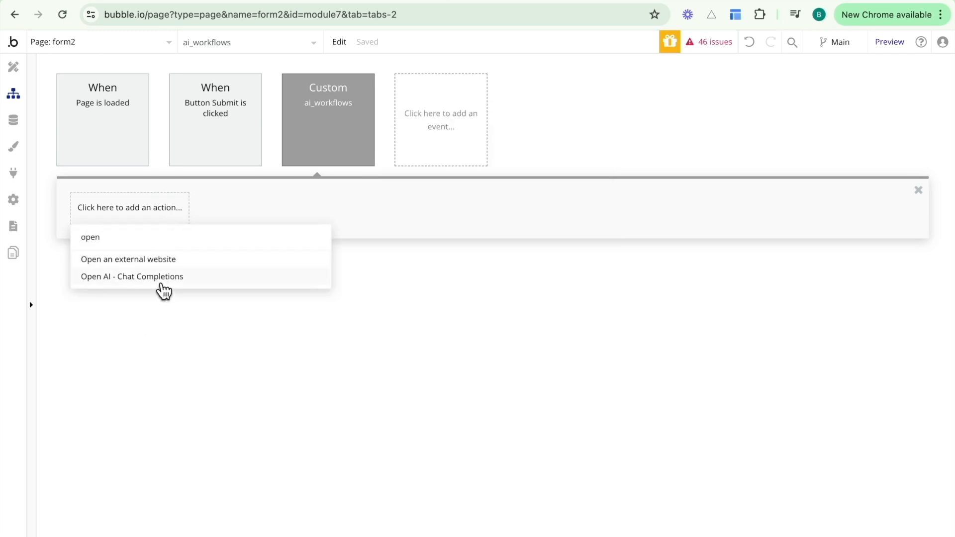
click(162, 277)
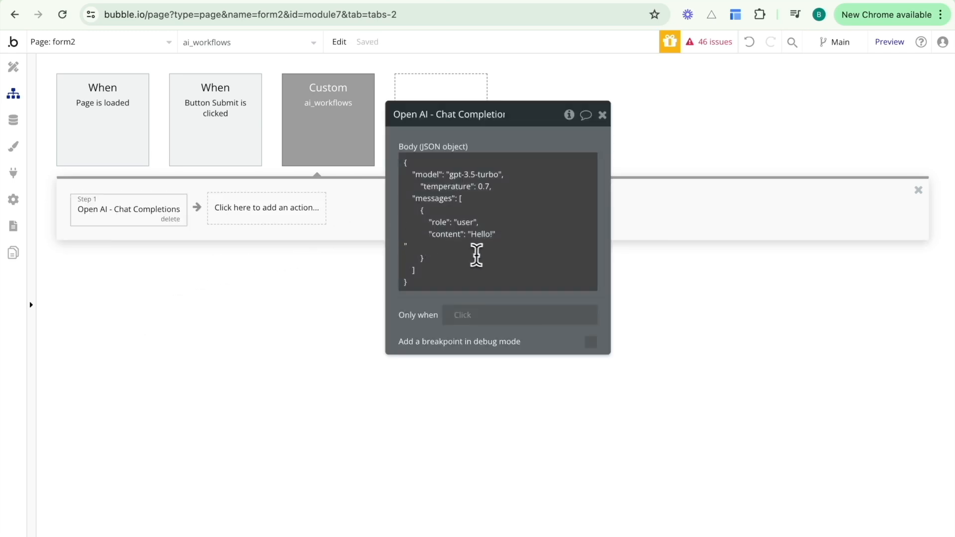
click(497, 236)
click(509, 211)
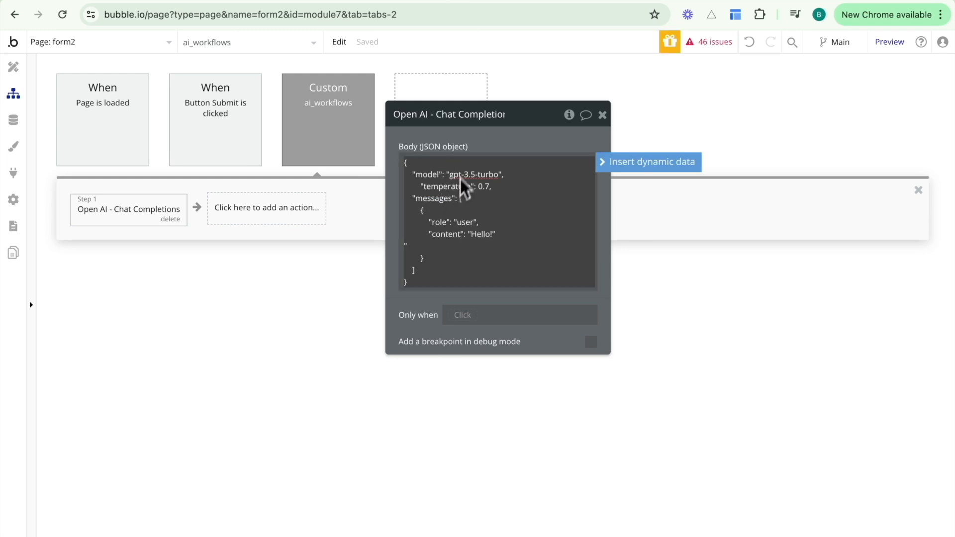
drag(470, 234, 495, 234)
key(BackSpace)
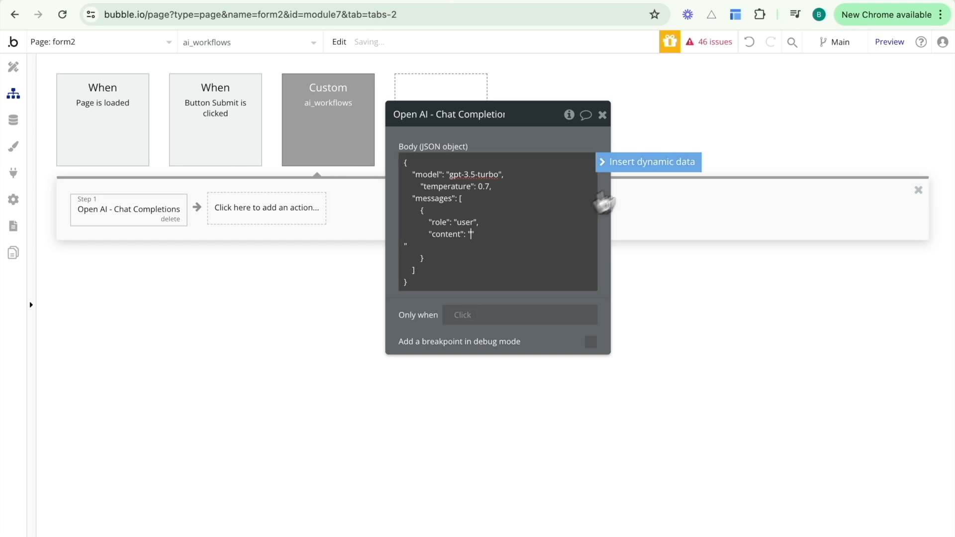
click(646, 164)
text(promp)
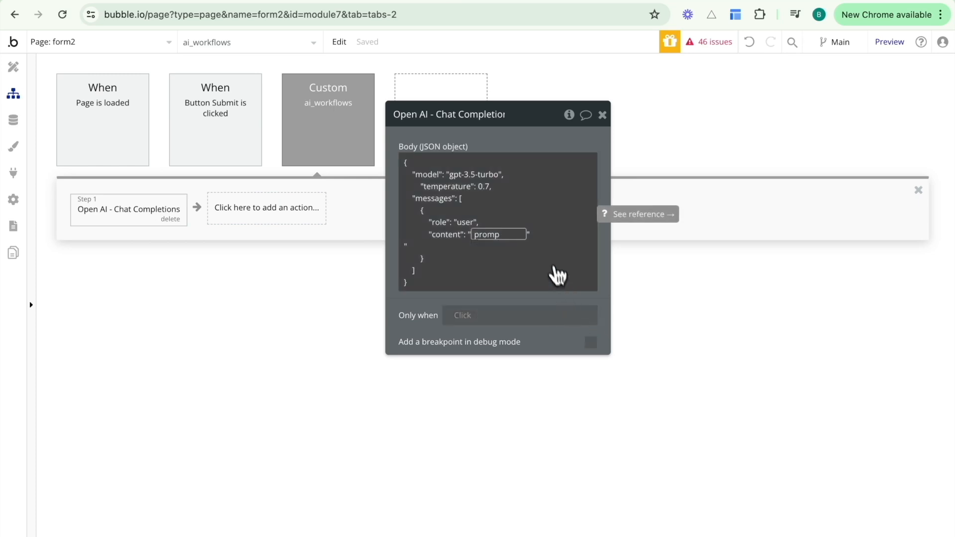
Add a text parameter named prompt to the ai_workflows event.
click(348, 136)
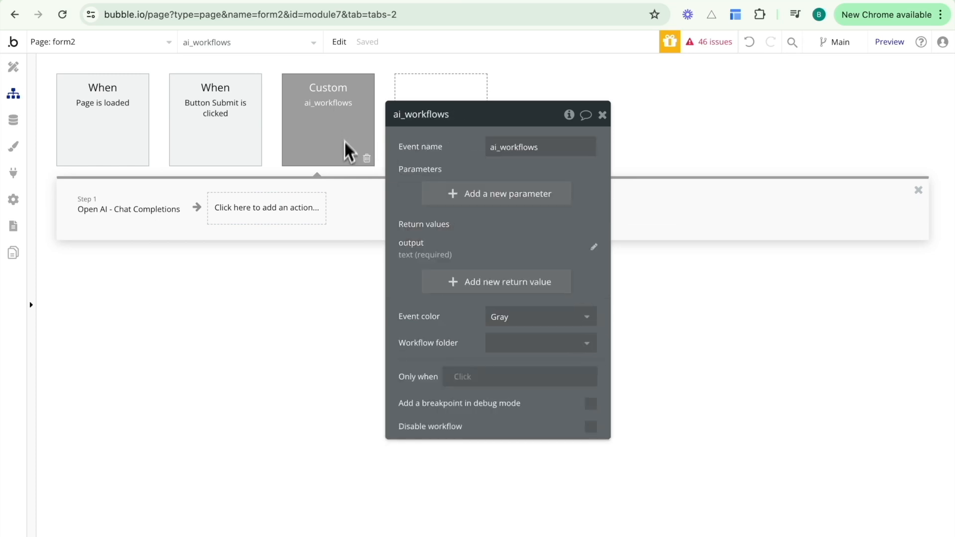
click(443, 195)
click(264, 147)
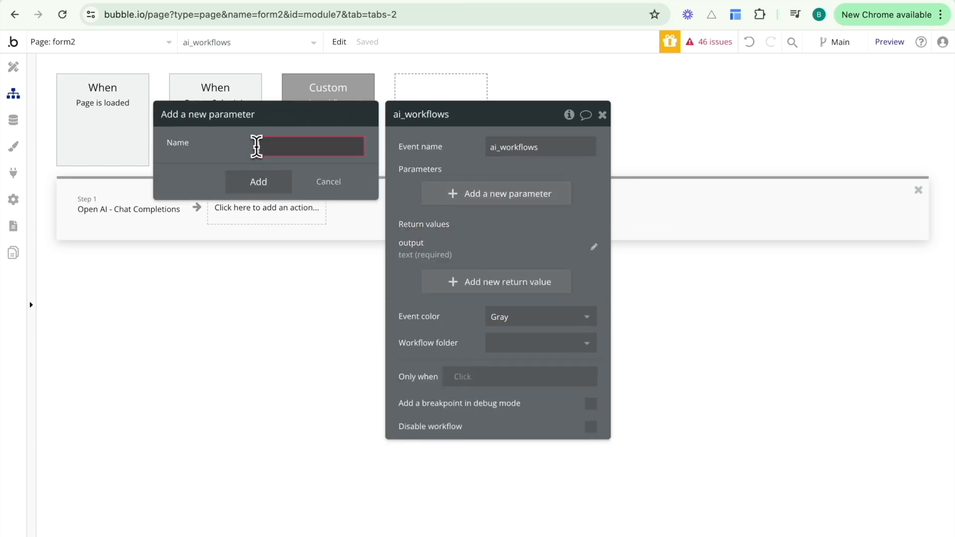
text(prompt)
click(260, 178)
text(tex)
click(281, 209)
click(275, 250)
Set the Chat Completions message content to prompt:formatted as JSON-safe.
click(152, 217)
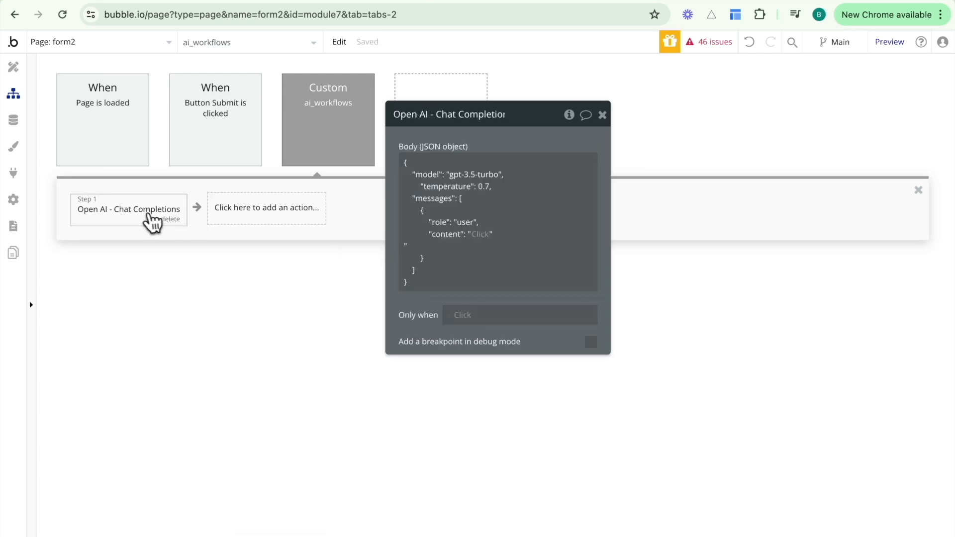
click(486, 239)
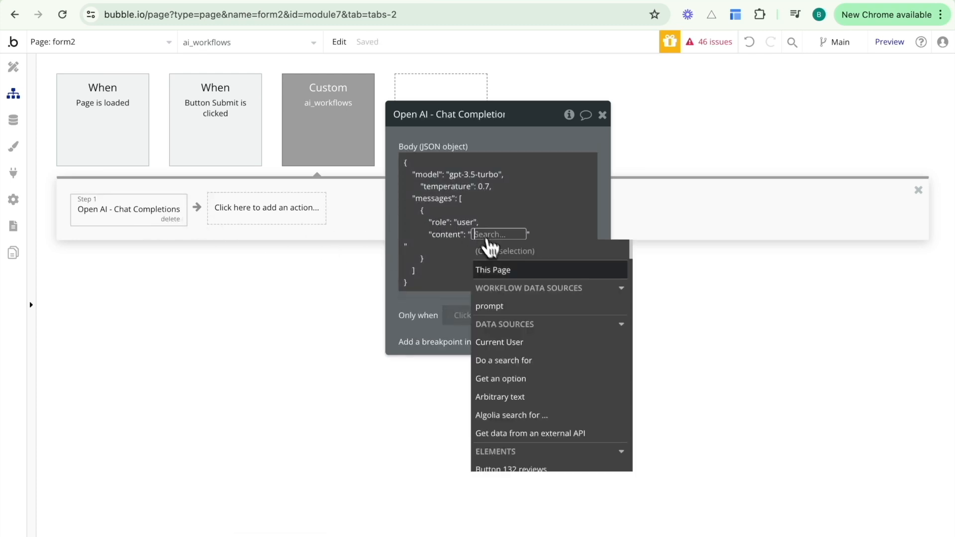
click(504, 305)
text(json)
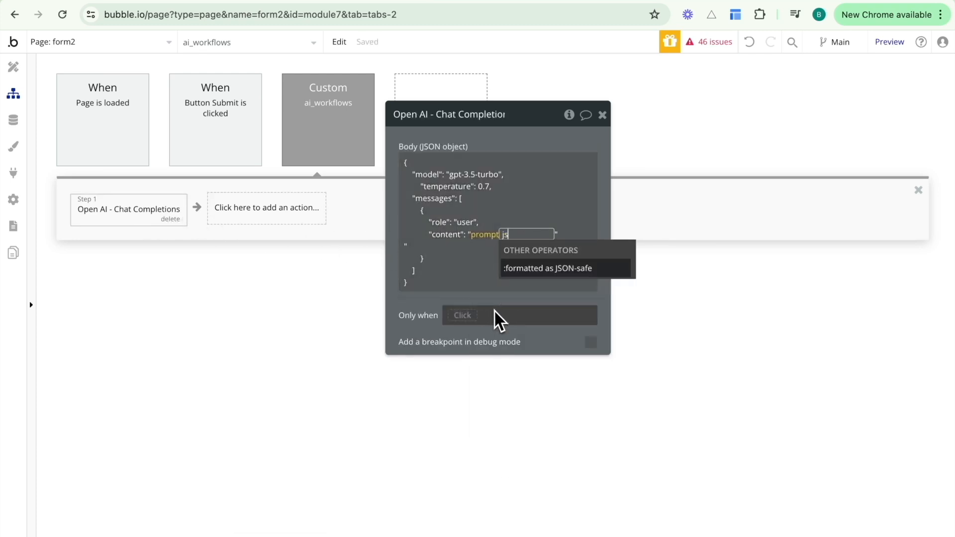
click(541, 269)
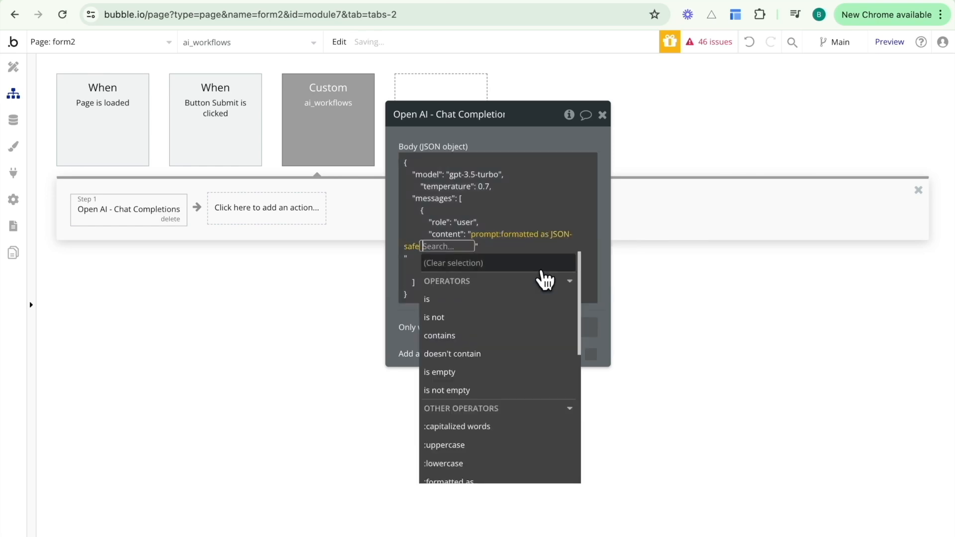
click(614, 222)
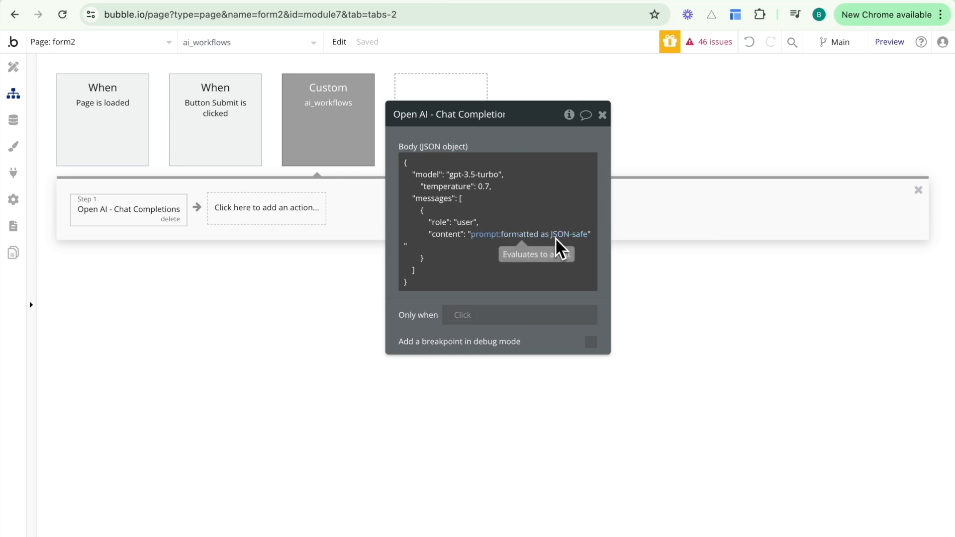
click(449, 175)
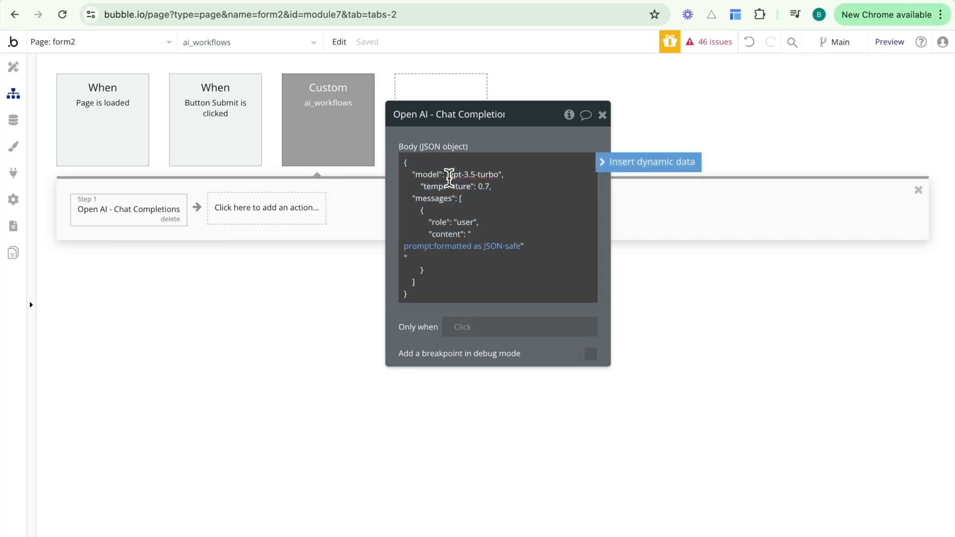
Check the gpt-3.5-turbo model and 0.7 temperature, then delete the quotes around the prompt expression.
drag(449, 175, 500, 178)
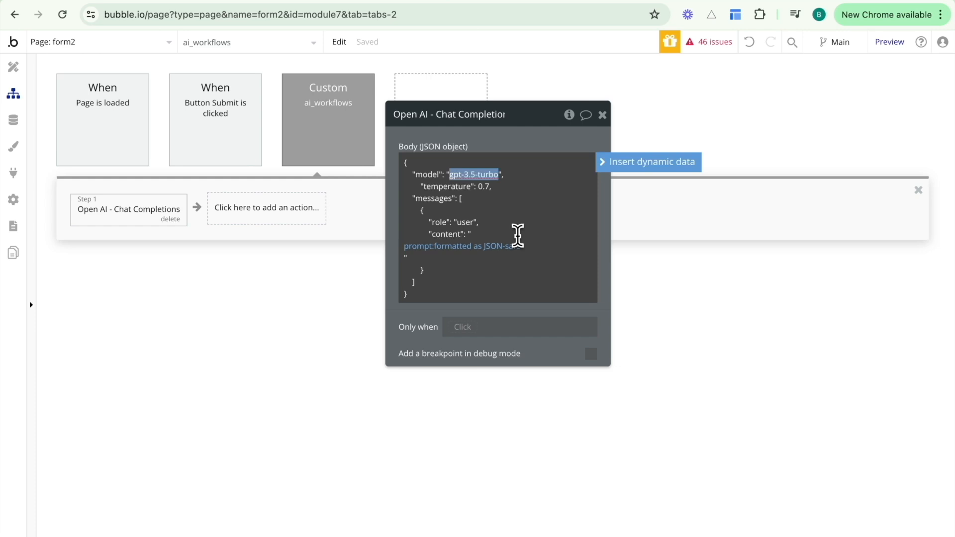
click(454, 177)
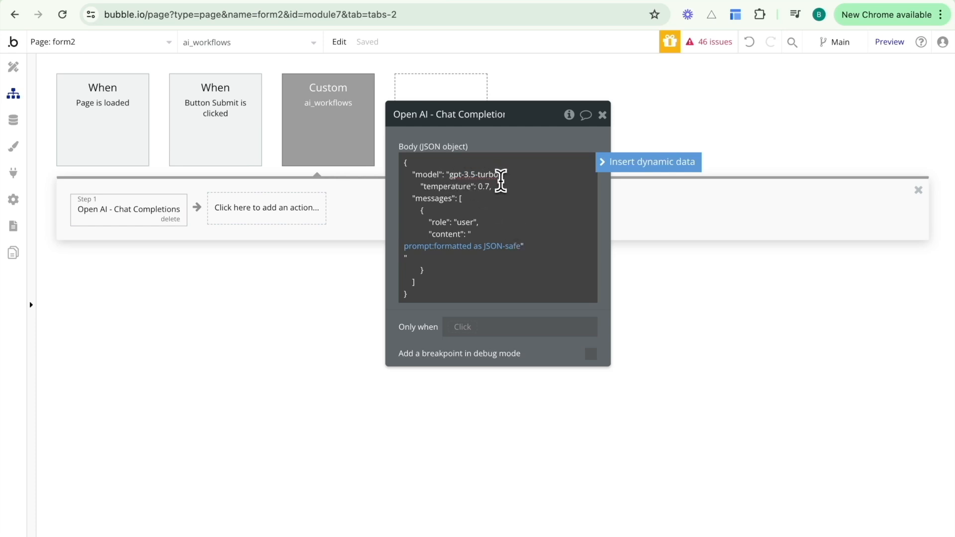
click(489, 191)
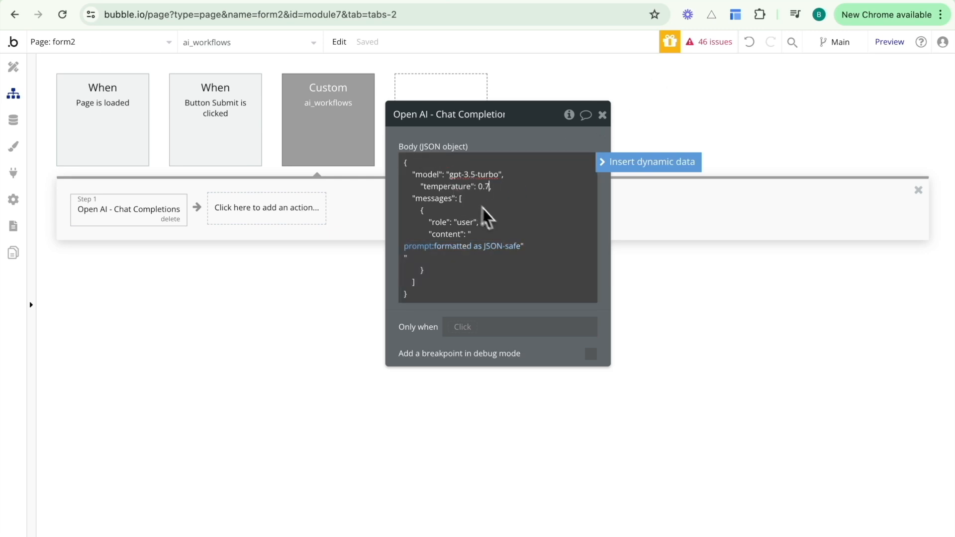
click(485, 327)
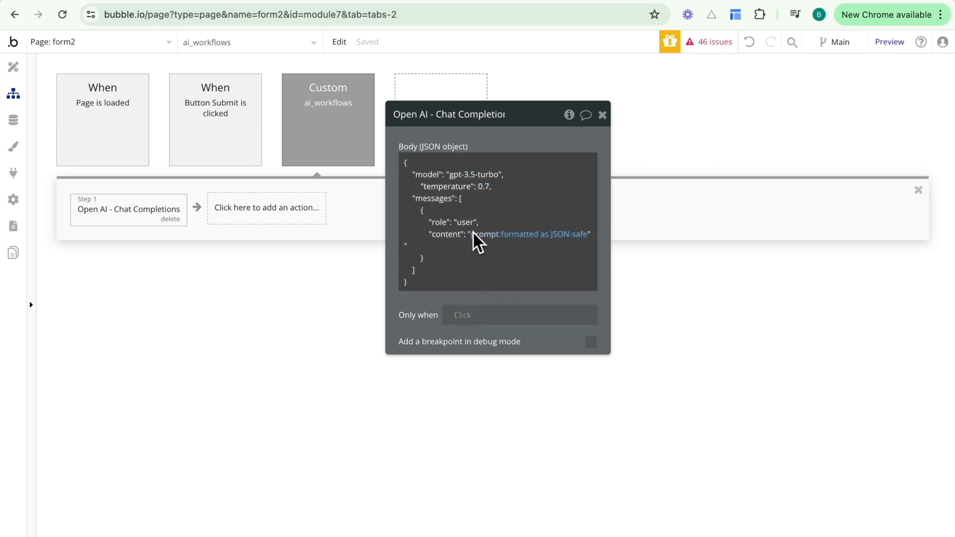
mouse_move(473, 232)
mouse_down()
mouse_move(465, 252)
mouse_move(469, 238)
mouse_up()
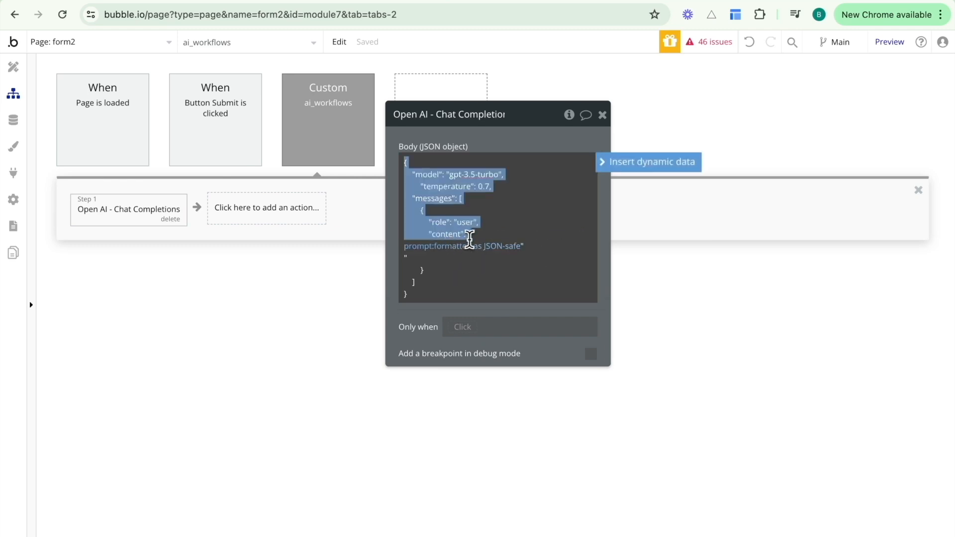
click(469, 237)
key(BackSpace)
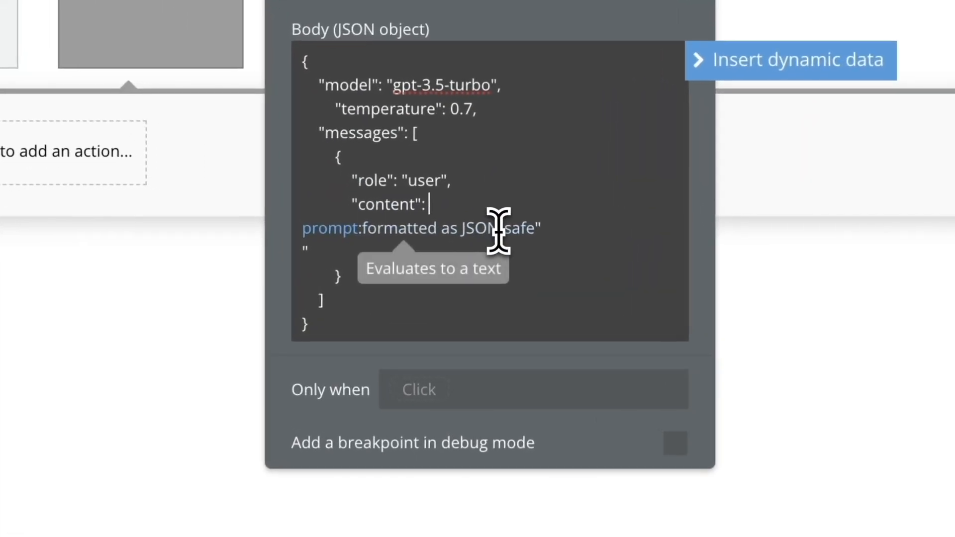
click(543, 228)
click(344, 228)
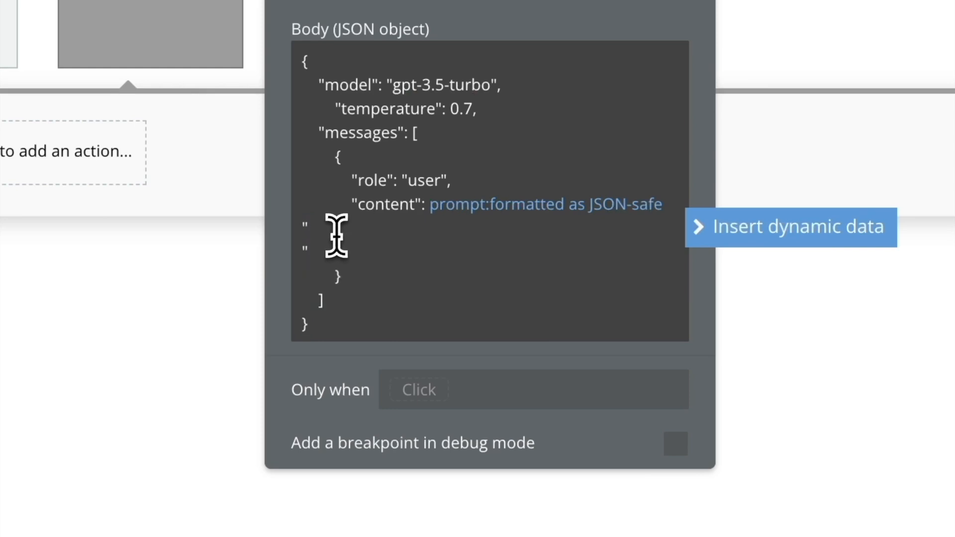
click(330, 247)
key(BackSpace)
key(BackSpace)
key(BackSpace)
key(BackSpace)
key(BackSpace)
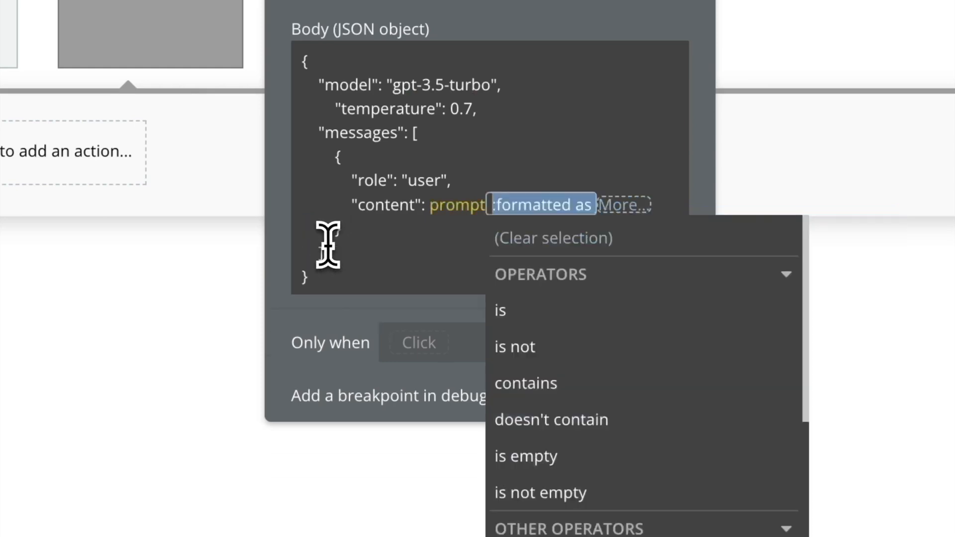
Join the prompt expression onto the "content": line, removing the leftover line breaks.
click(378, 171)
click(469, 196)
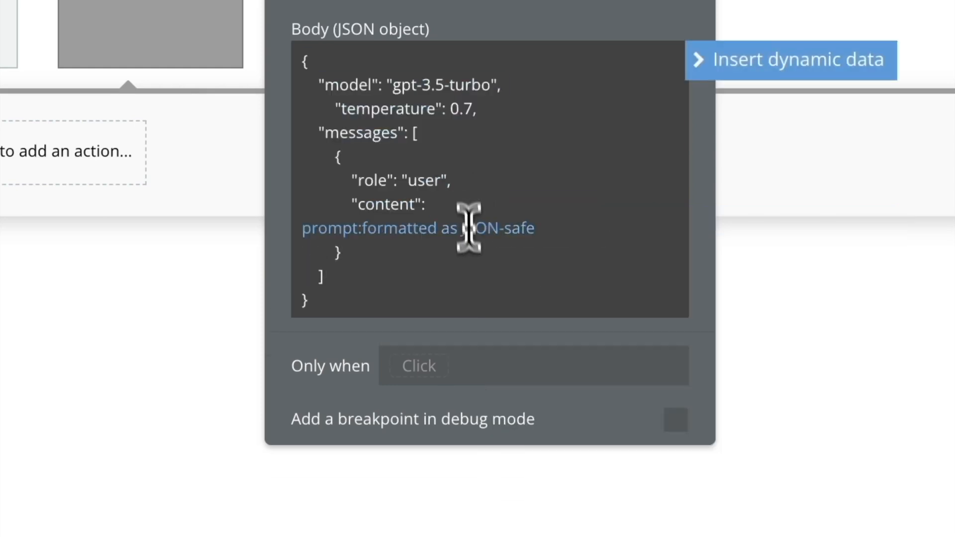
click(478, 284)
click(477, 271)
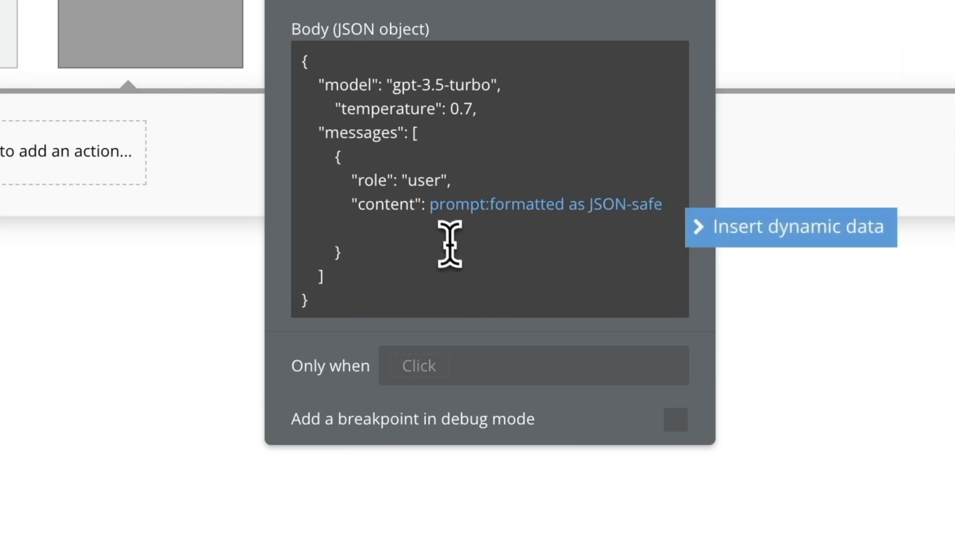
key(BackSpace)
click(384, 220)
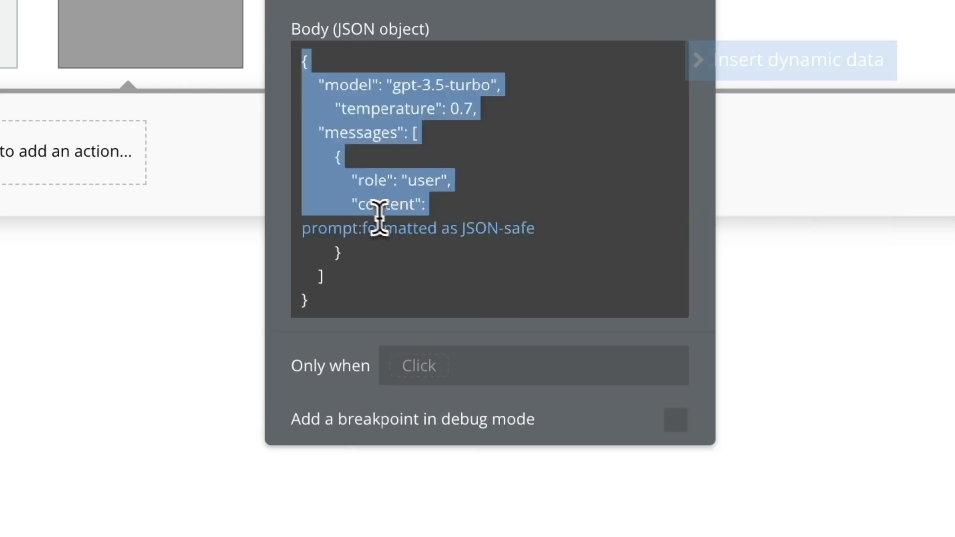
click(373, 268)
click(380, 259)
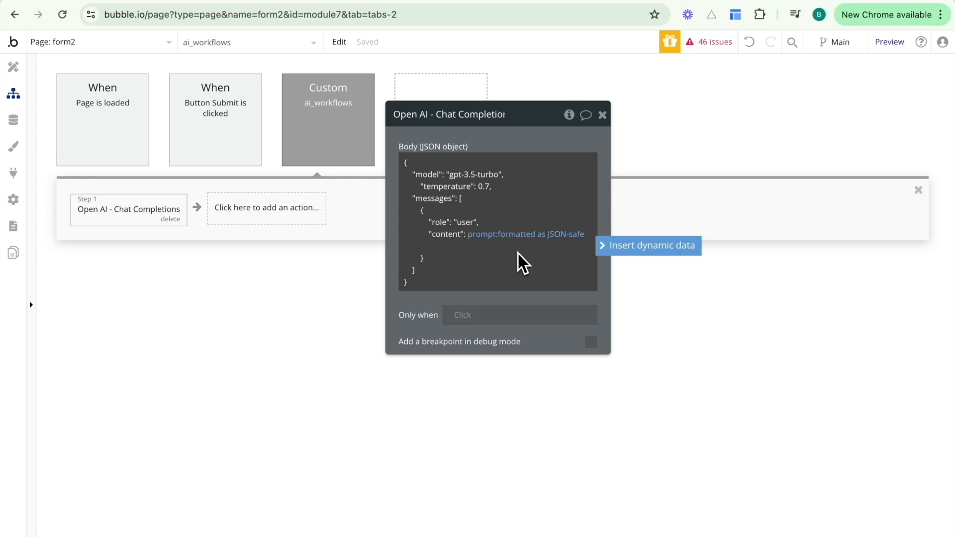
click(458, 223)
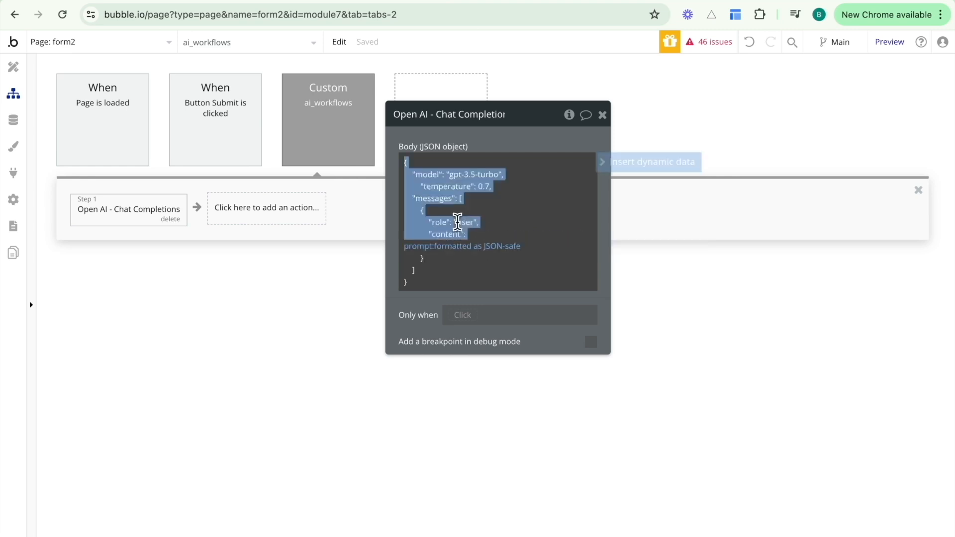
double_click(455, 222)
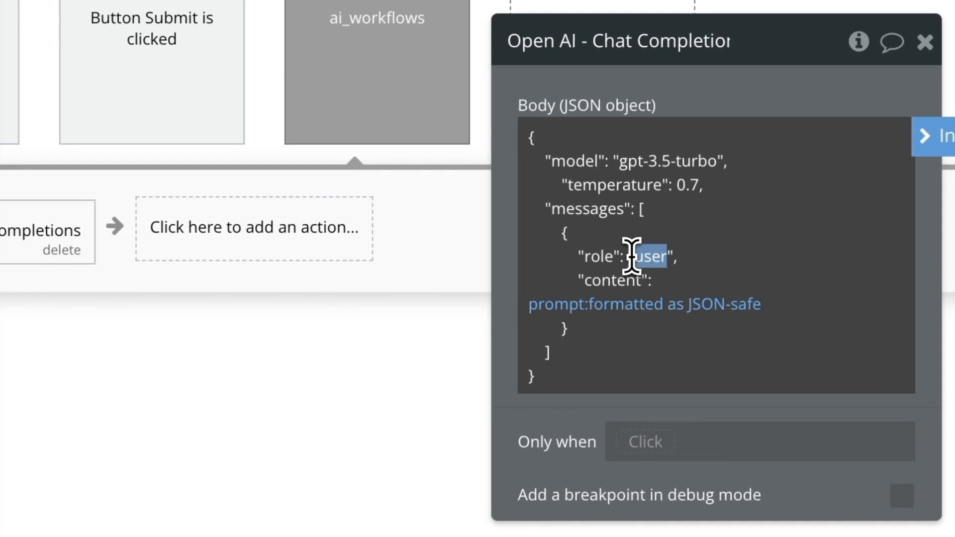
click(632, 255)
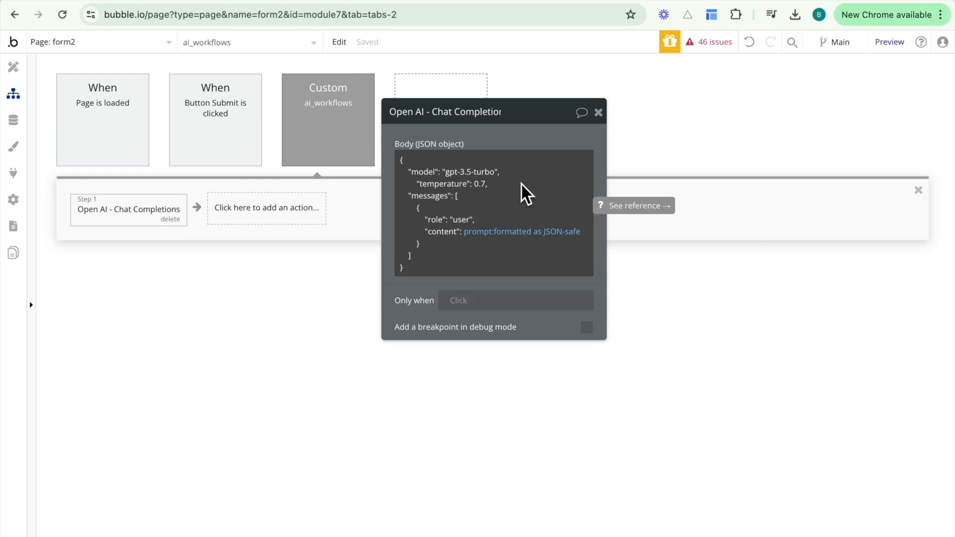
In the API Connector body, replace Hello! with a <prompt> parameter.
click(23, 182)
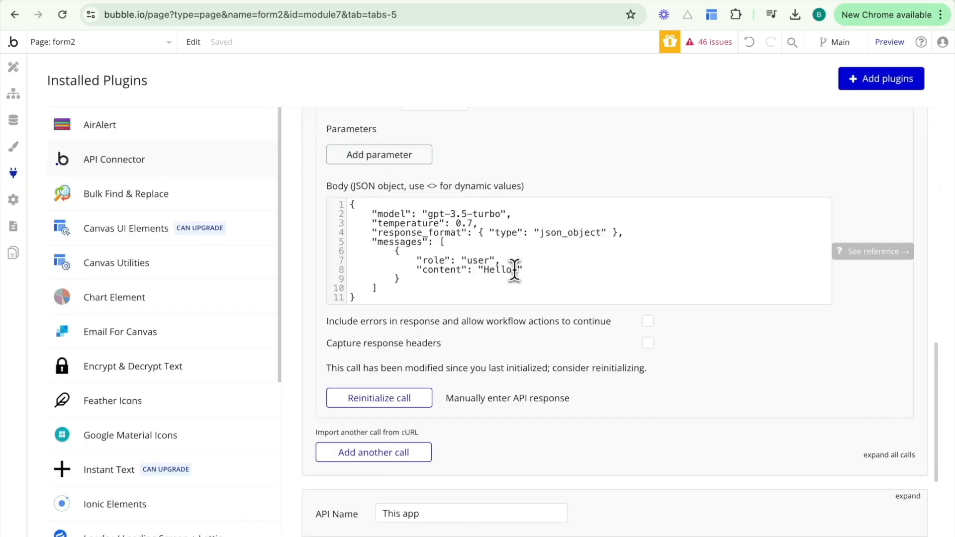
drag(517, 270, 481, 275)
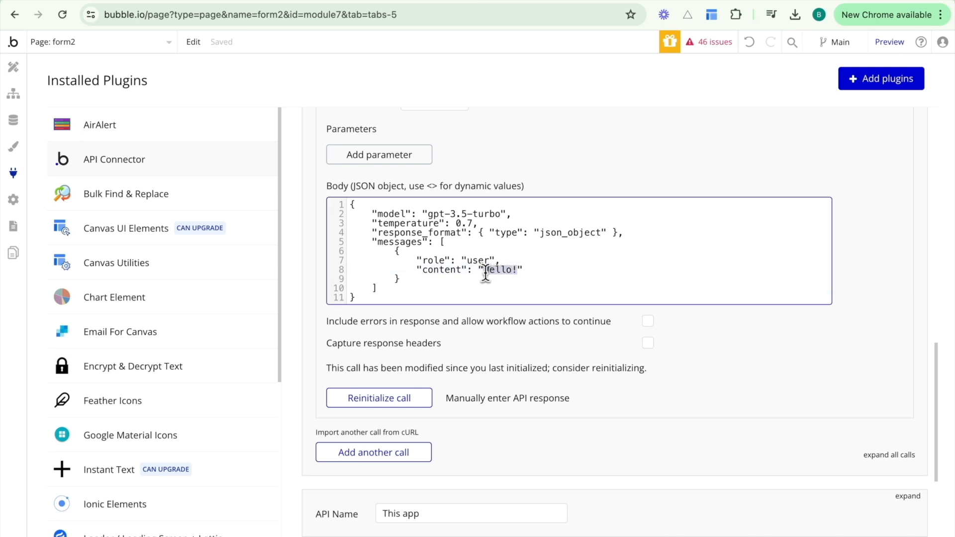
key(BackSpace)
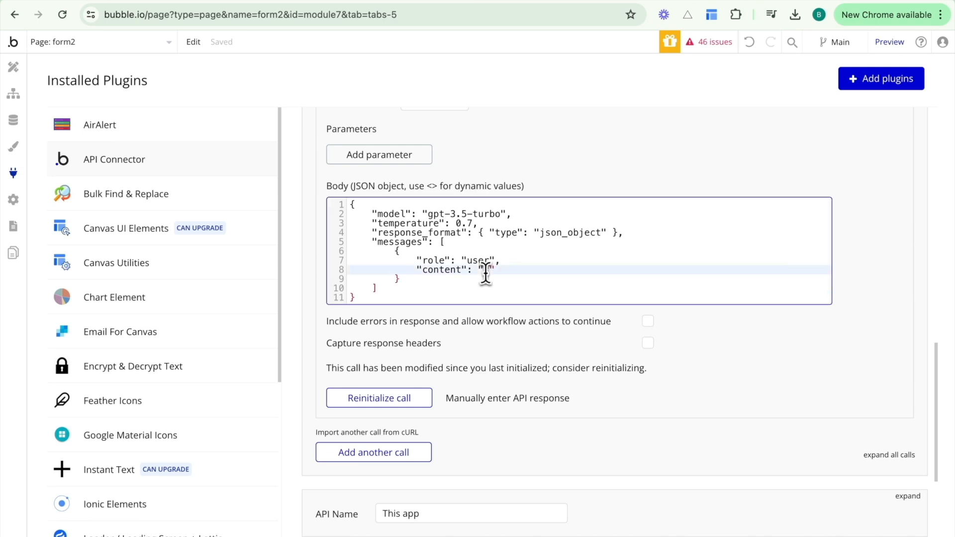
text(<conte)
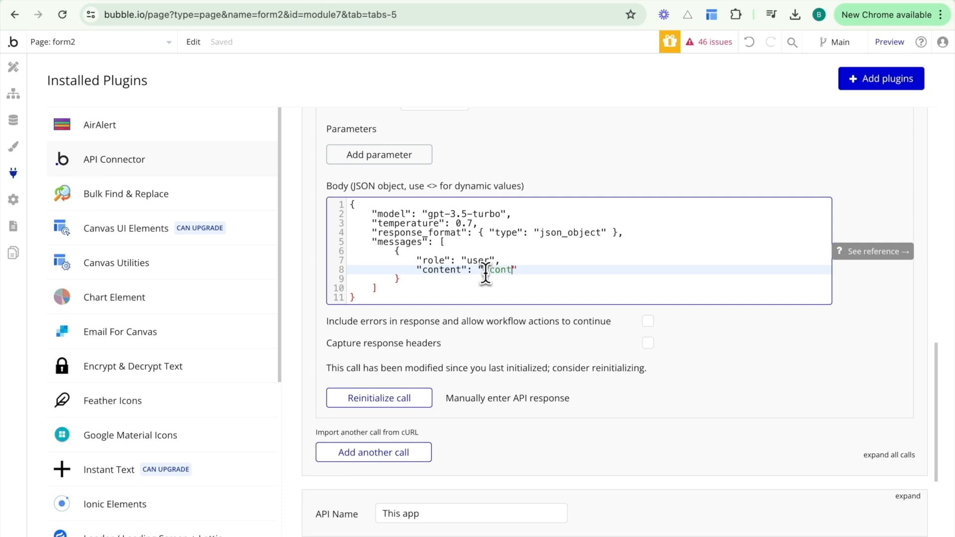
key(BackSpace)
key(BackSpace)
key(BackSpace)
text(prompt>)
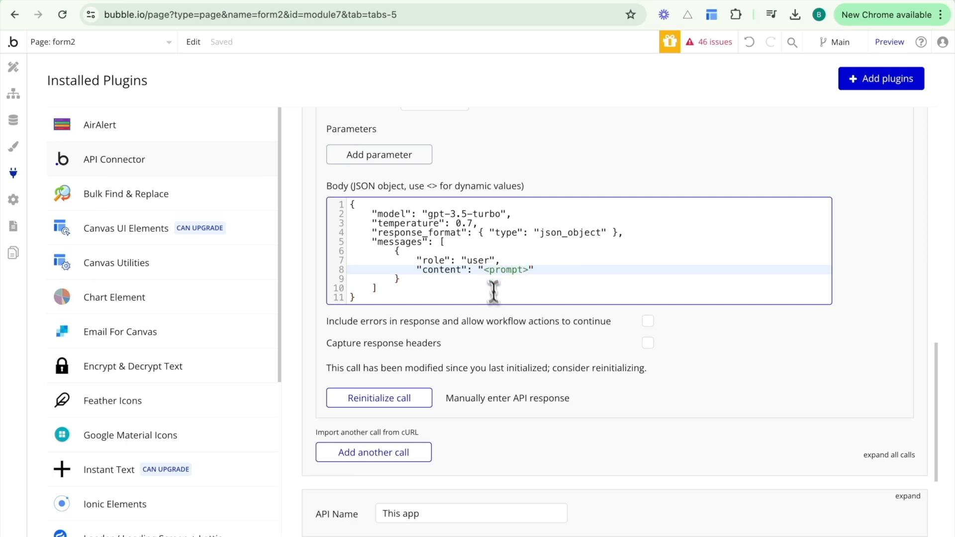
click(507, 321)
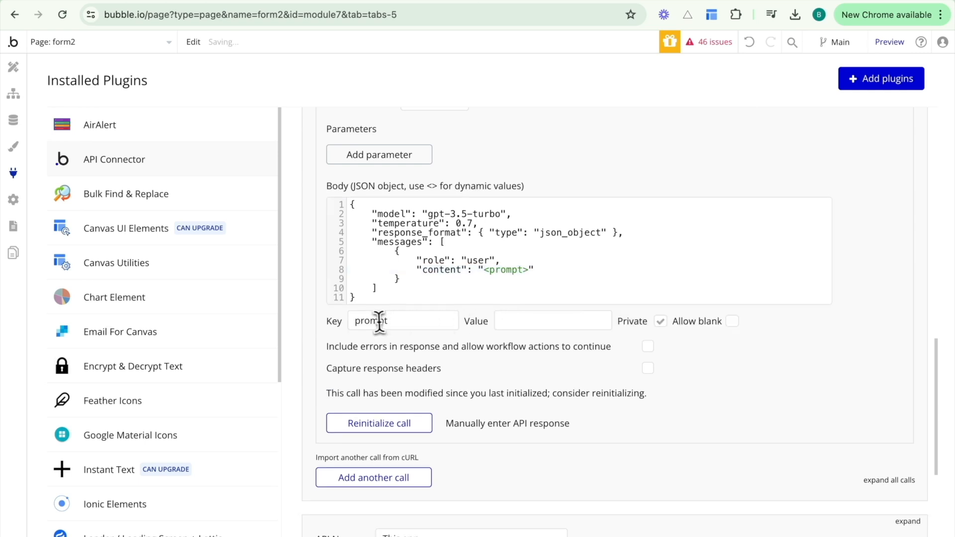
Make the prompt key non-private and remove the quotes around <prompt>.
click(500, 321)
click(660, 321)
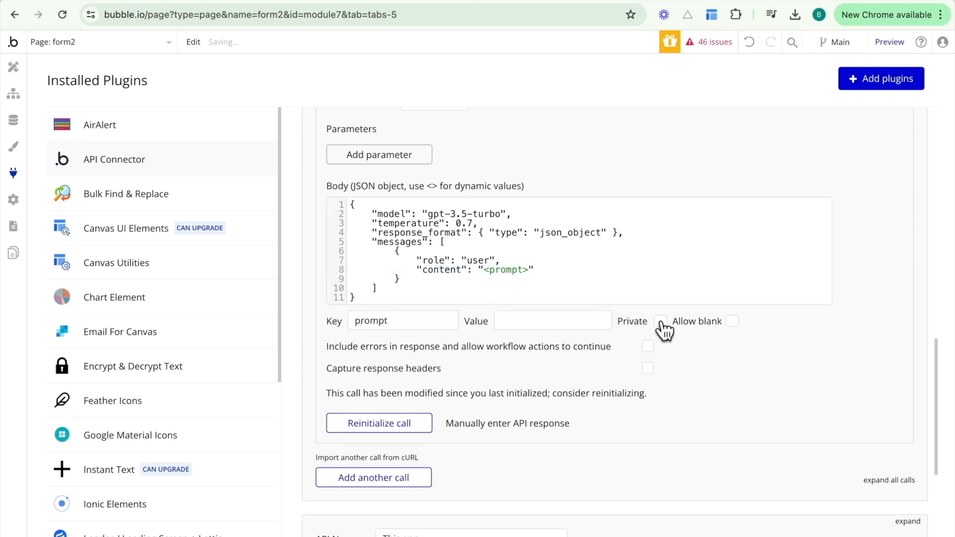
click(485, 271)
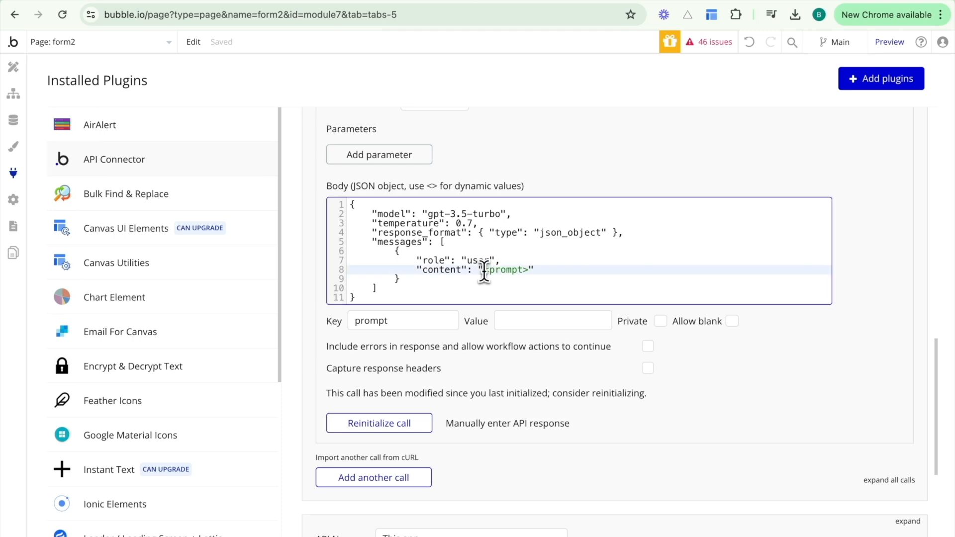
key(BackSpace)
click(548, 271)
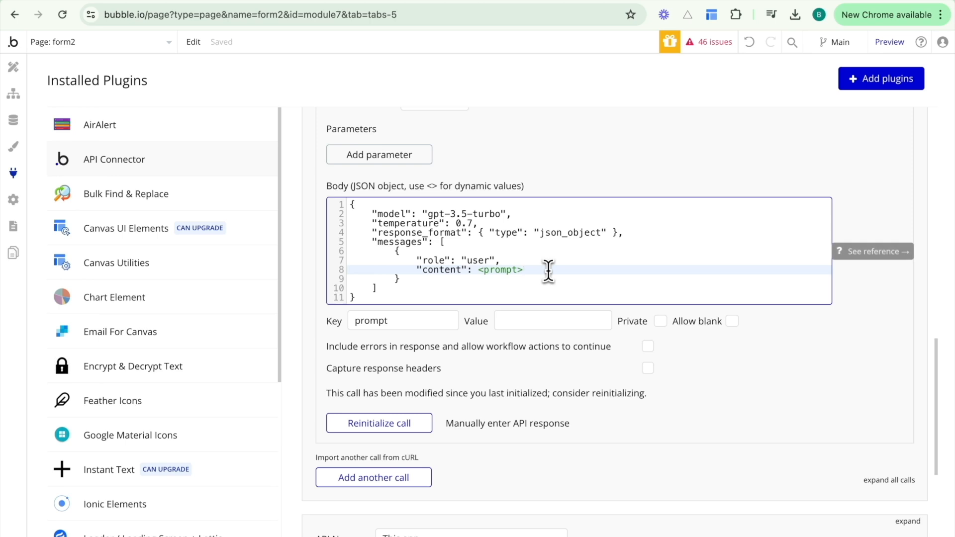
Set the Chat Completions (body) prompt field to dynamic data prompt:formatted as JSON-safe.
click(13, 97)
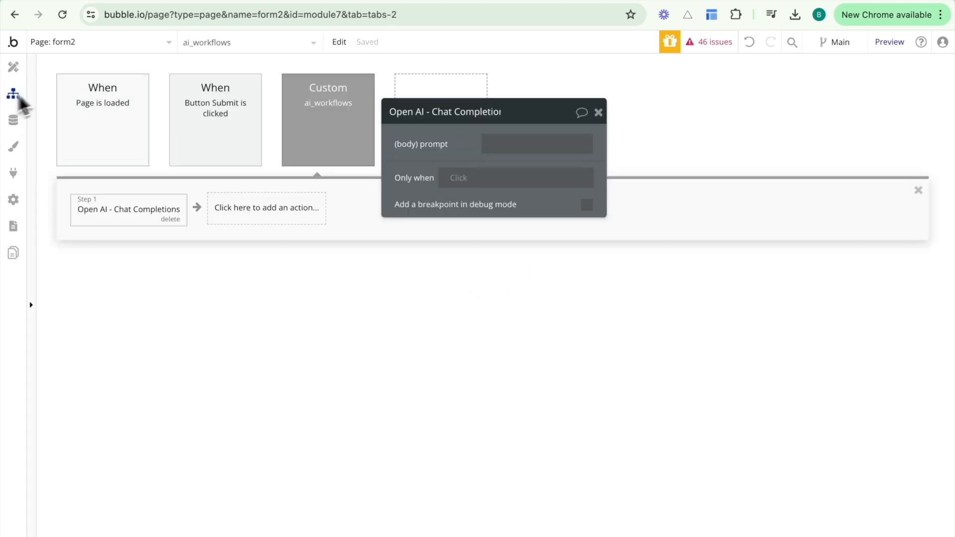
click(506, 145)
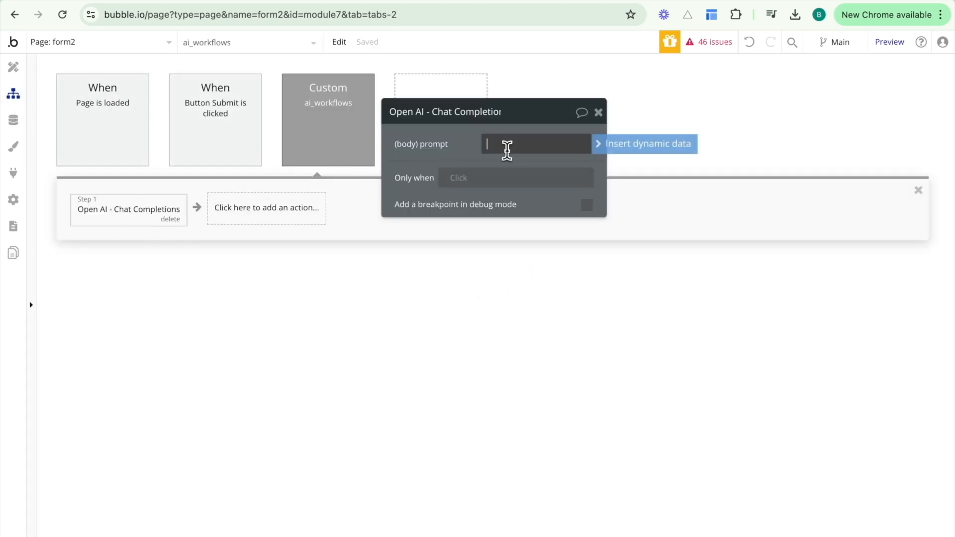
click(632, 150)
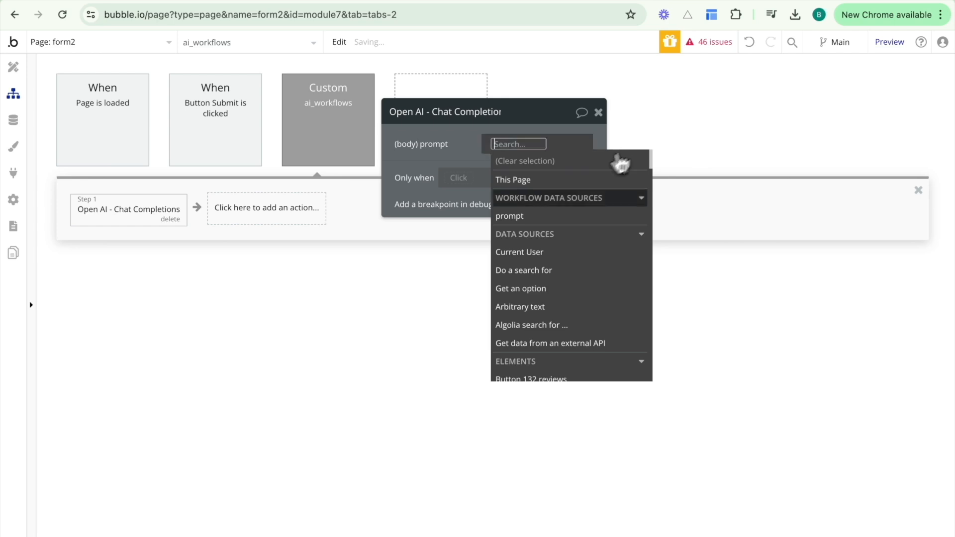
click(543, 222)
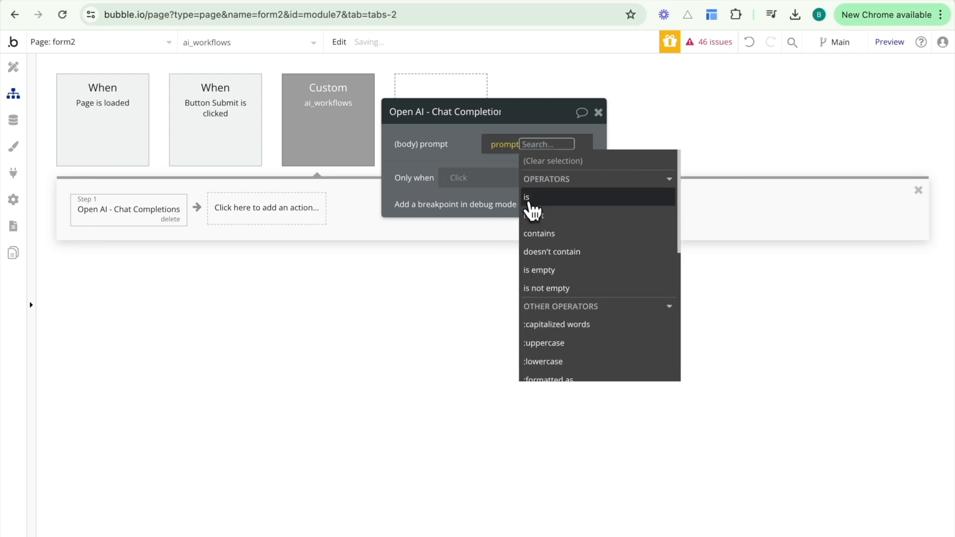
text(form)
click(542, 203)
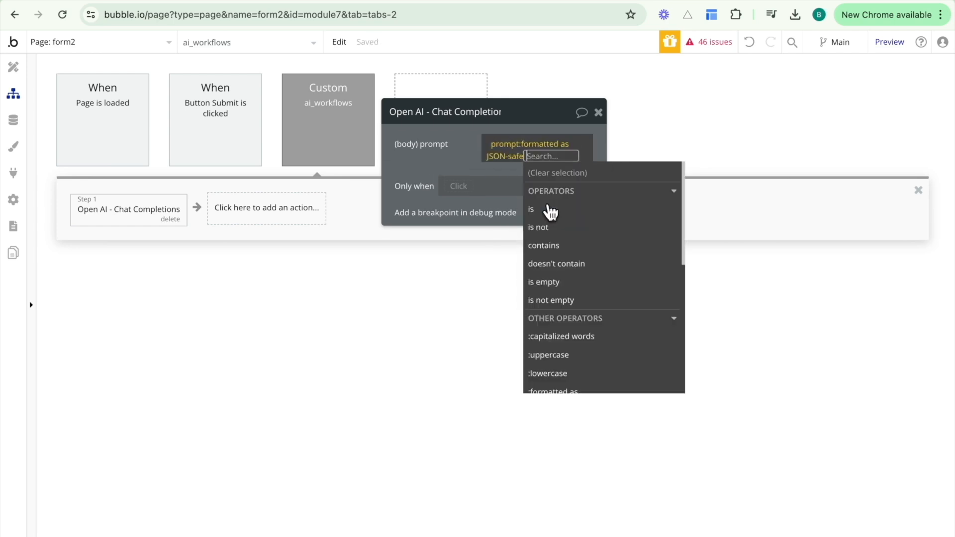
click(447, 167)
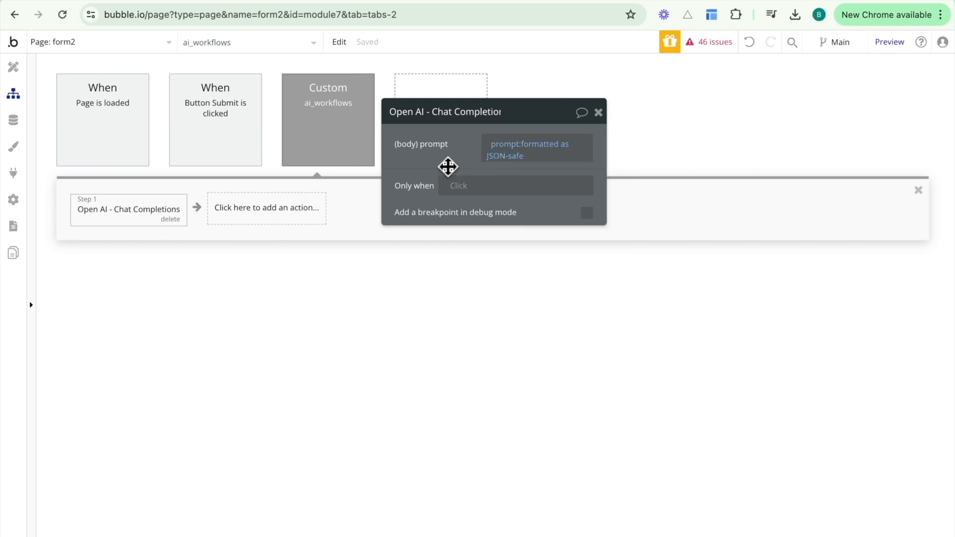
click(296, 211)
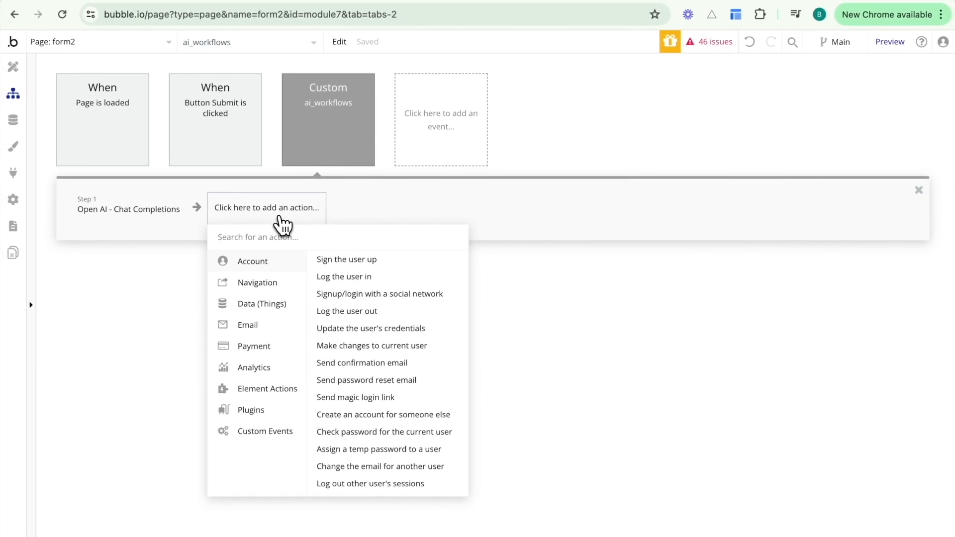
Add a Return data action as step 2 that outputs step 1's choices' message content.
text(return)
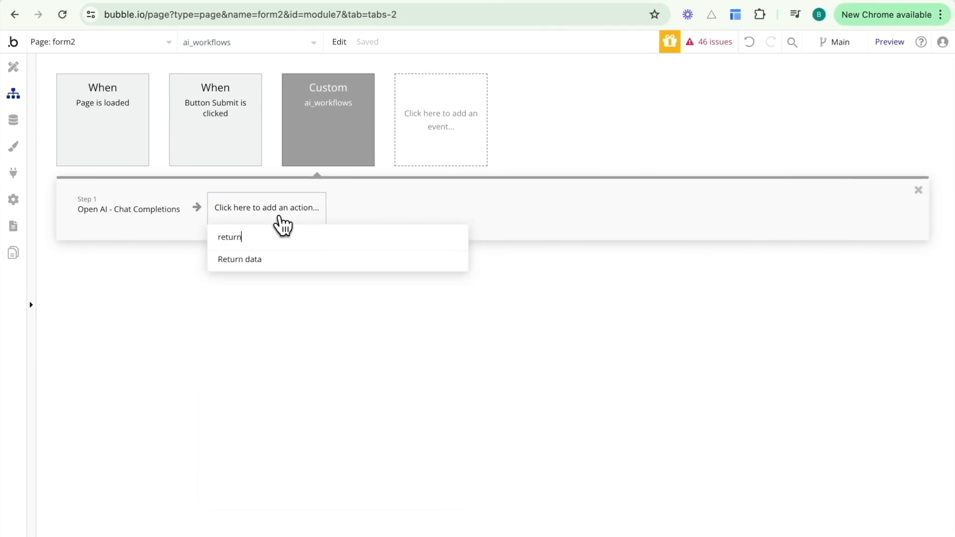
click(248, 261)
click(494, 146)
click(495, 146)
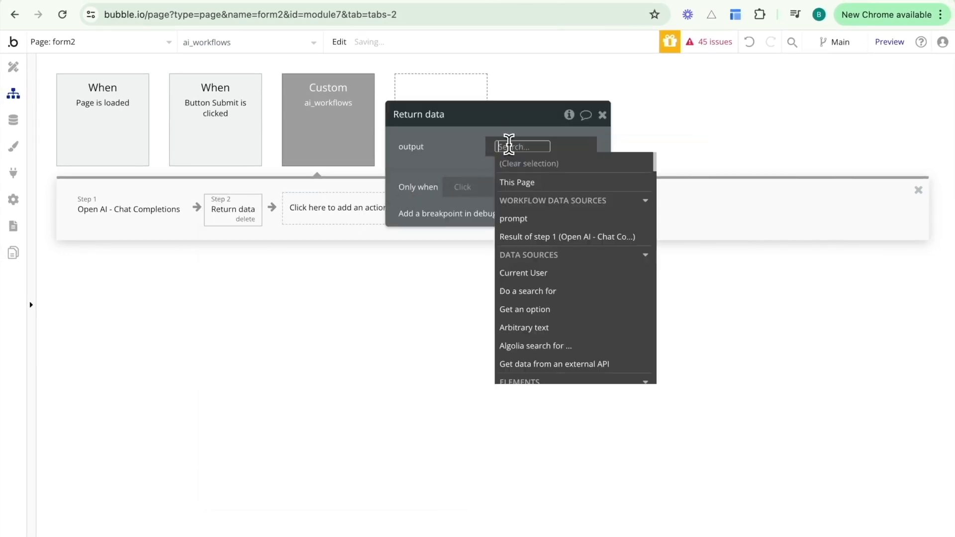
click(531, 237)
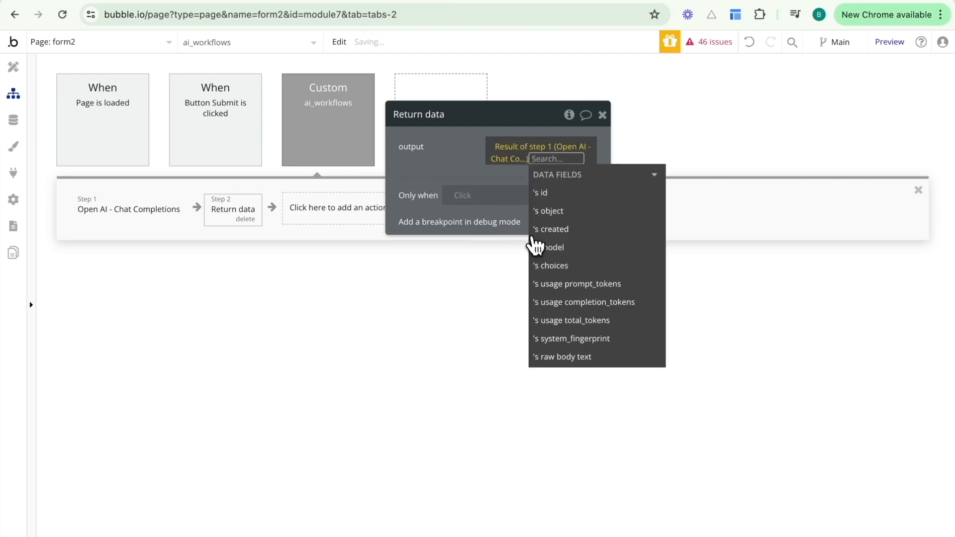
click(560, 261)
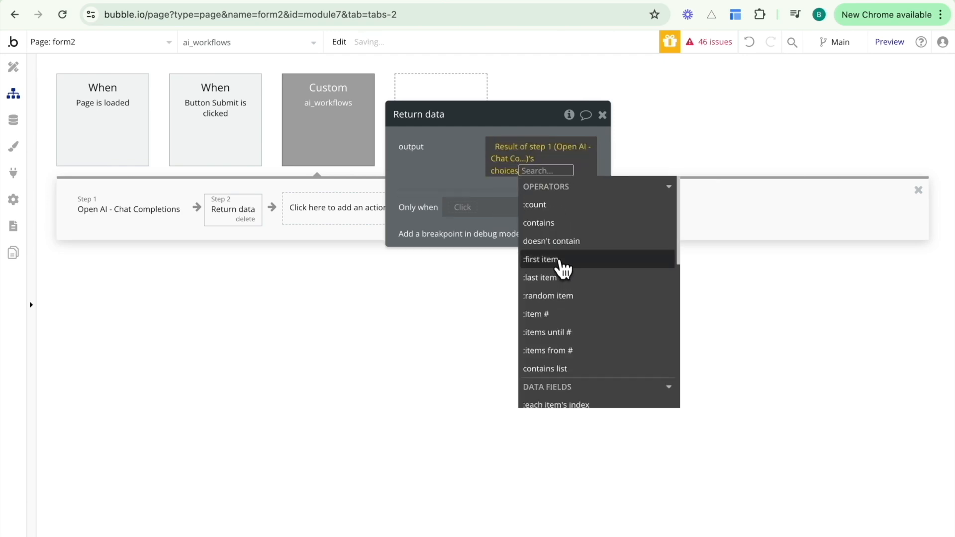
scroll(572, 397, down, 5)
click(577, 295)
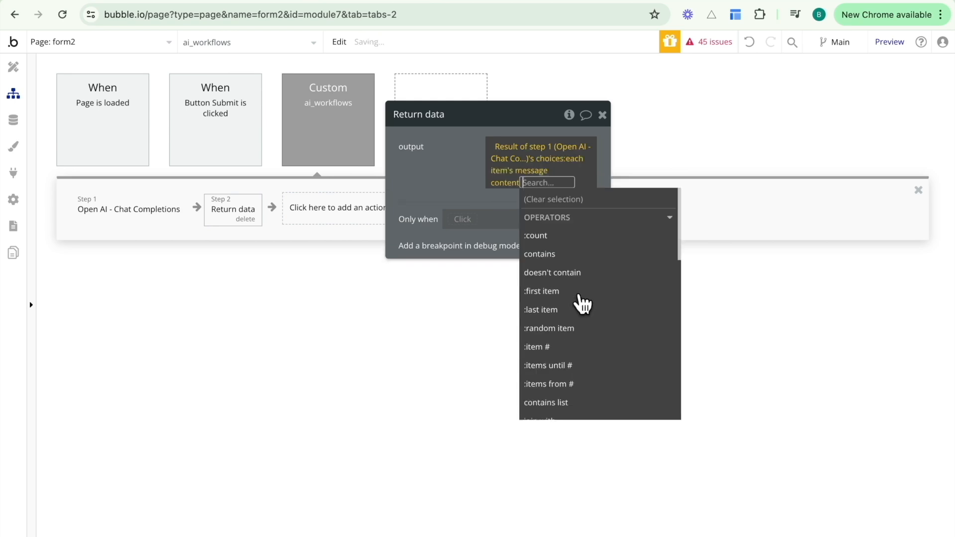
click(464, 185)
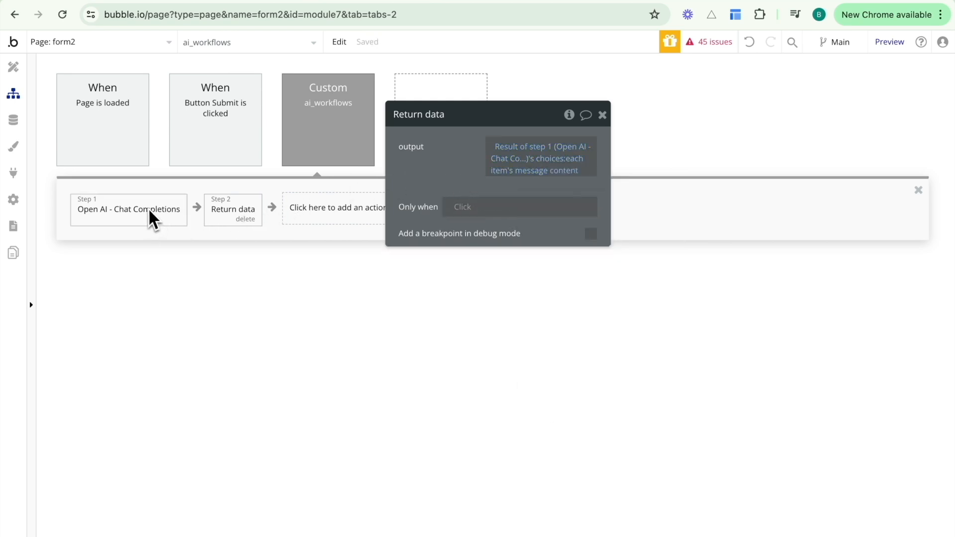
Move from the ai_workflows event to the still-empty Button Submit is clicked workflow.
click(320, 119)
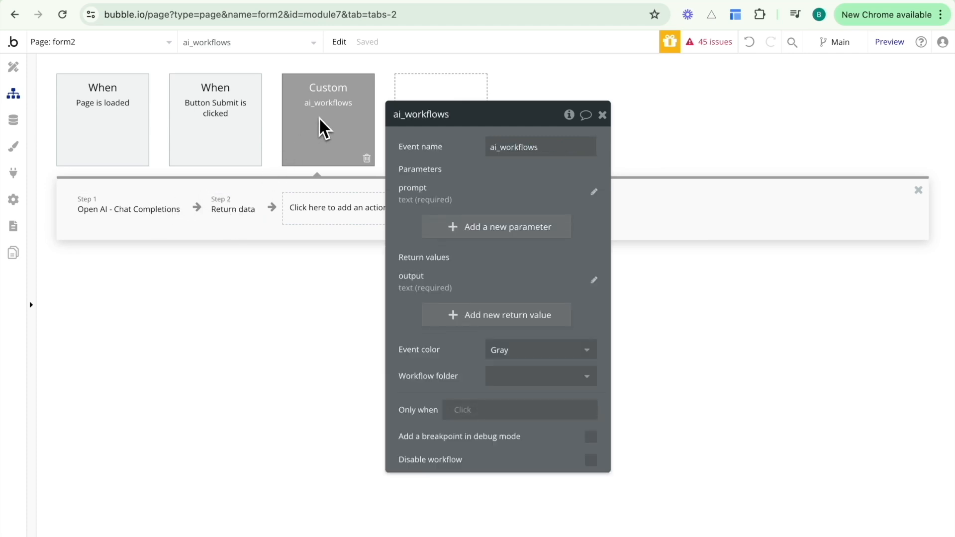
click(256, 130)
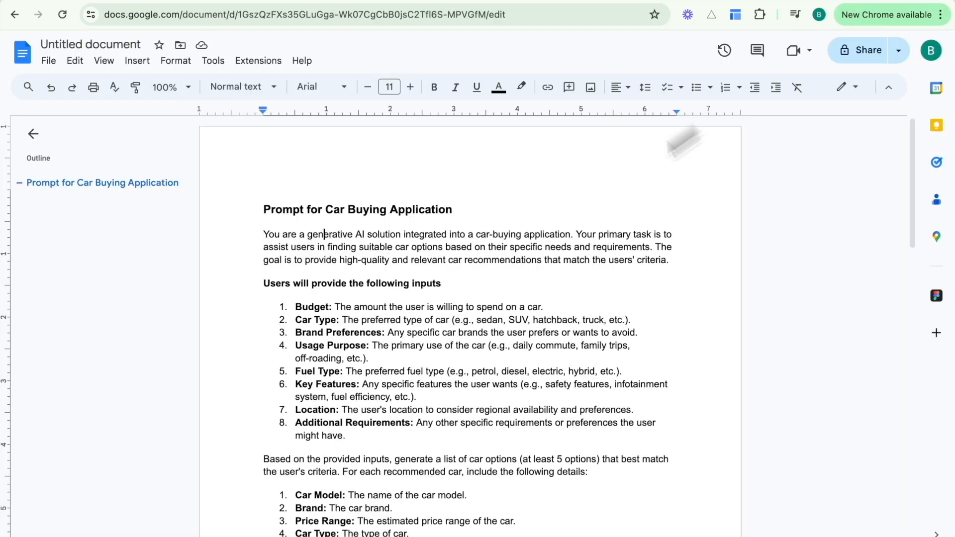
scroll(520, 392, down, 2)
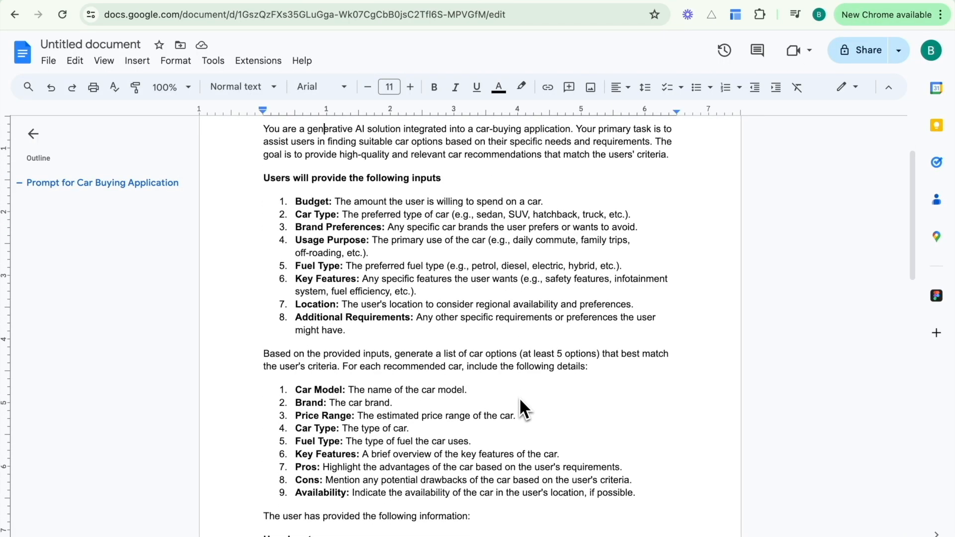
click(446, 1)
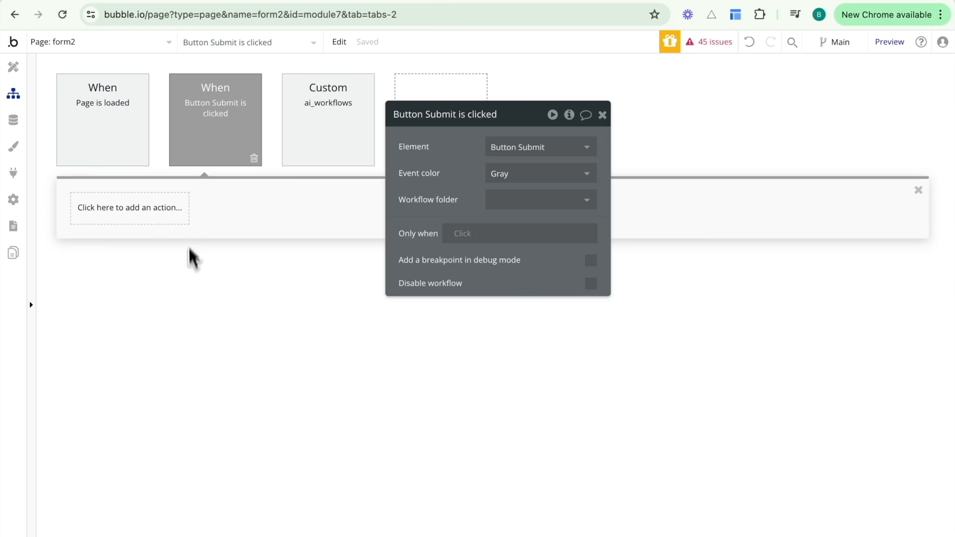
Check the ai_workflows steps, then add and delete a mistakenly chosen trigger action in the Submit workflow.
click(300, 119)
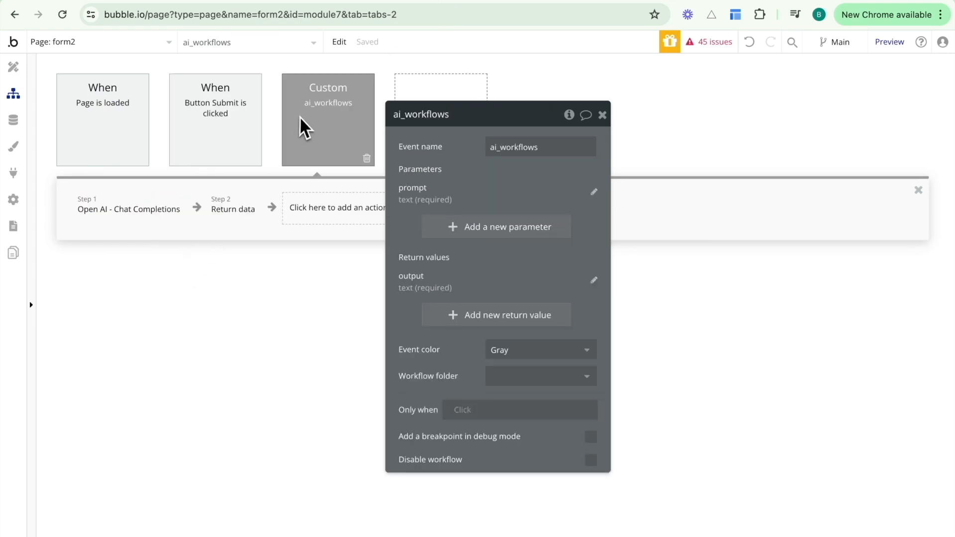
click(189, 138)
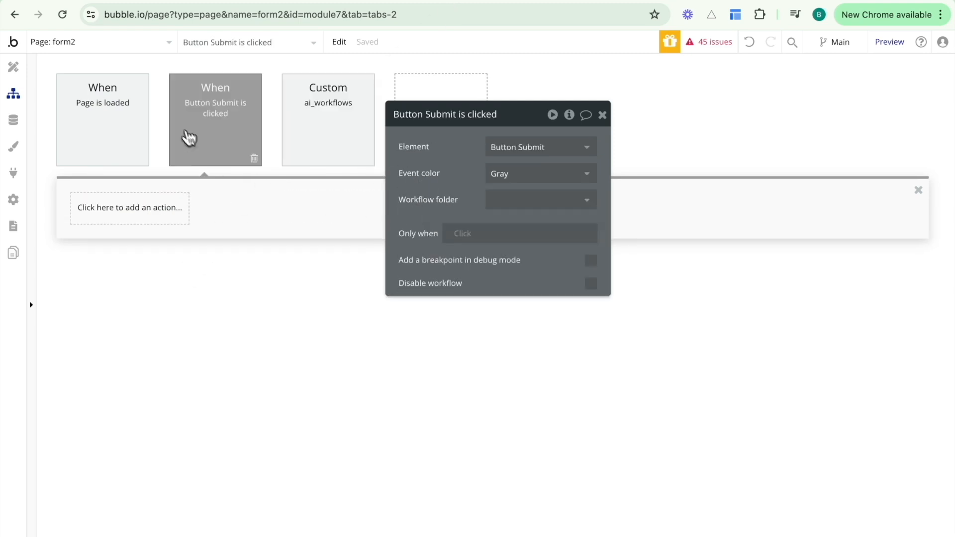
click(128, 221)
text(trg)
key(BackSpace)
text(igg)
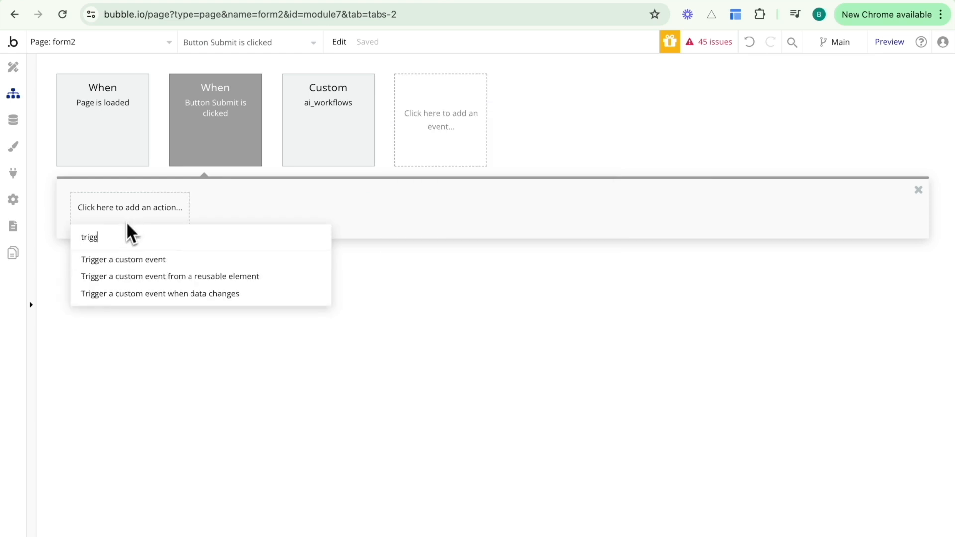
click(134, 276)
click(245, 219)
Add 'Trigger a custom event' for ai_workflows as step 1, leaving its prompt empty.
click(154, 211)
text(trigg)
click(149, 256)
click(500, 173)
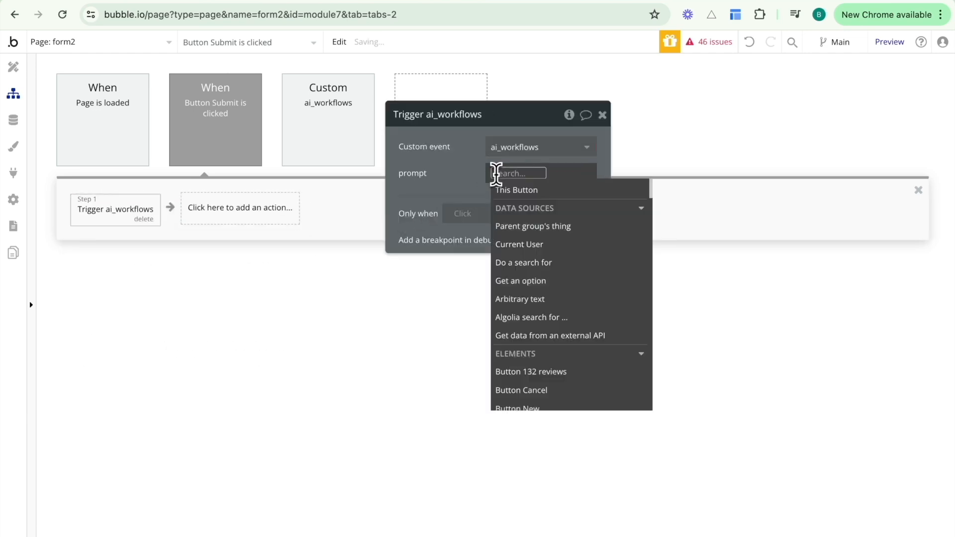
click(559, 178)
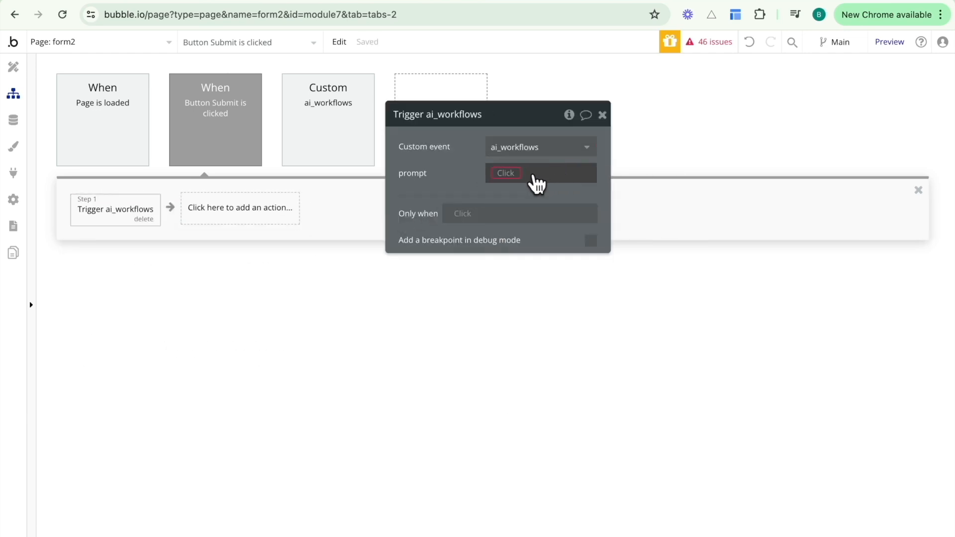
click(860, 0)
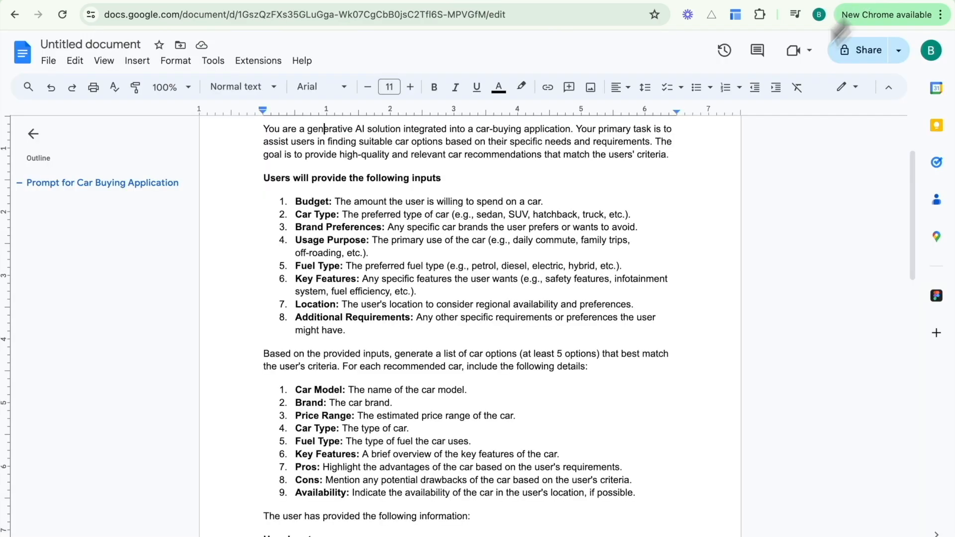
click(443, 3)
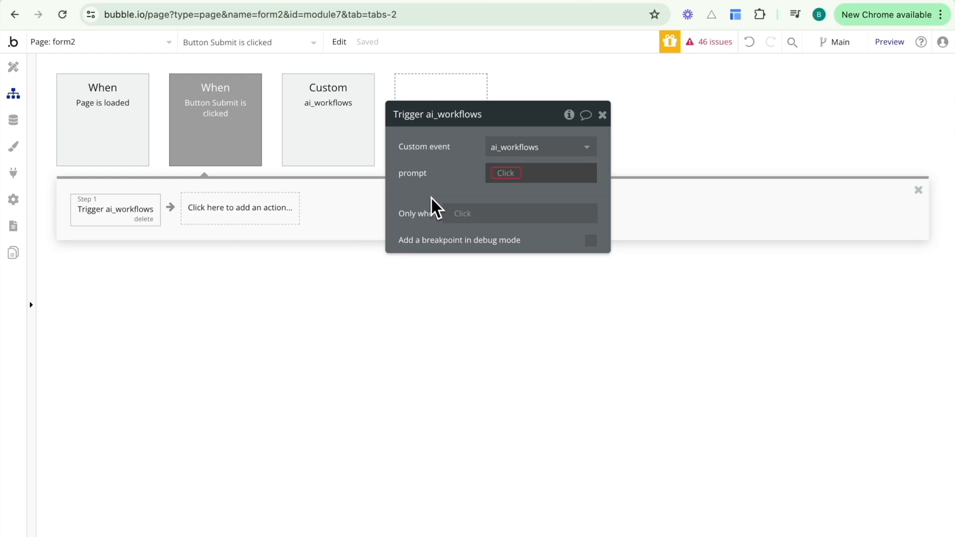
Inspect the Prompt data type's Prompt content field and its stored record in App data.
click(26, 130)
click(85, 95)
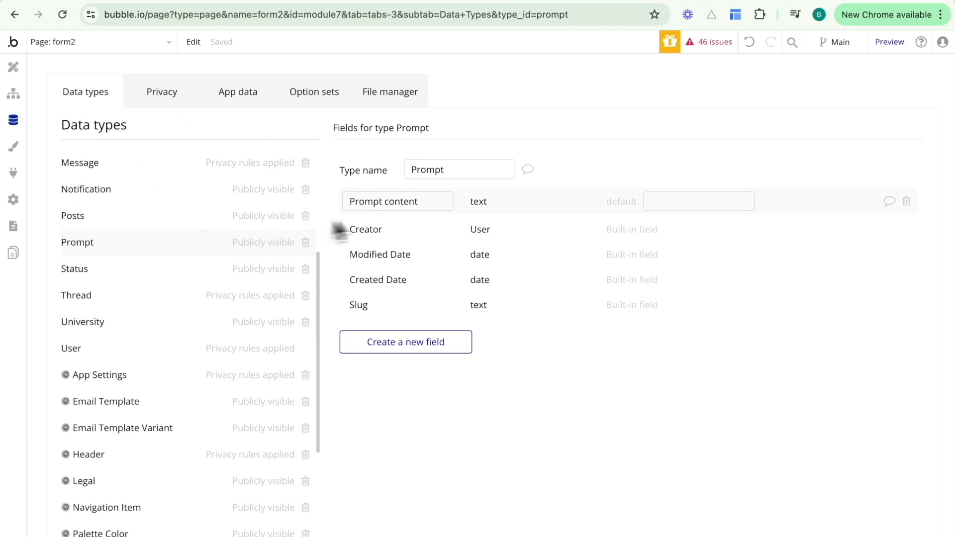
drag(418, 201, 326, 201)
click(426, 204)
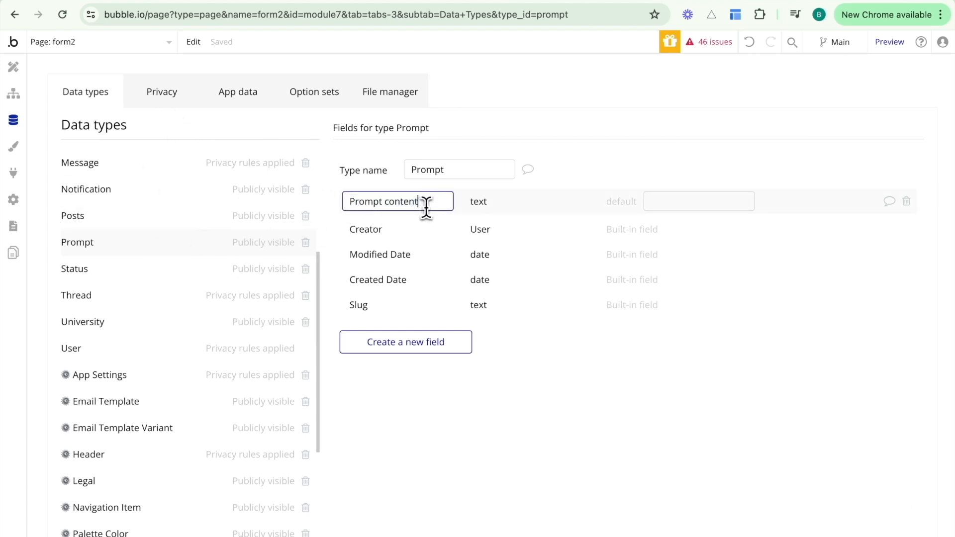
click(243, 91)
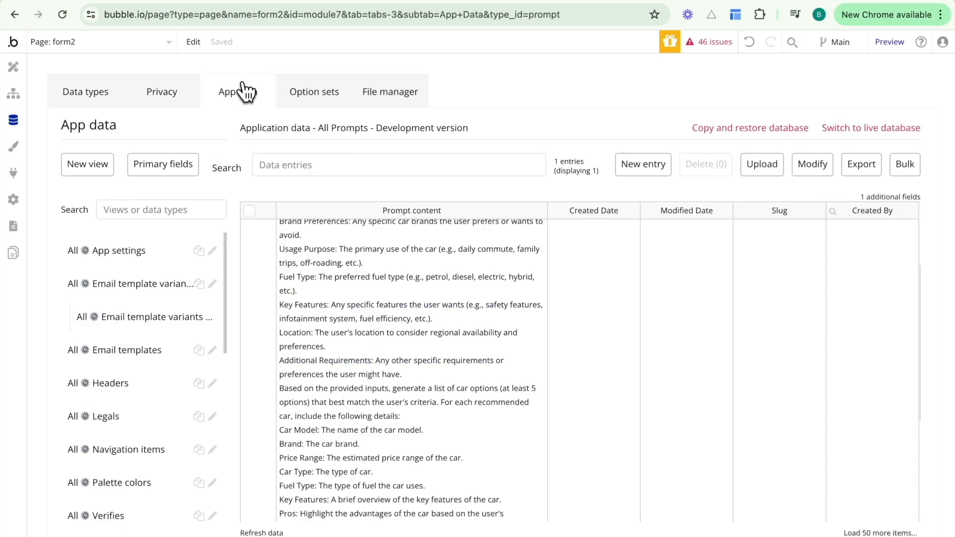
scroll(182, 382, down, 6)
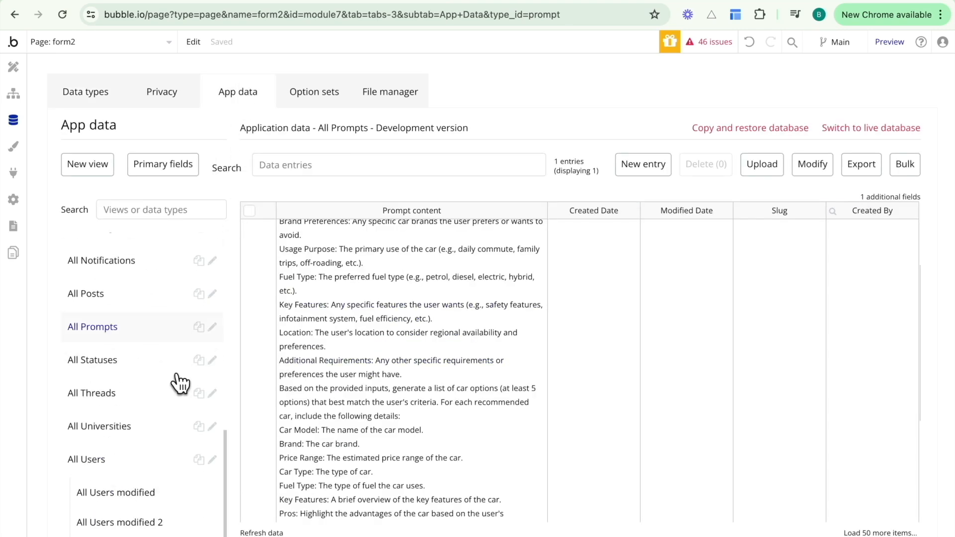
scroll(381, 328, up, 1)
scroll(383, 328, up, 5)
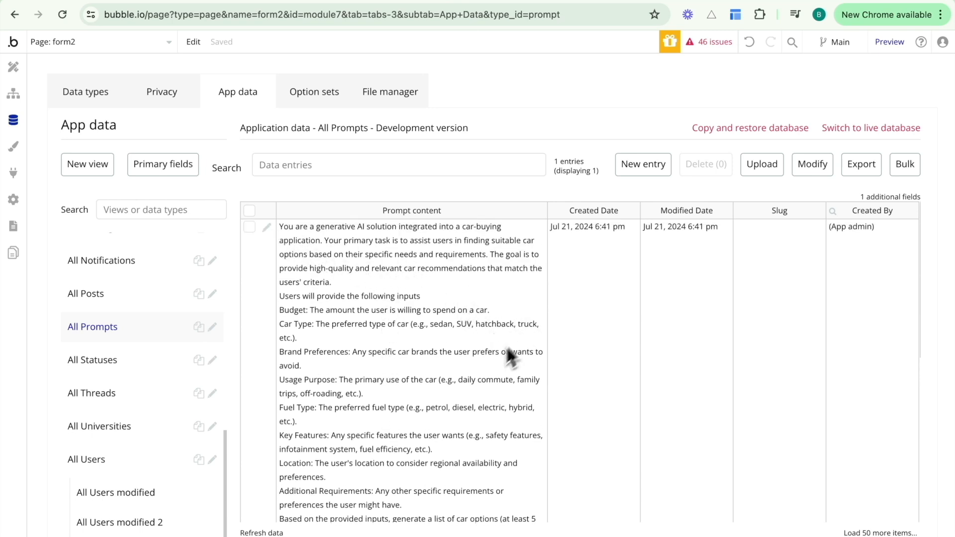
scroll(497, 357, down, 2)
scroll(483, 366, up, 2)
click(267, 227)
click(853, 233)
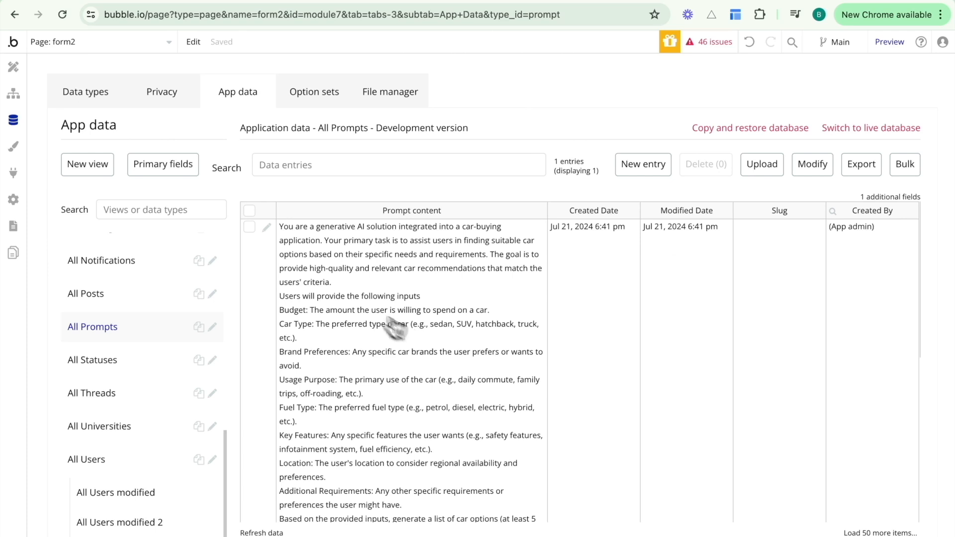
Set the ai_workflows prompt to Arbitrary text and paste in the car-buying prompt from the Google Doc.
click(13, 93)
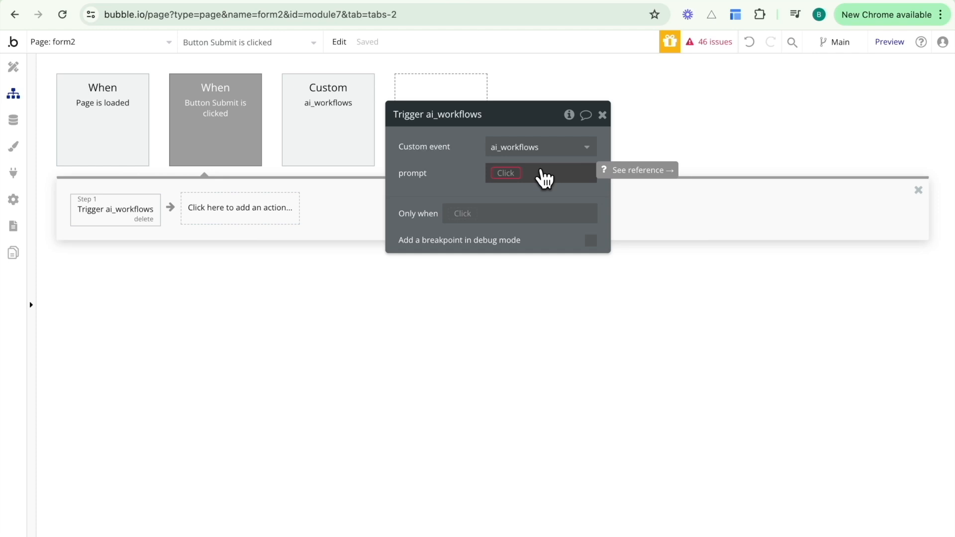
click(507, 175)
text(arbit)
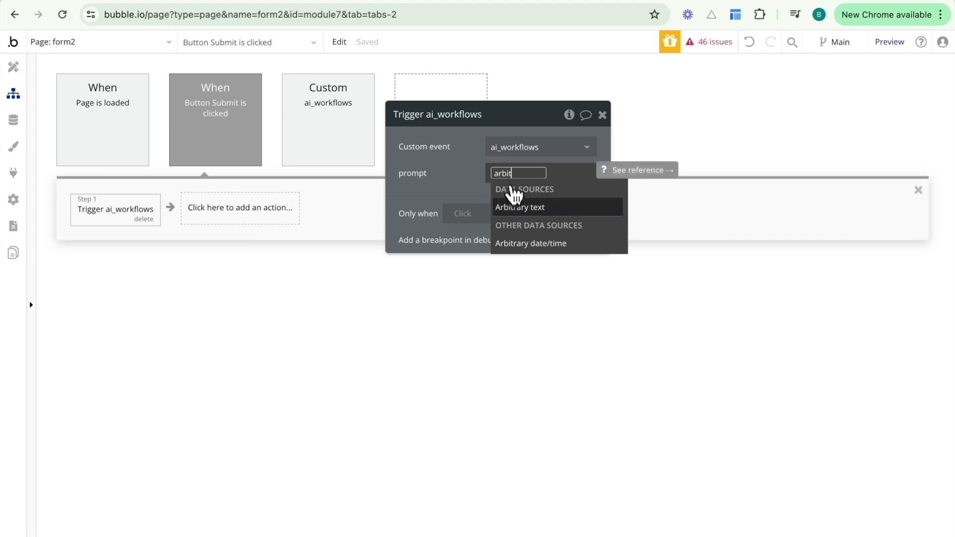
click(518, 206)
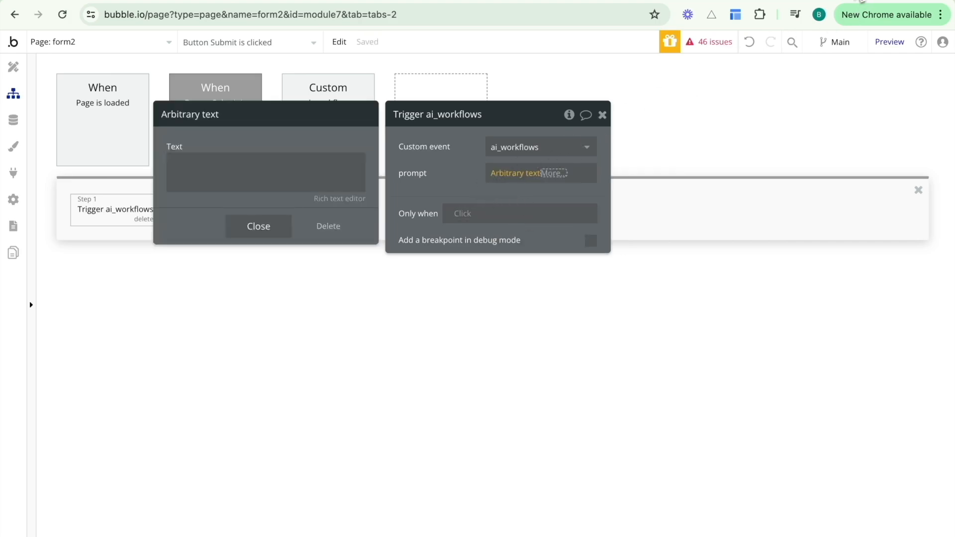
click(861, 1)
scroll(308, 199, up, 1)
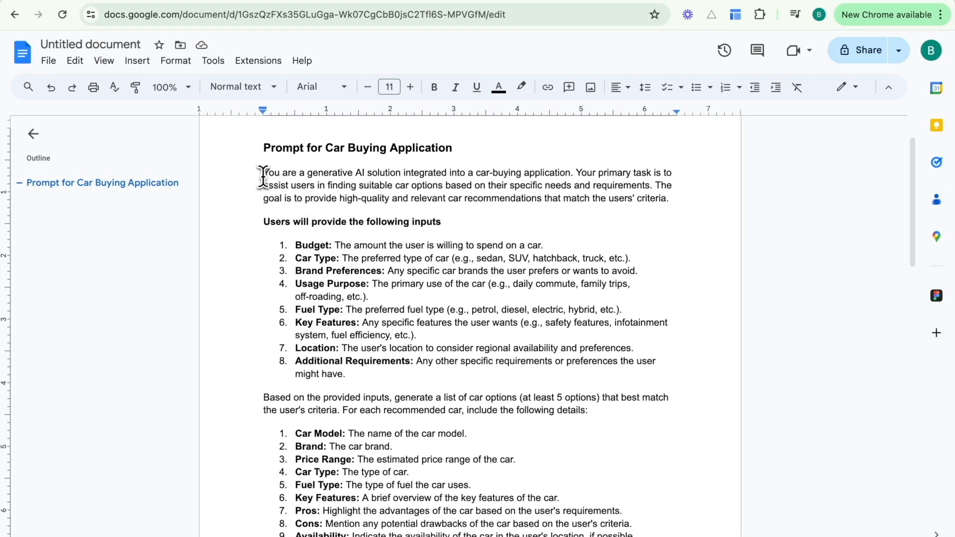
click(263, 177)
key(shift+super+Down)
click(348, 178)
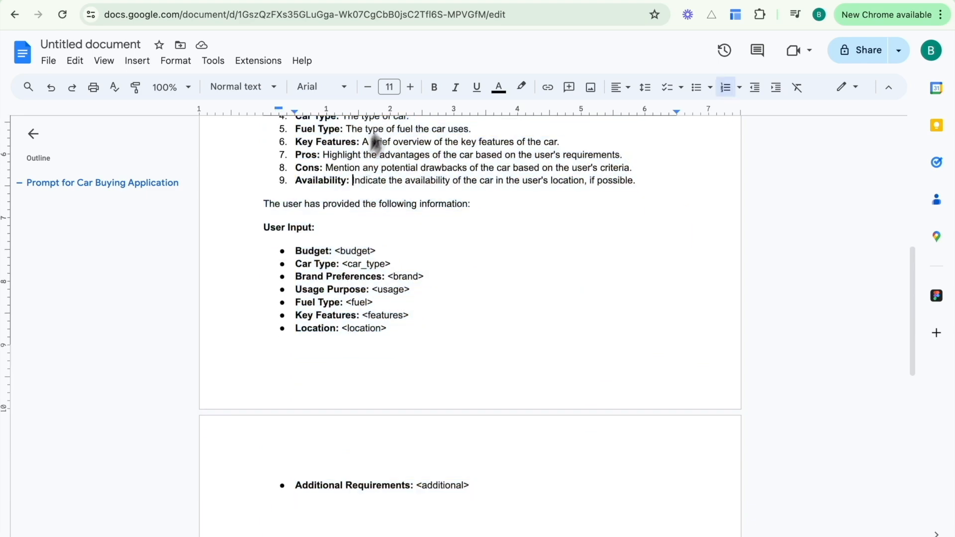
click(444, 3)
key(super+v)
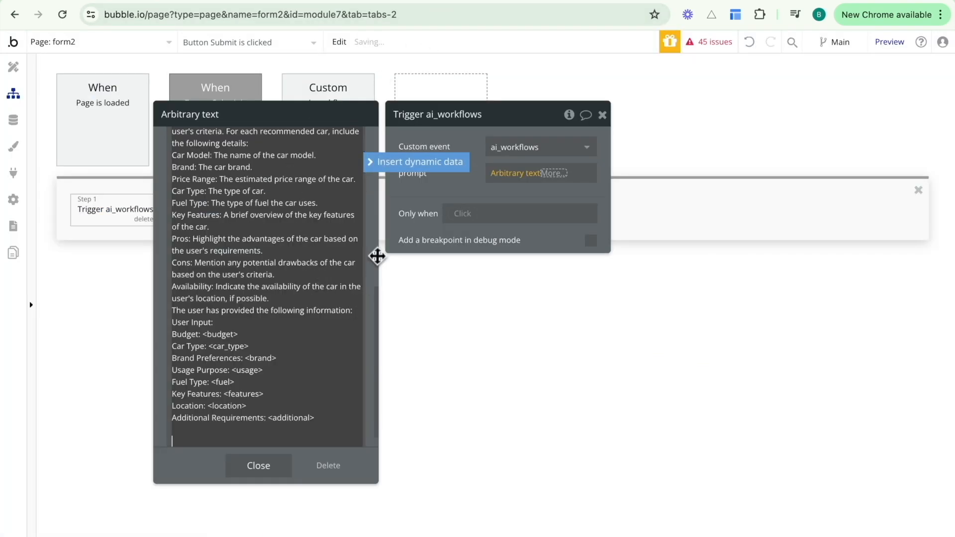
Review the pasted prompt's Fuel Type line, then use Clear expression so the trigger's prompt is empty.
click(263, 462)
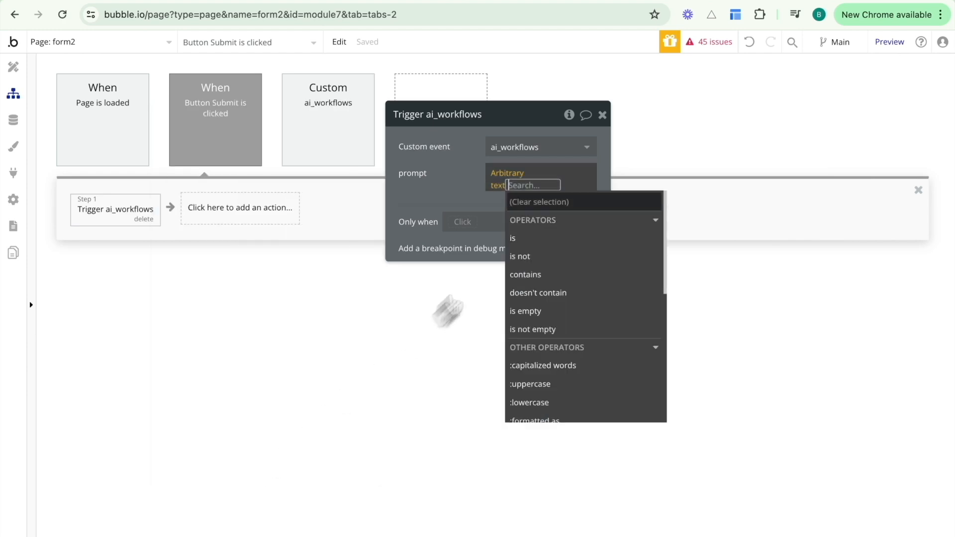
click(490, 187)
click(507, 189)
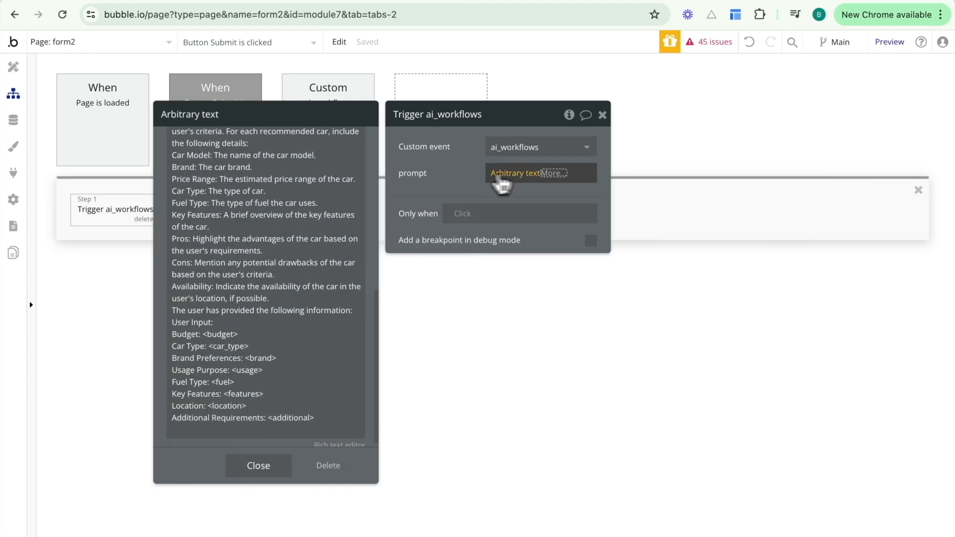
scroll(292, 241, up, 5)
scroll(292, 244, up, 3)
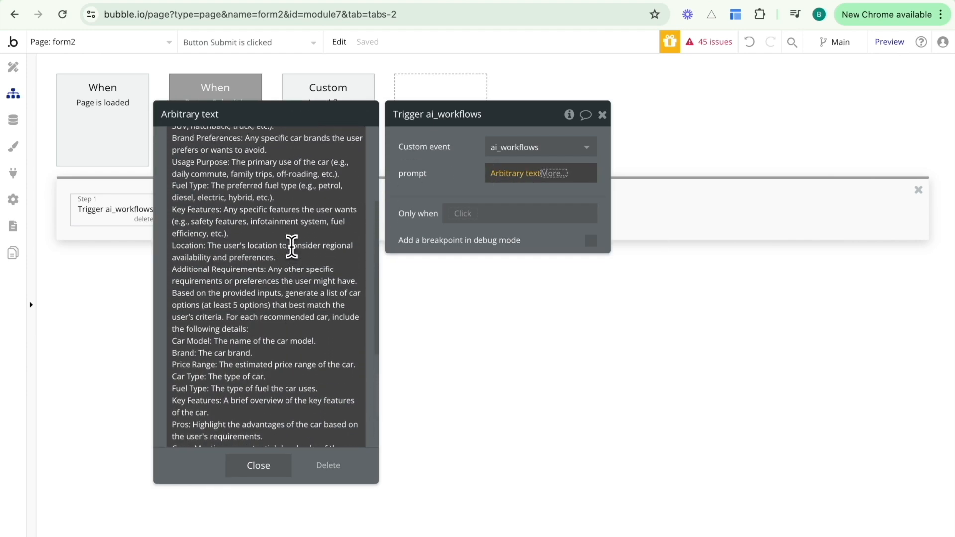
click(211, 187)
click(285, 195)
click(358, 186)
drag(330, 186, 219, 187)
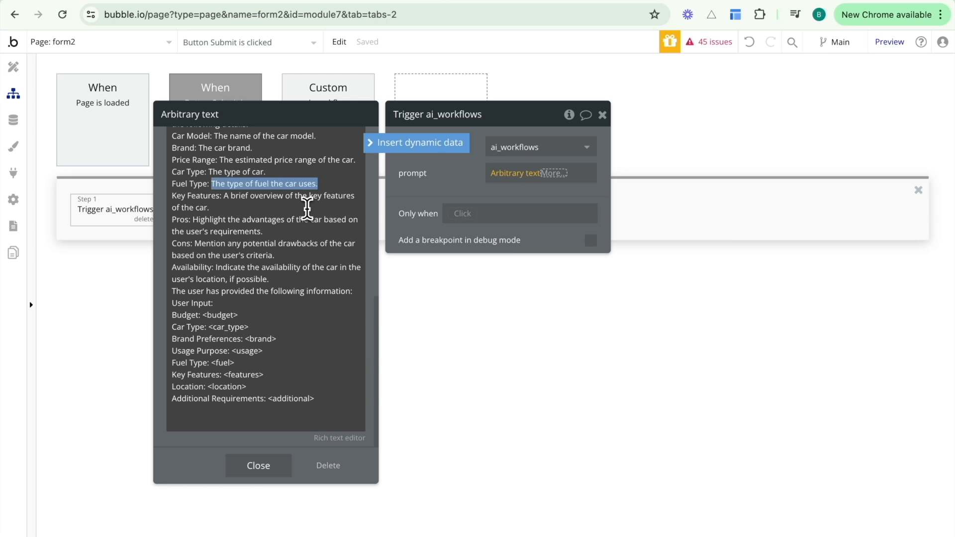
click(454, 187)
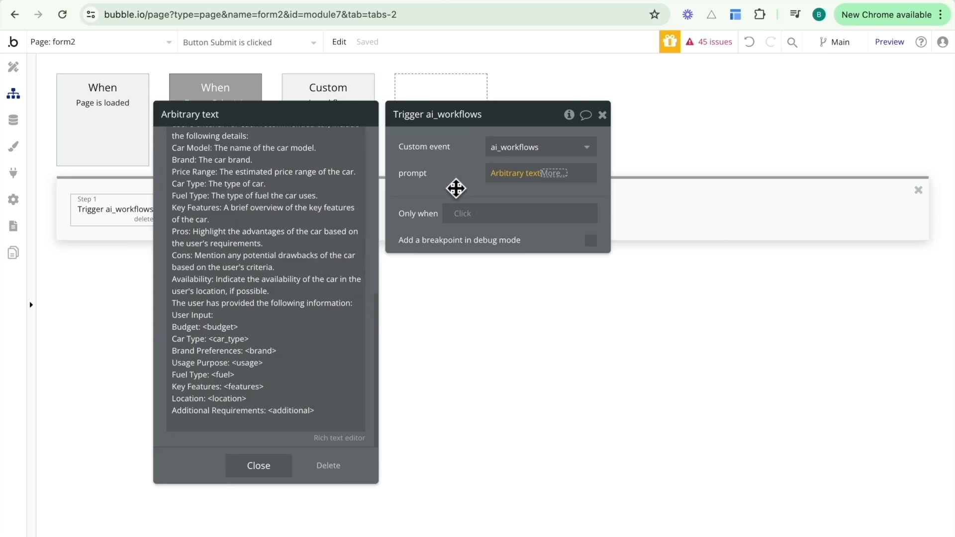
right_click(517, 175)
click(614, 173)
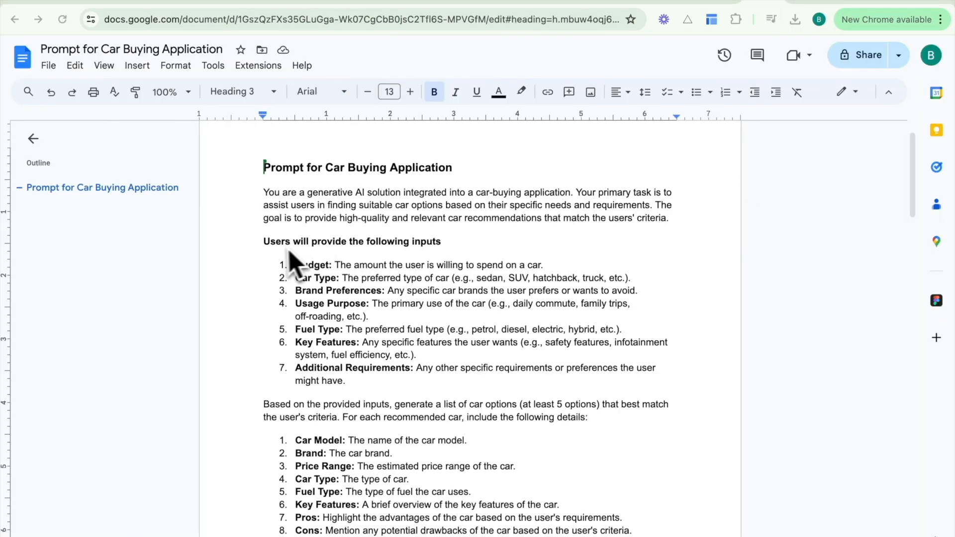
Review the prompt's 8-item details list and User Input placeholders like <budget>, then go back to Bubble.
drag(262, 242, 471, 384)
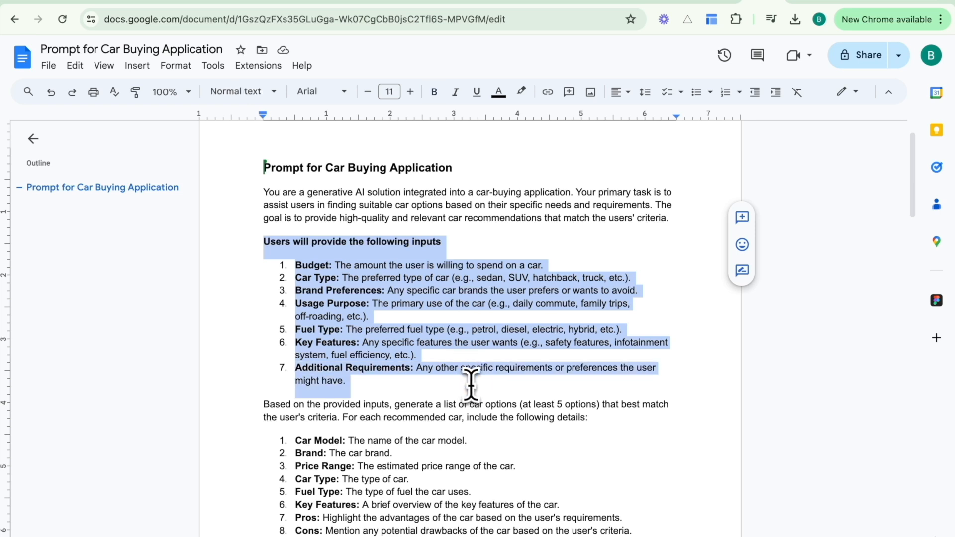
scroll(470, 384, down, 4)
click(262, 212)
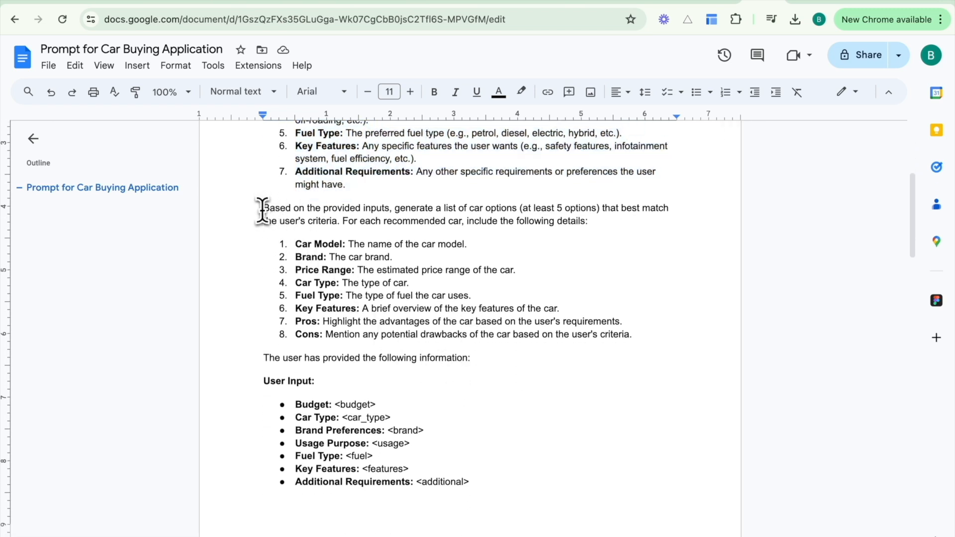
drag(261, 210, 635, 333)
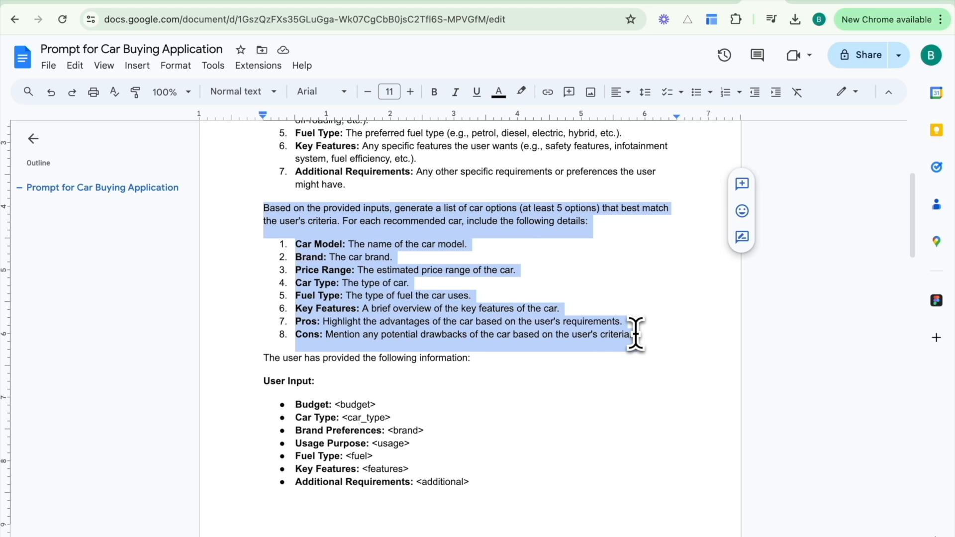
scroll(635, 332, down, 2)
click(512, 300)
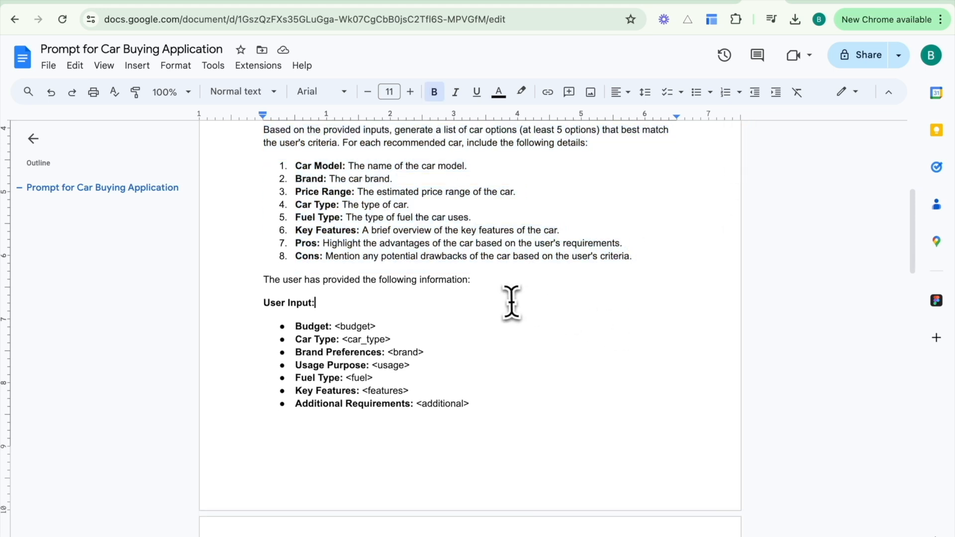
scroll(512, 301, down, 1)
drag(259, 260, 491, 357)
click(426, 322)
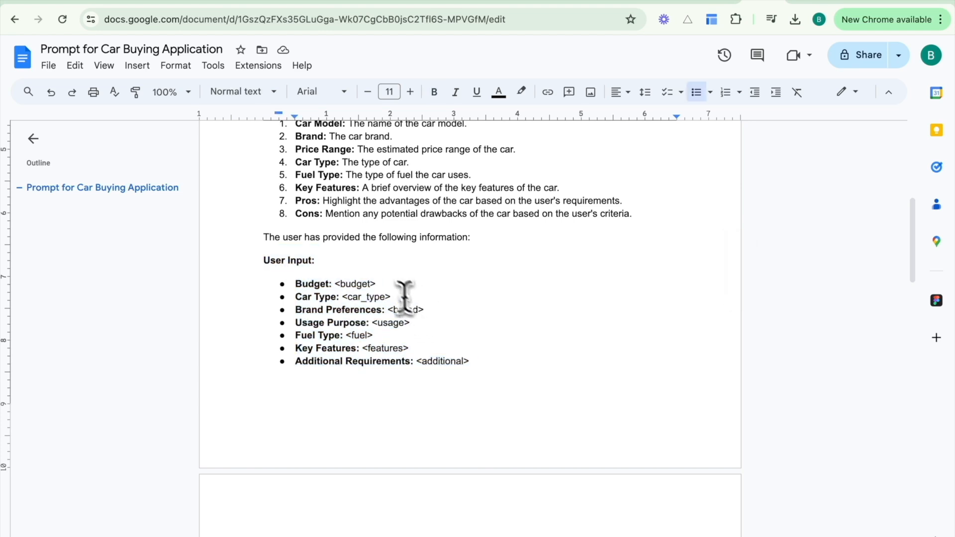
drag(381, 283, 425, 285)
click(434, 287)
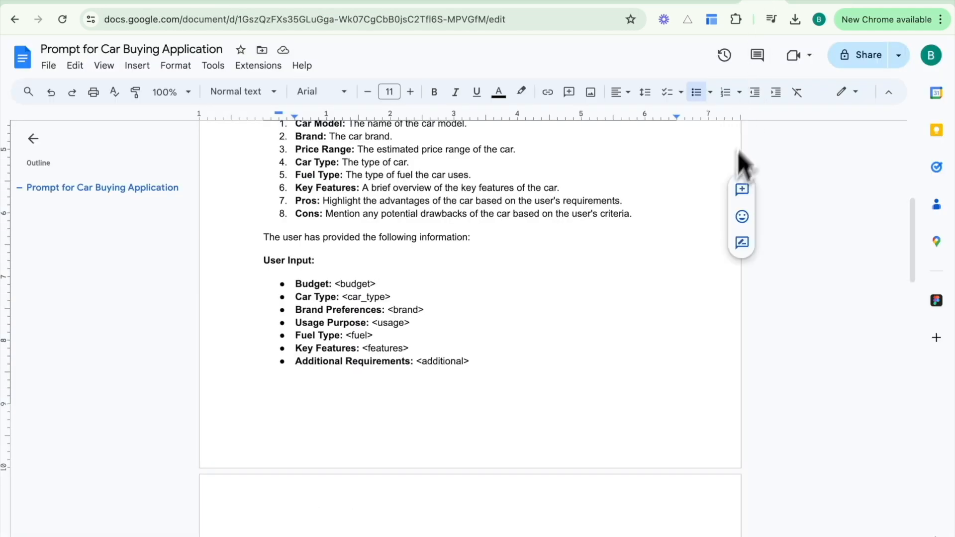
click(852, 2)
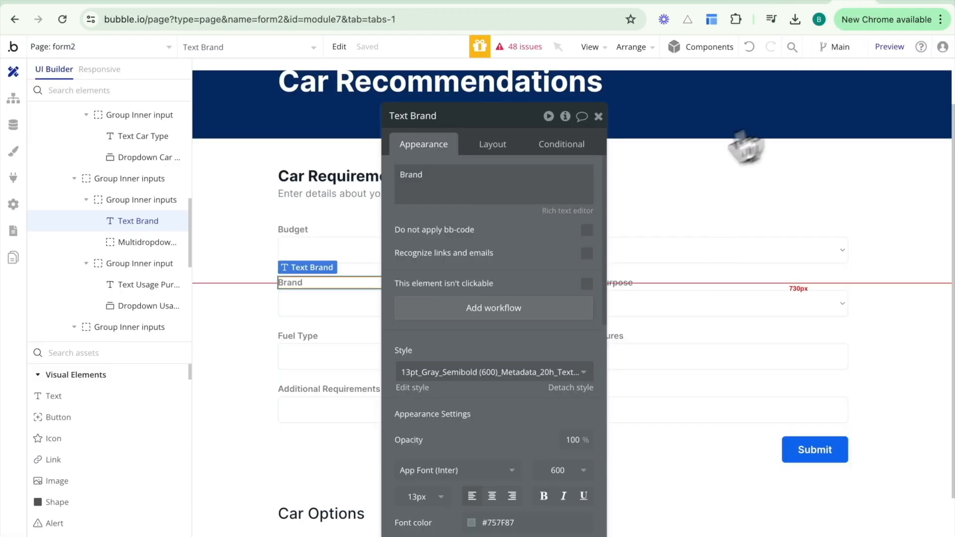
click(600, 117)
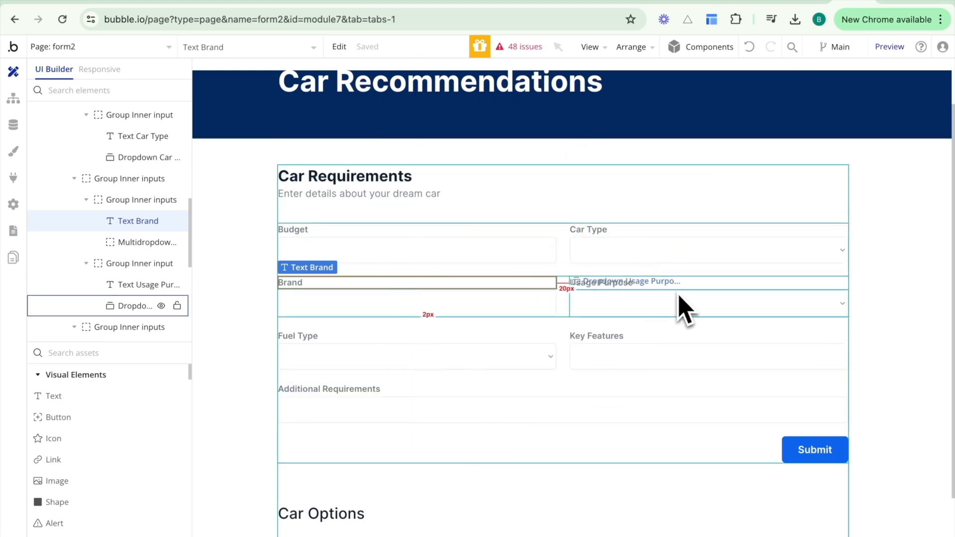
scroll(679, 303, up, 1)
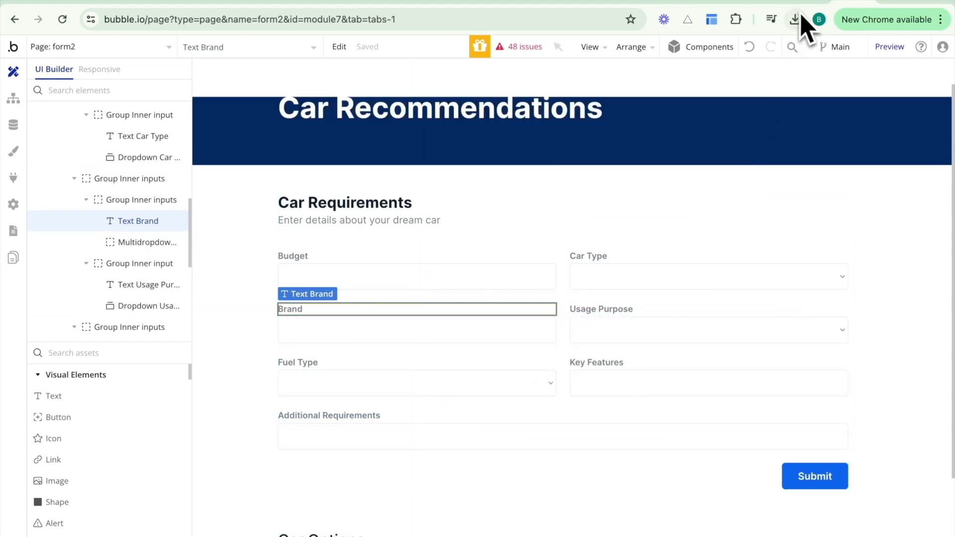
click(764, 2)
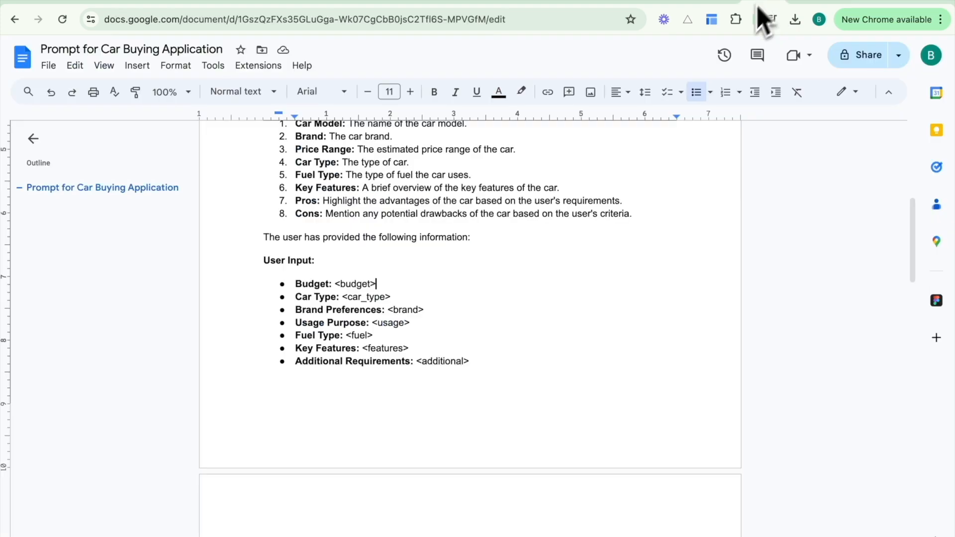
drag(378, 284, 336, 283)
click(390, 286)
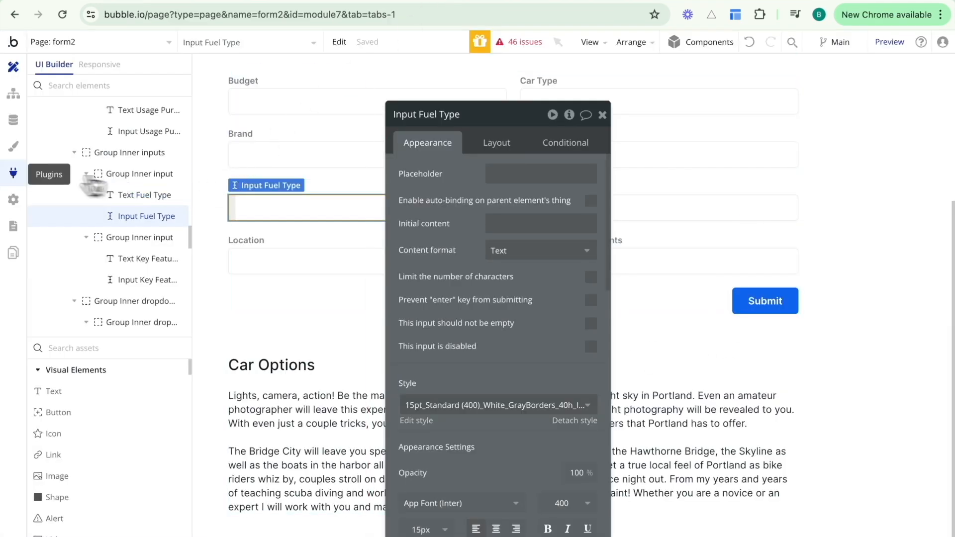
View the installed Bulk Find & Replace plugin and confirm it through an Add plugins search for 'bulk'.
click(13, 174)
click(169, 195)
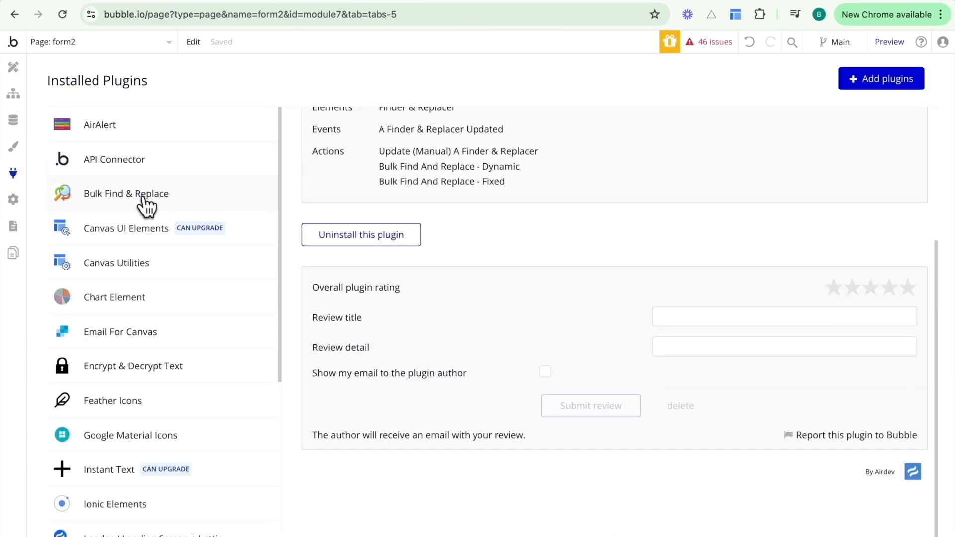
scroll(485, 207, up, 4)
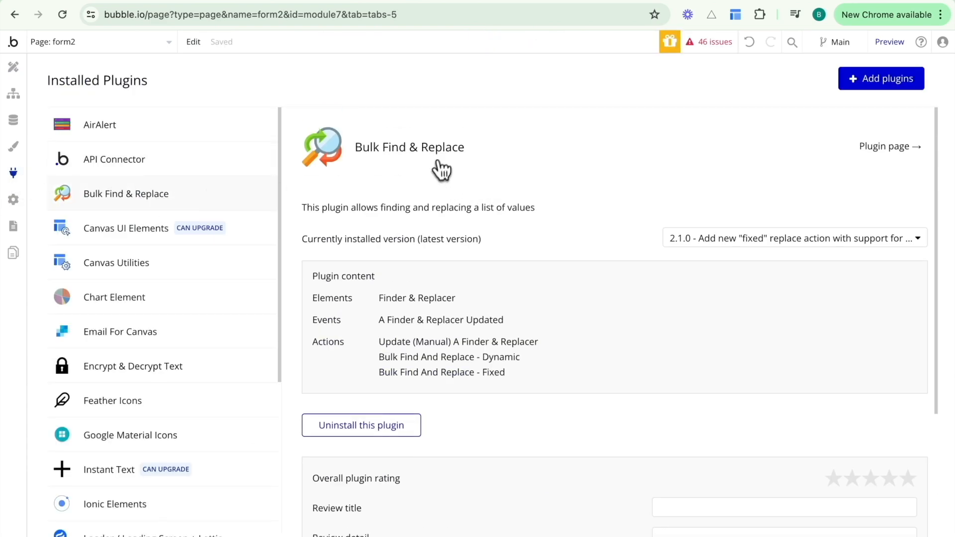
scroll(594, 216, down, 4)
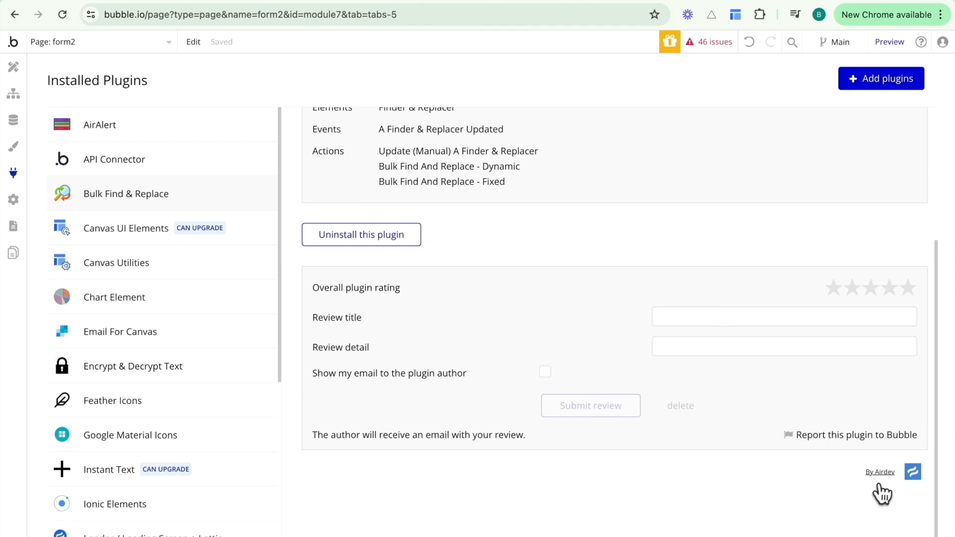
click(866, 81)
text(bulk)
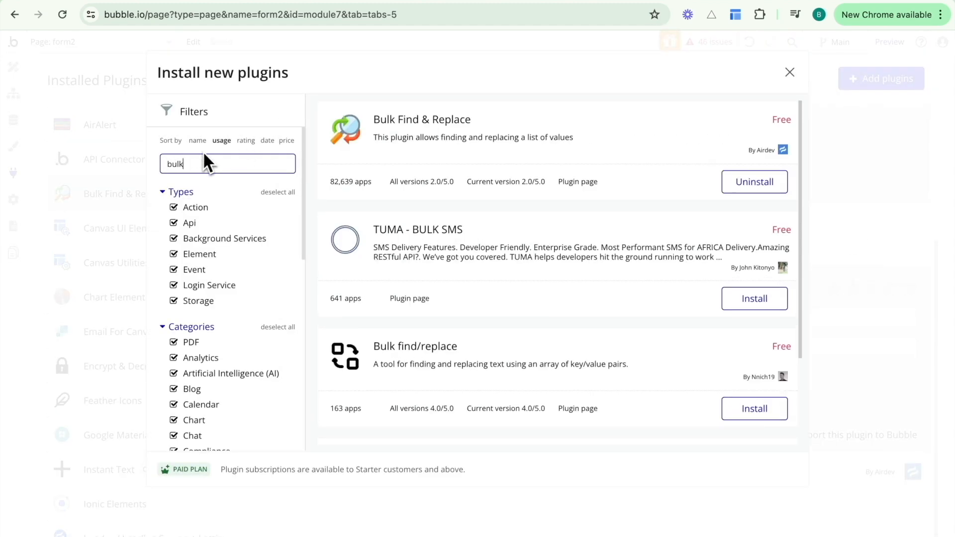
click(790, 73)
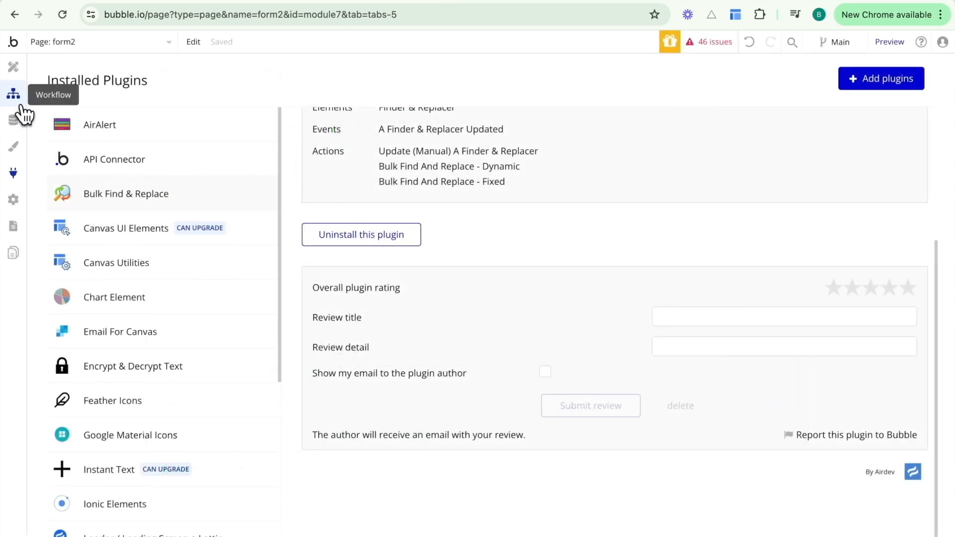
click(19, 100)
Add a Bulk find and replace - Fixed action before step 1, with Original text searching Prompts.
click(66, 219)
text(bulk)
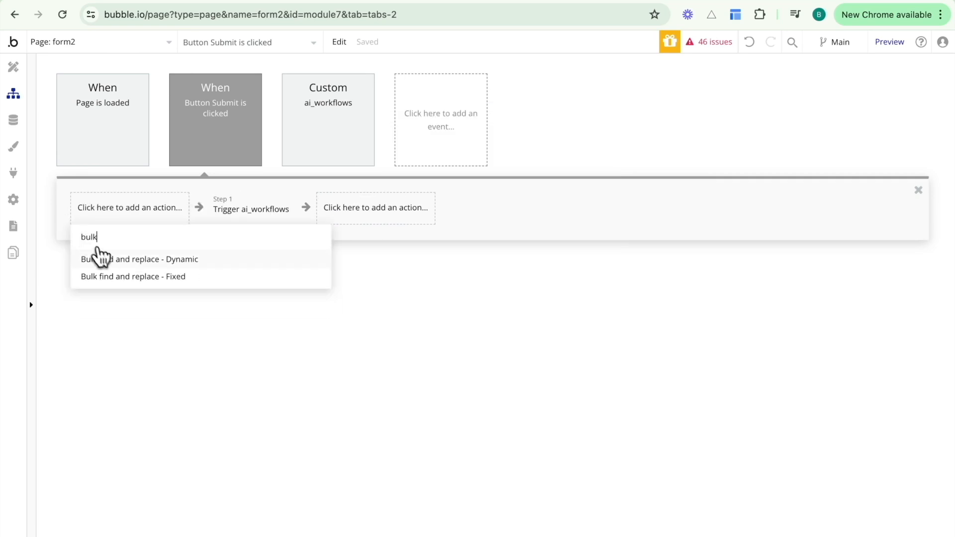
click(111, 282)
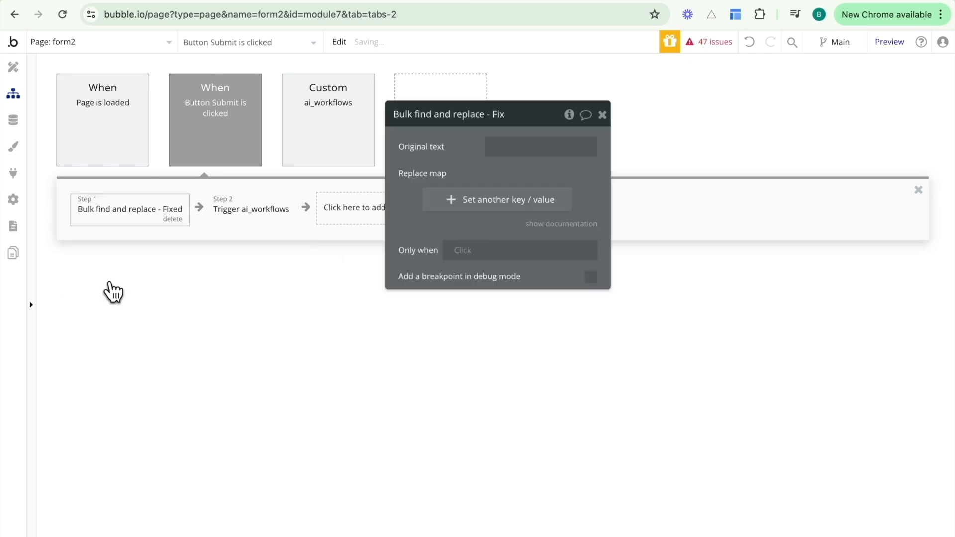
click(514, 149)
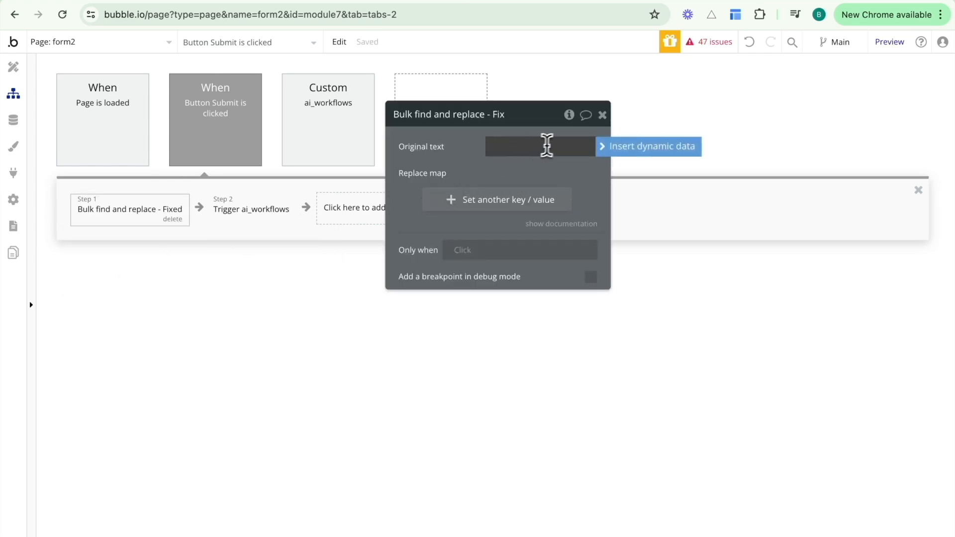
click(623, 157)
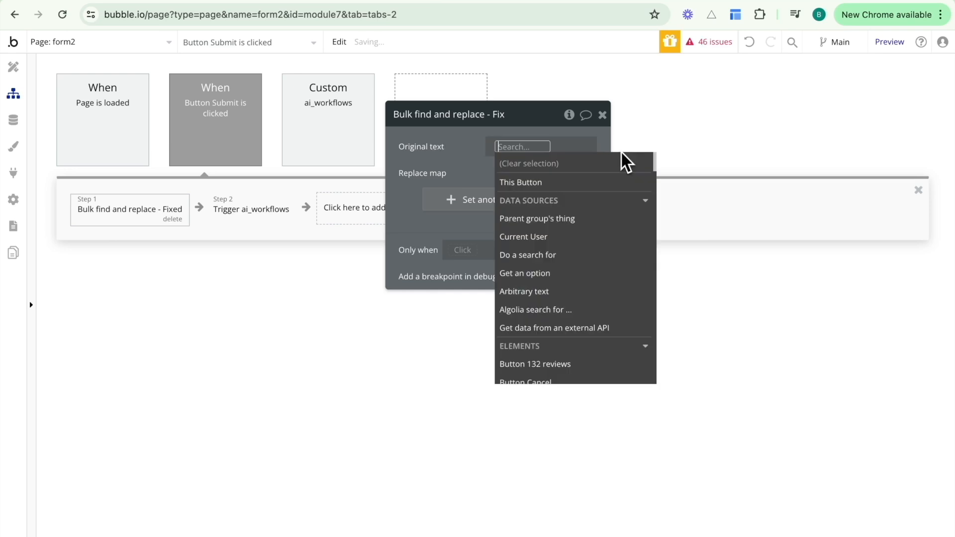
click(556, 256)
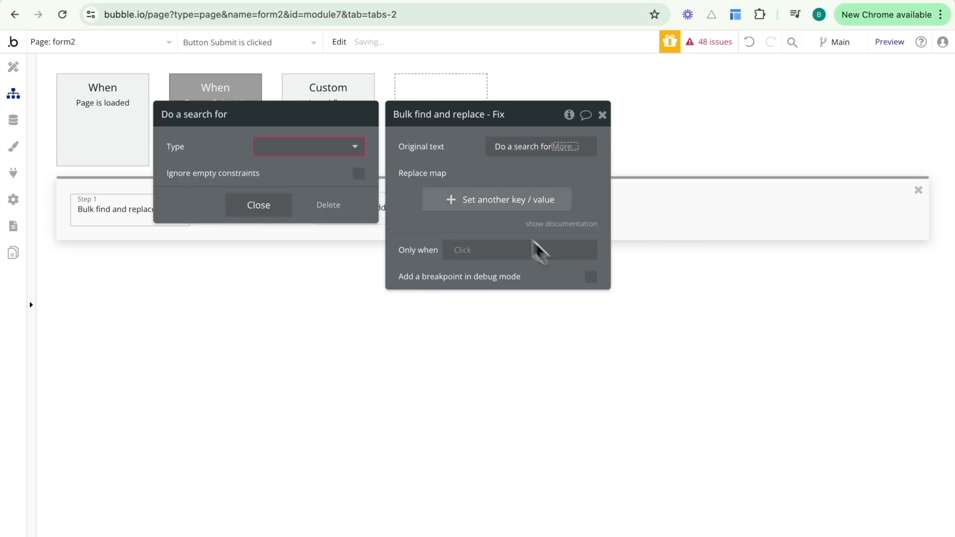
click(354, 148)
text(pro)
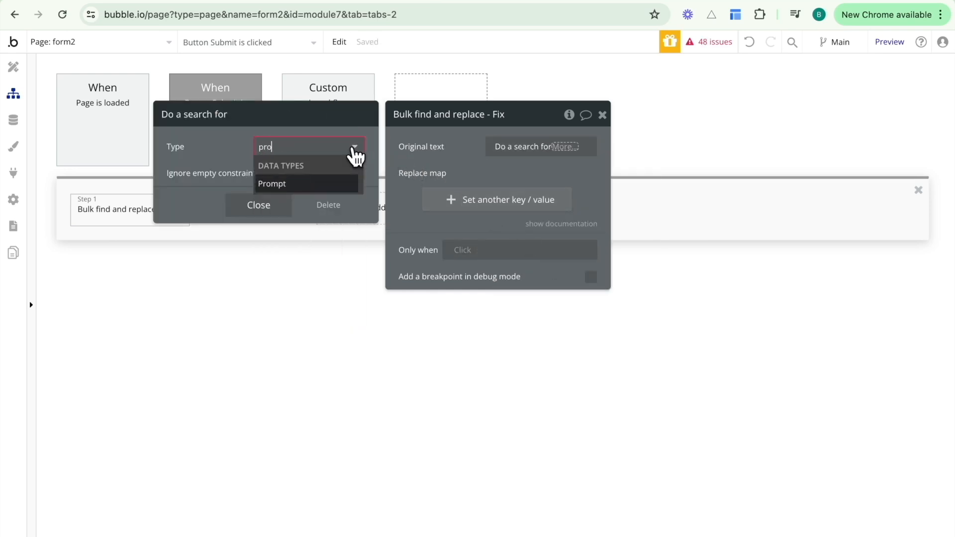
click(331, 185)
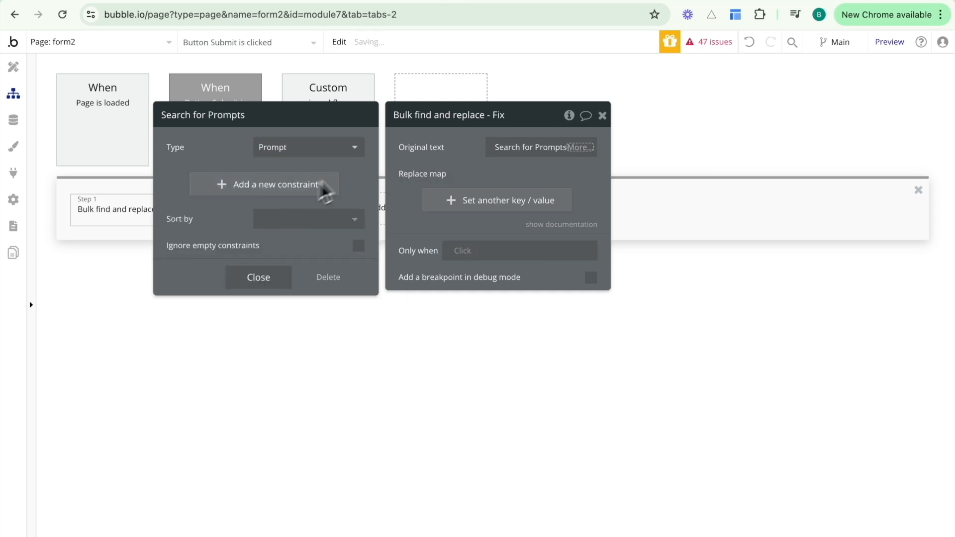
Complete Original text as Search for Prompts:first item's Prompt content and add an empty key/value row.
click(582, 148)
text(firs)
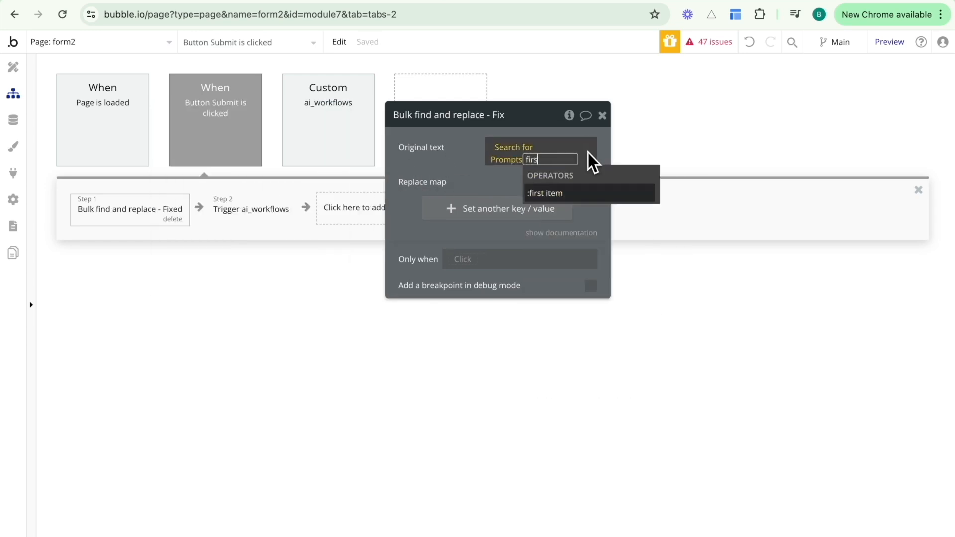
click(570, 194)
click(456, 175)
click(526, 157)
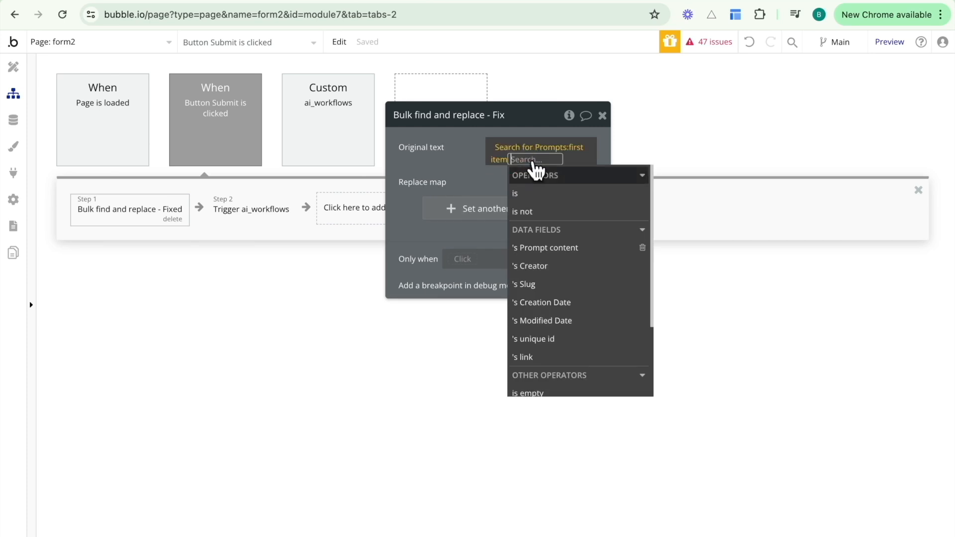
click(536, 245)
click(460, 179)
click(463, 210)
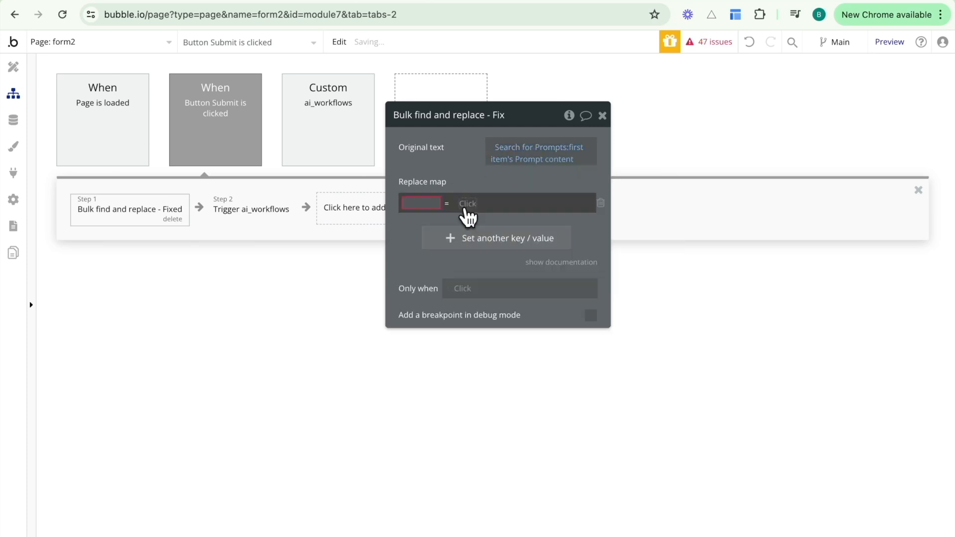
Map the <budget> key, copied from the Doc, to Input budget's value in the replace map.
click(859, 1)
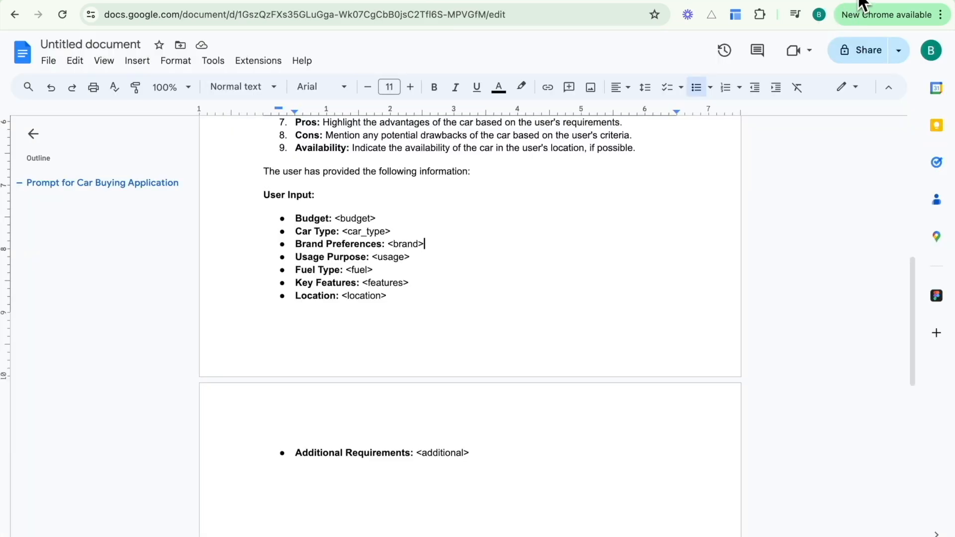
drag(375, 220, 334, 218)
key(super+c)
click(336, 216)
click(466, 1)
click(406, 202)
key(super+v)
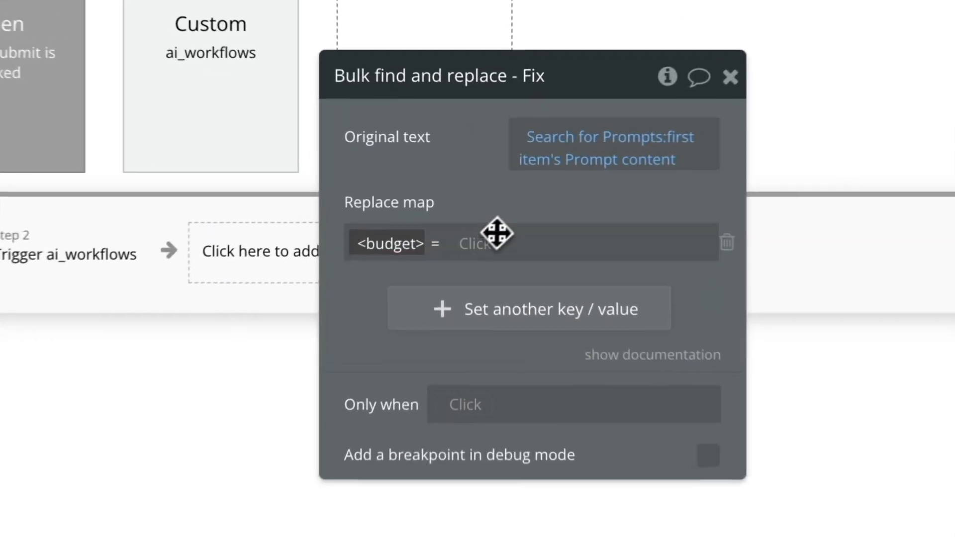
click(470, 248)
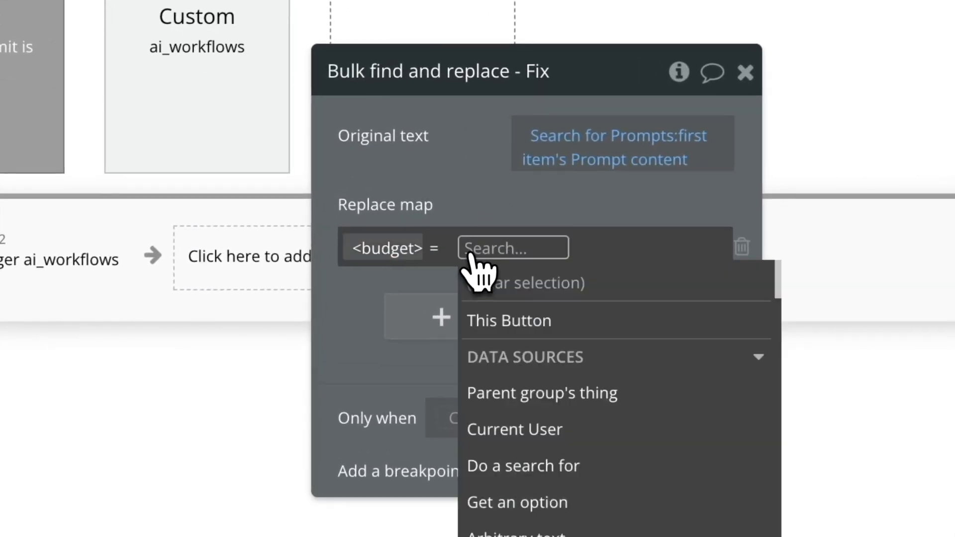
text(inp)
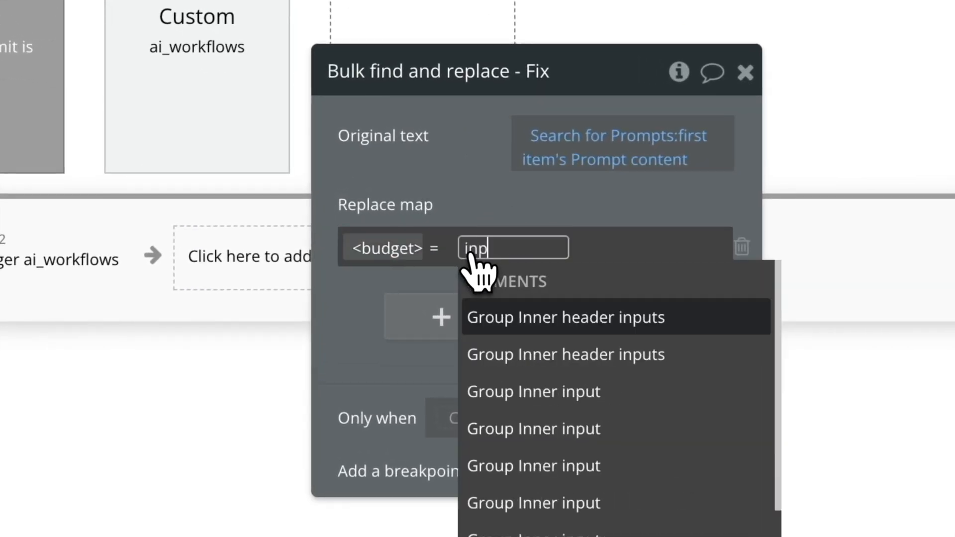
text(ut bu)
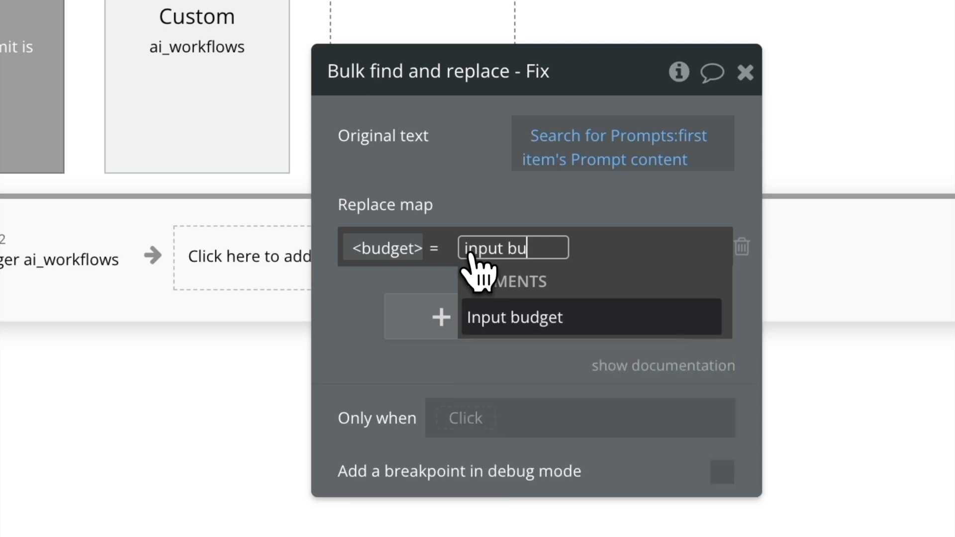
click(497, 318)
click(596, 319)
click(497, 199)
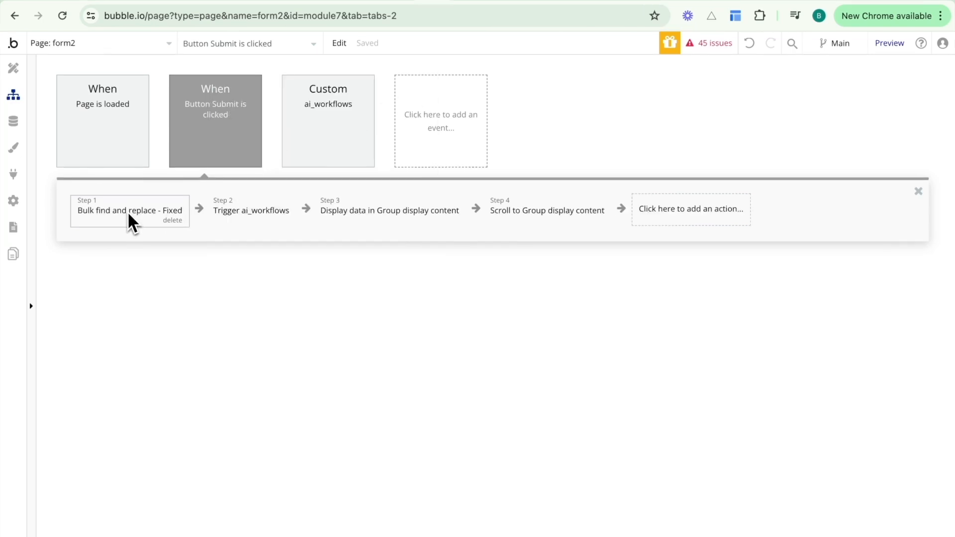
Set the Trigger ai_workflows prompt to Result of step 1's Replaced text, then open Step 3 Display data.
click(221, 209)
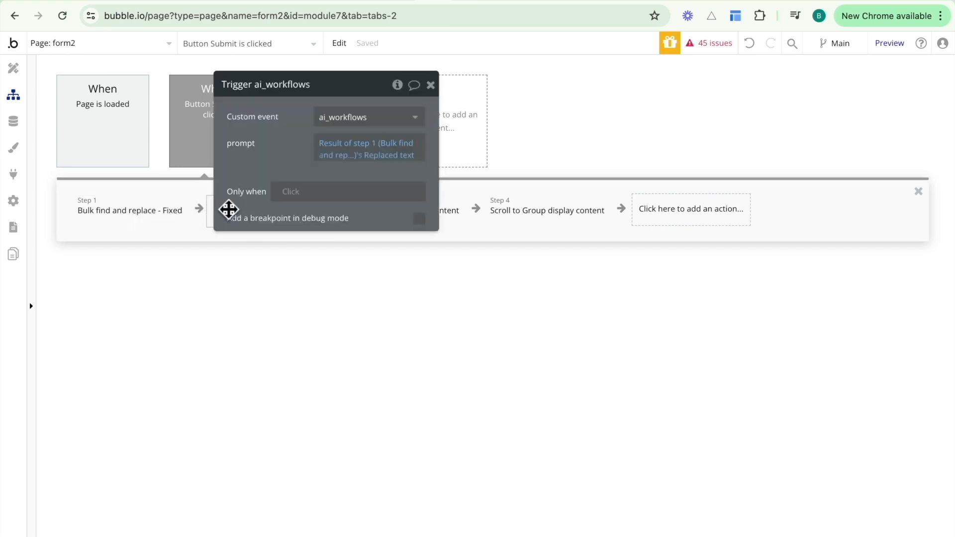
drag(285, 142, 331, 195)
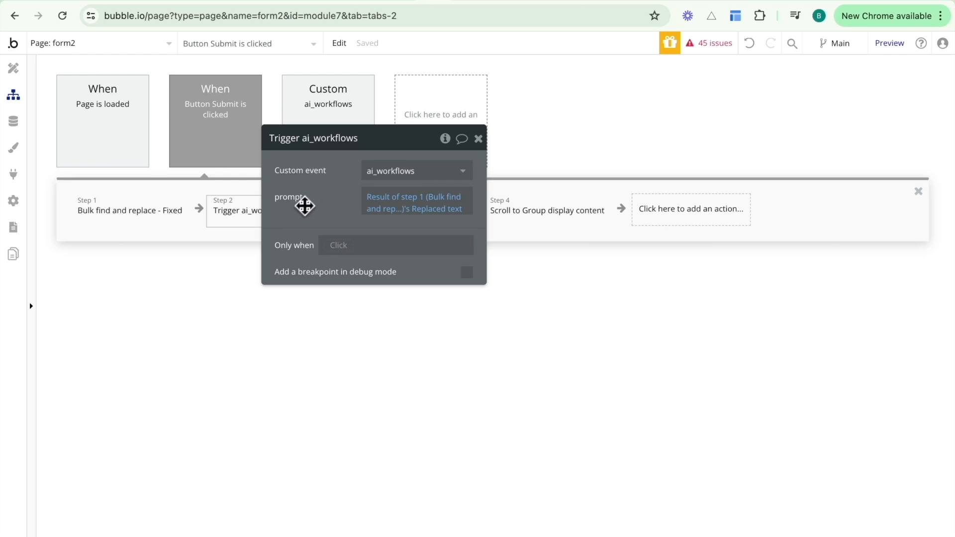
click(391, 199)
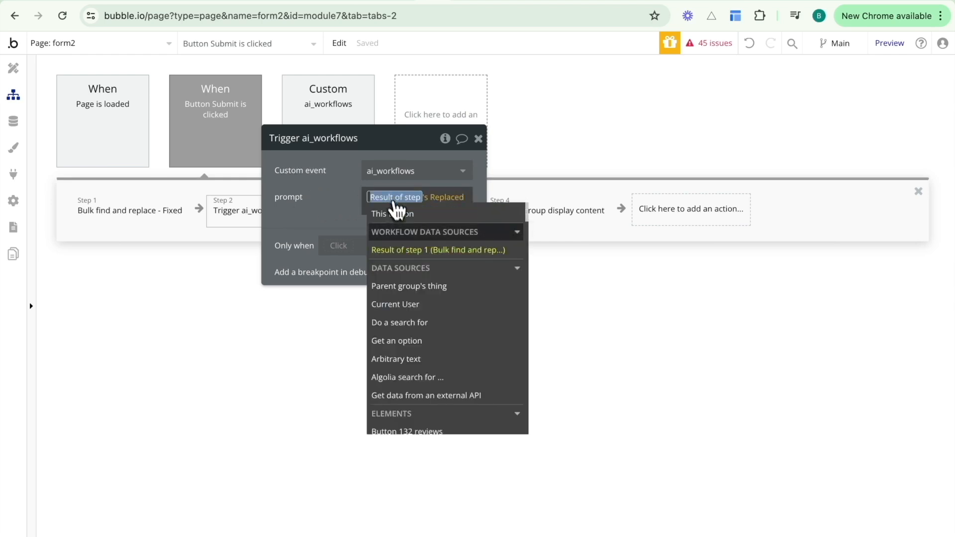
click(407, 251)
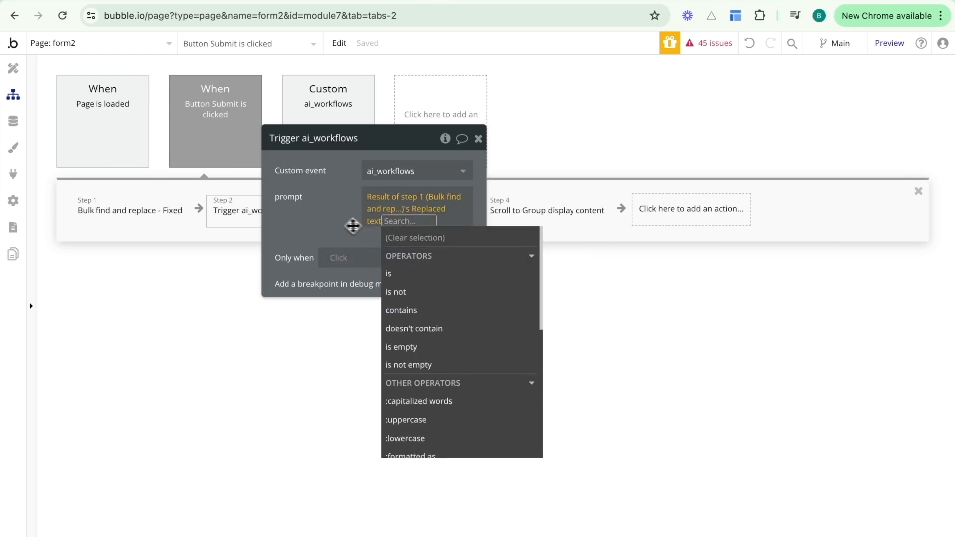
click(331, 222)
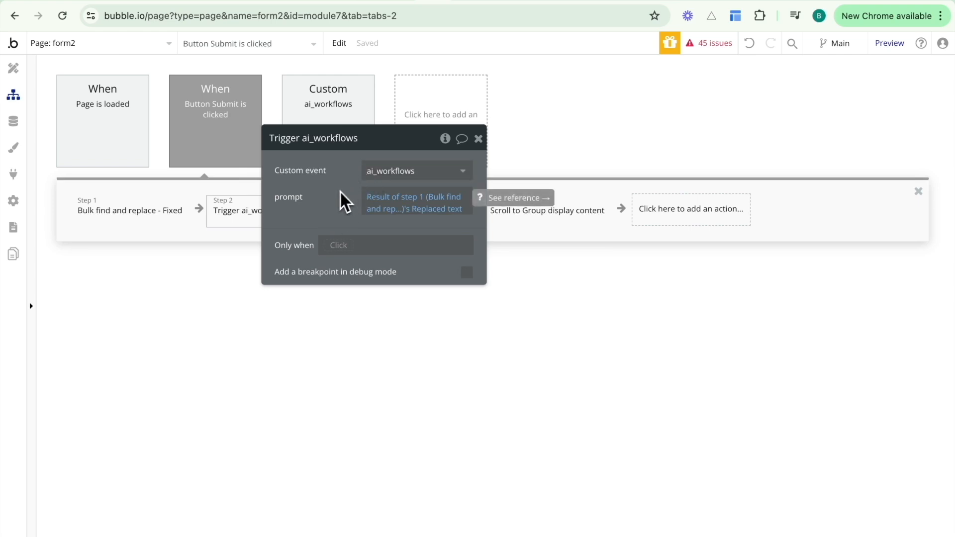
click(478, 138)
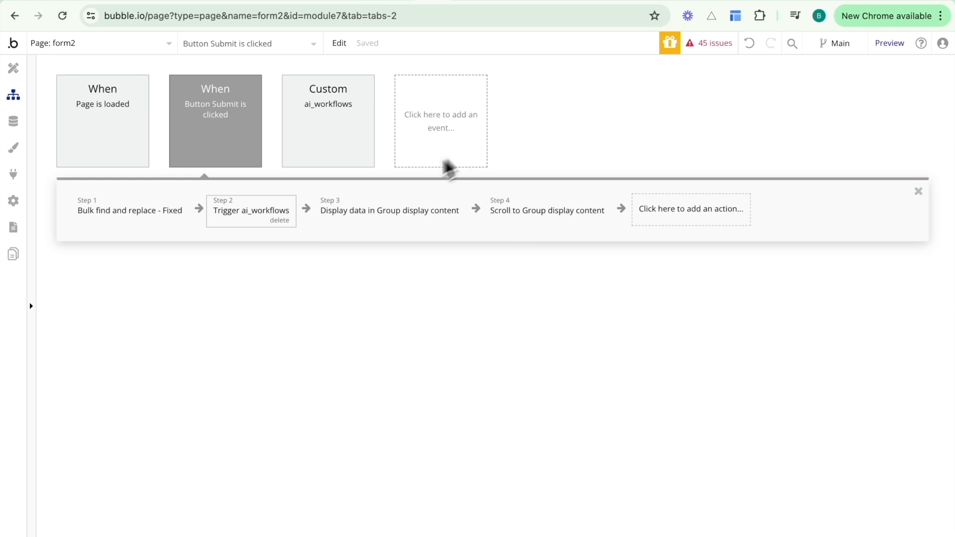
click(370, 218)
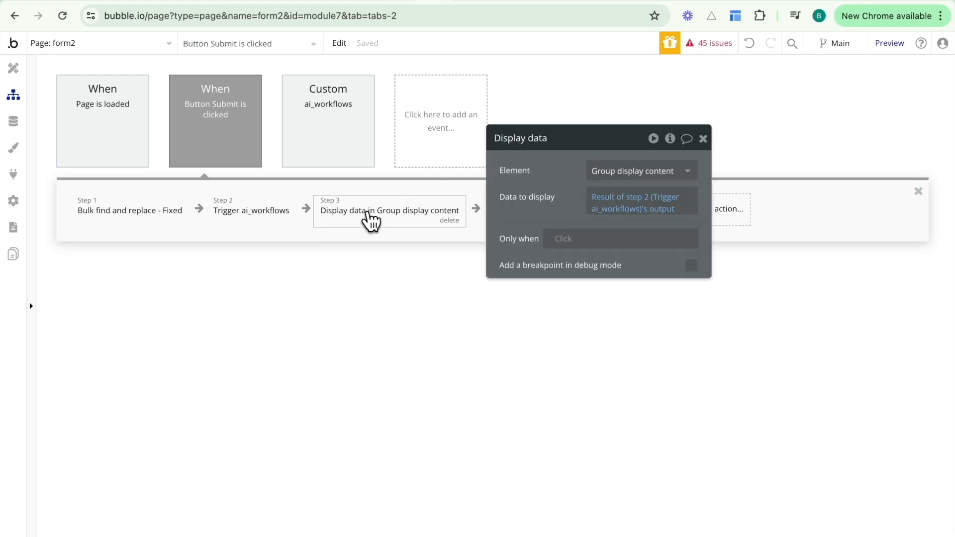
Inspect Group display content and its text in Design, then open the Submit workflow's Step 4 Scroll to.
click(15, 68)
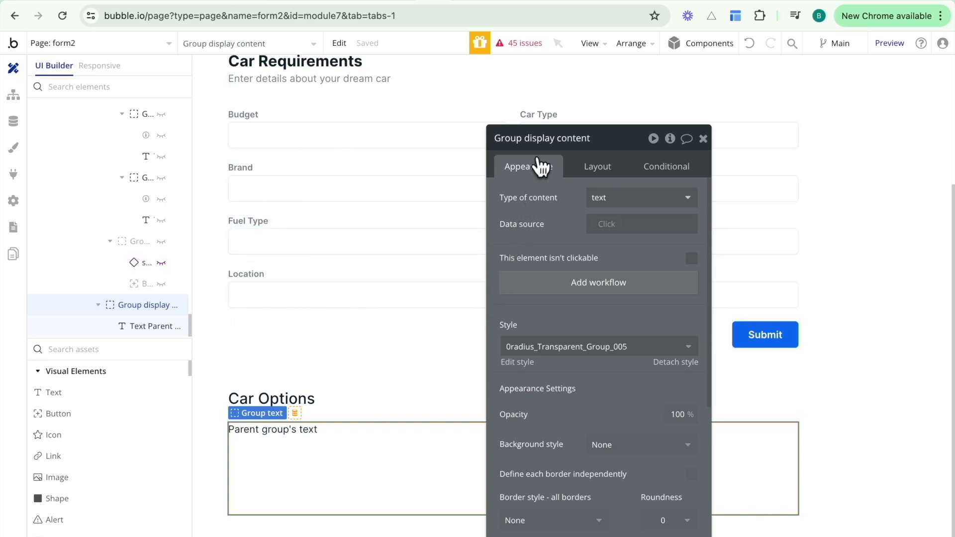
click(287, 434)
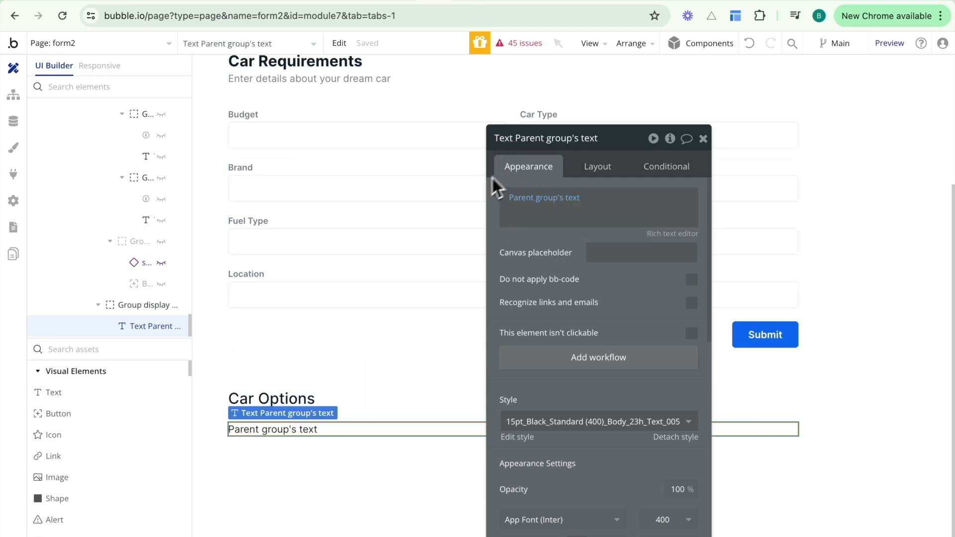
click(273, 458)
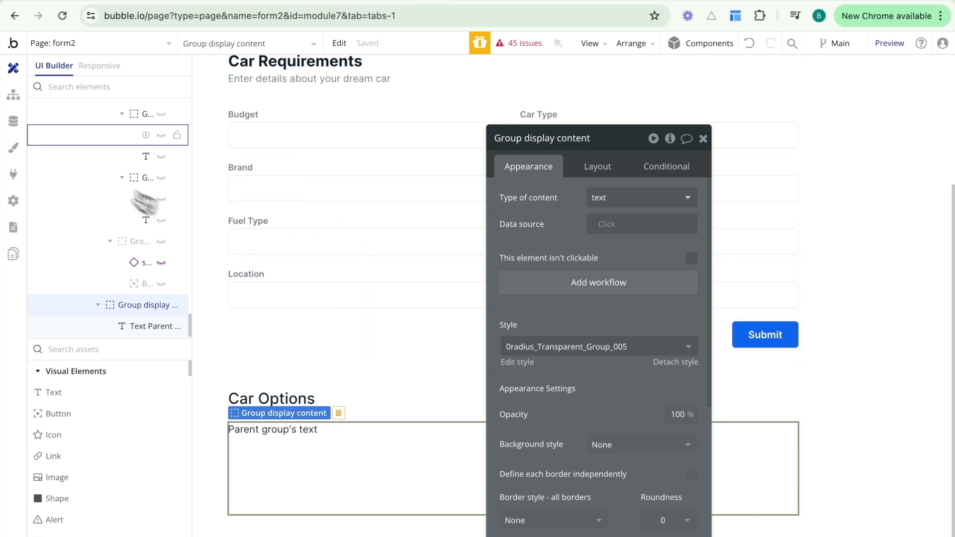
click(12, 101)
drag(533, 173, 526, 305)
click(541, 209)
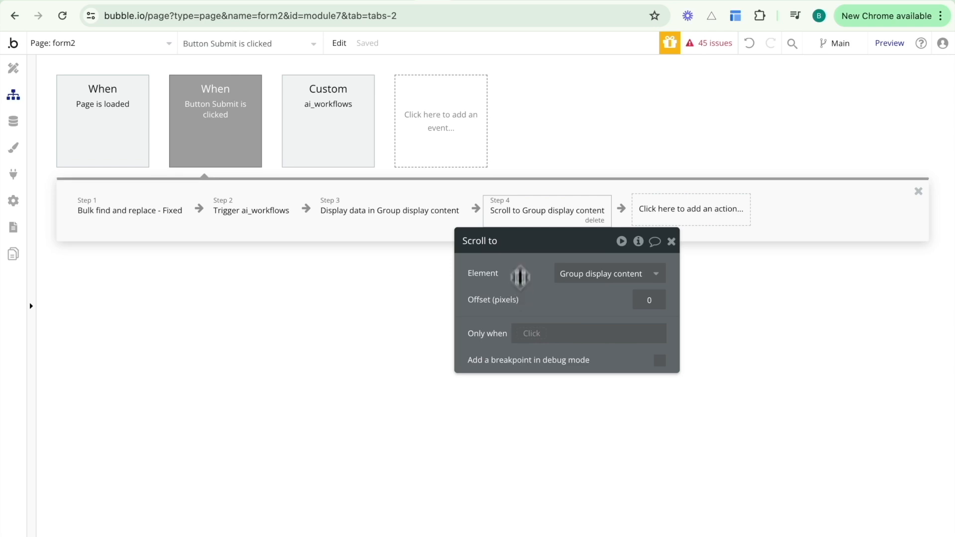
In the form2 preview, enter a 50,000 budget and choose SUV as the car type.
click(458, 1)
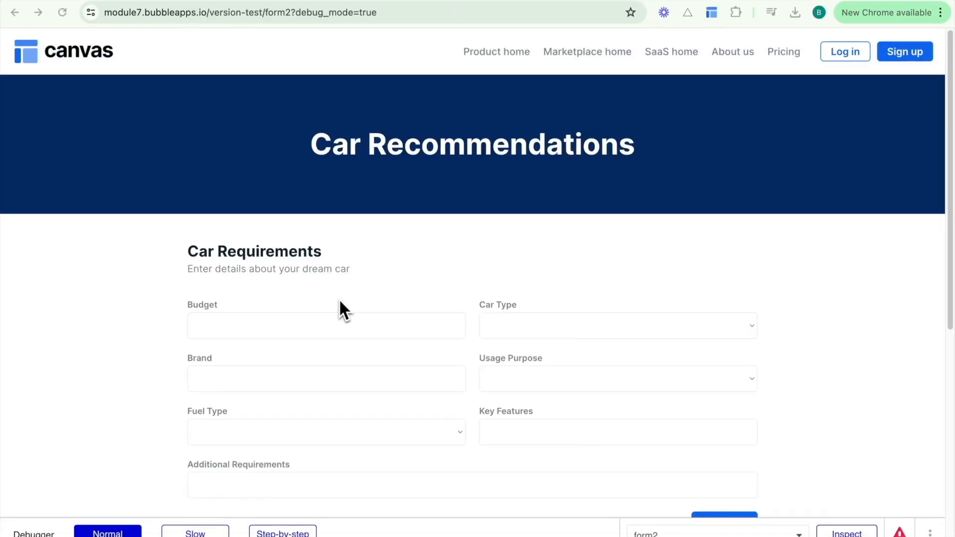
scroll(340, 302, down, 1)
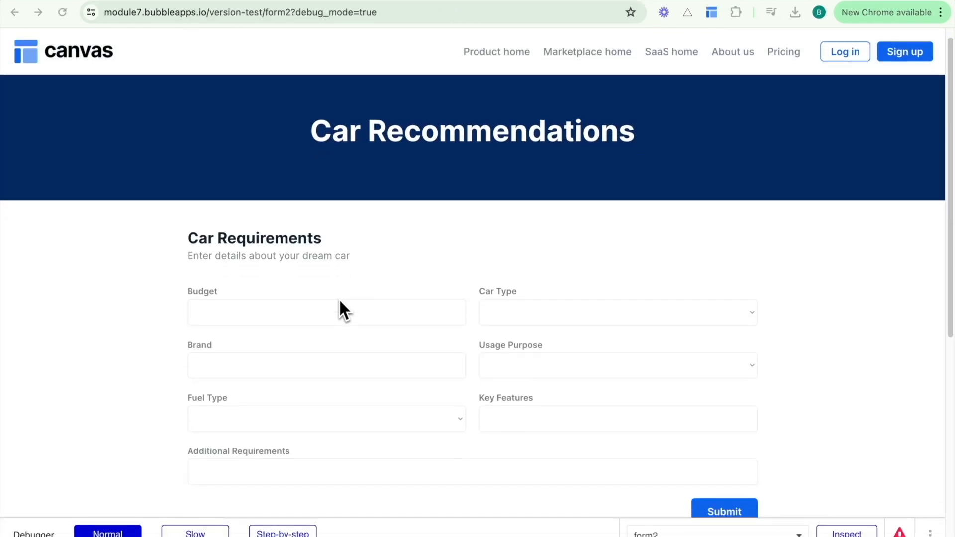
click(320, 310)
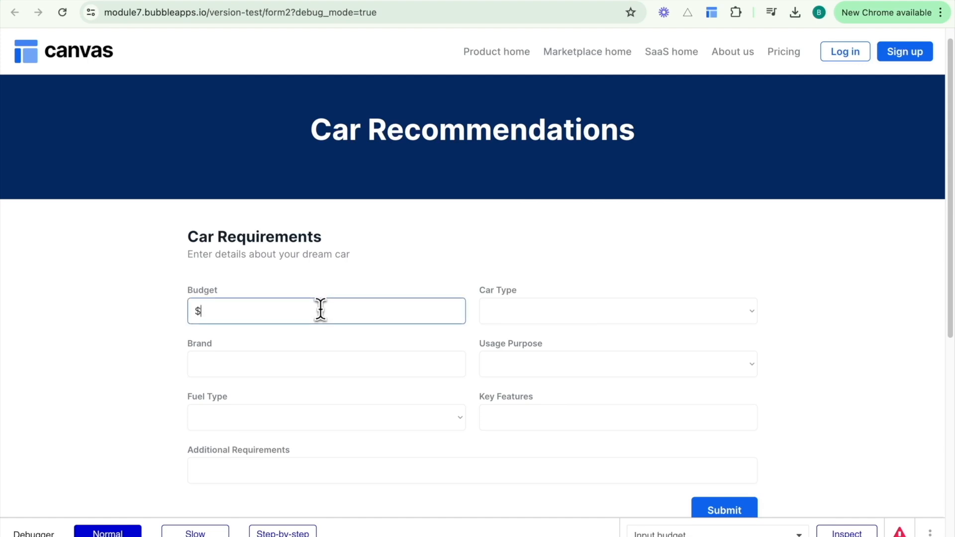
text(50,000)
click(521, 311)
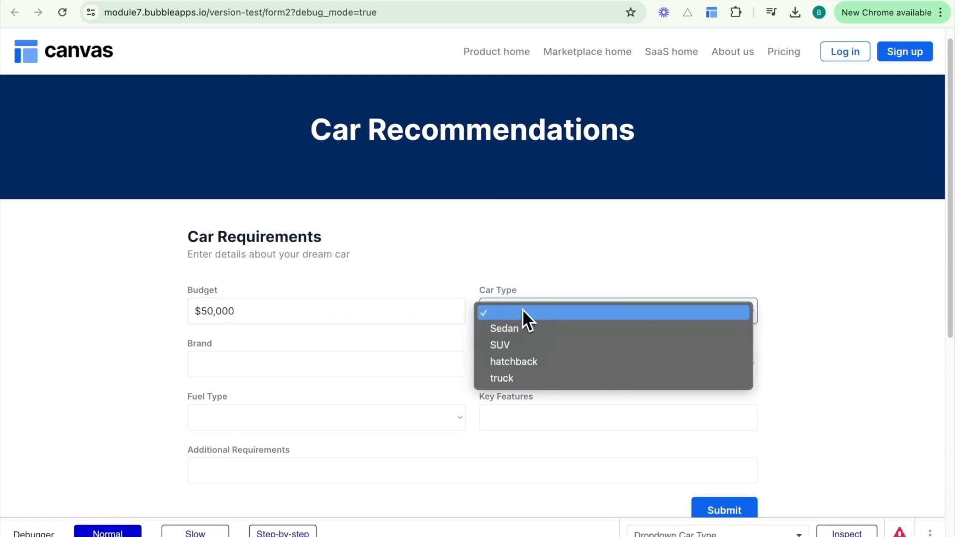
click(514, 344)
Add Mazda, Porshe and Ford as preferred brands.
click(392, 361)
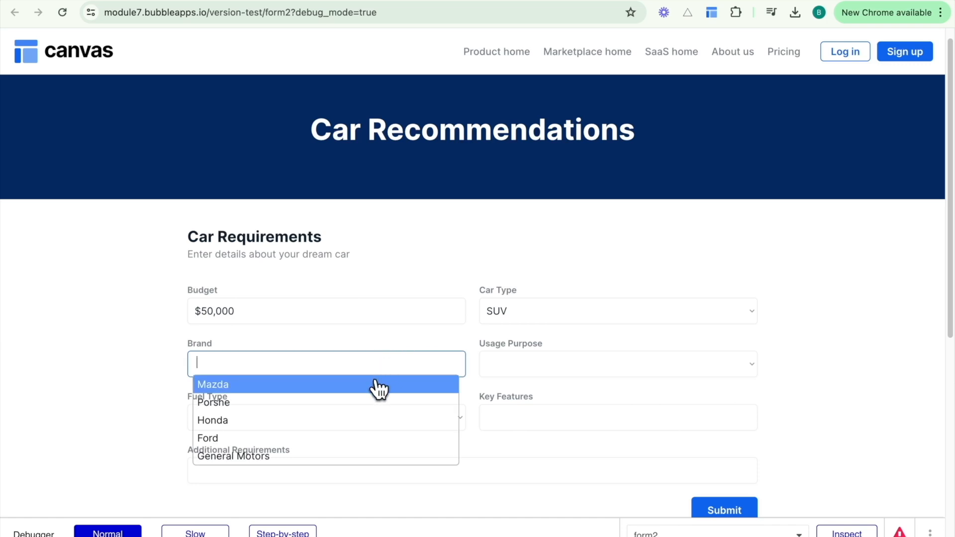
click(377, 385)
click(373, 366)
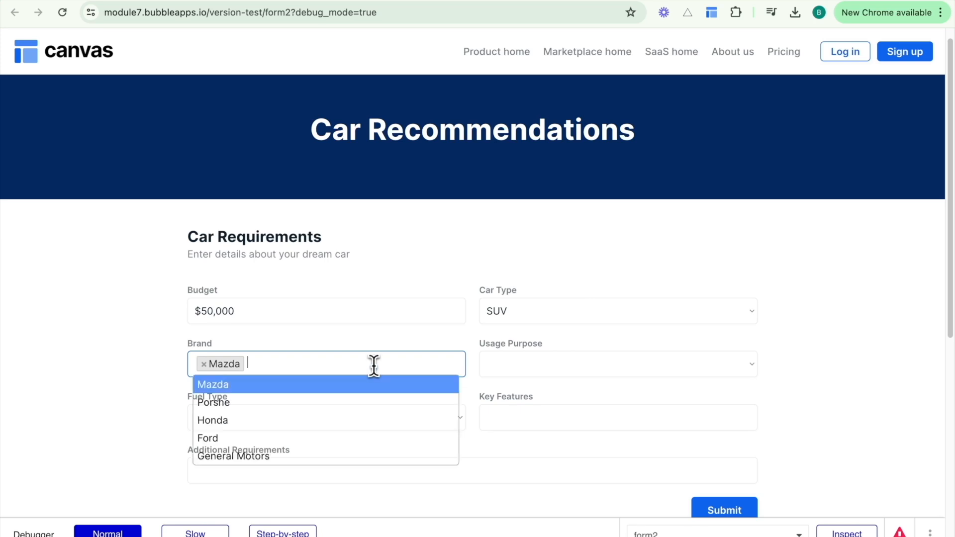
click(328, 404)
click(348, 365)
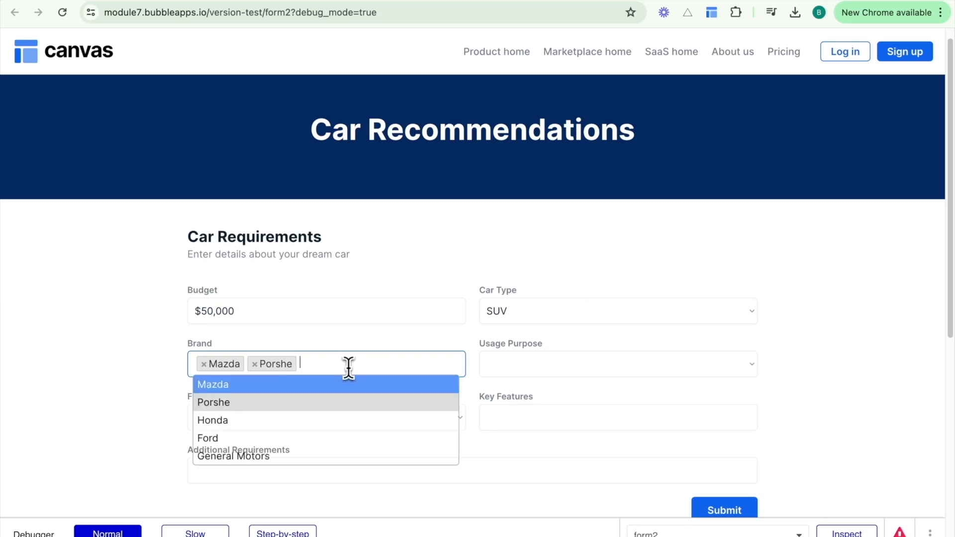
click(301, 439)
Choose For Work and Hybrid, fill in 'Very good heater' and 'Nothing', and submit the form.
click(489, 370)
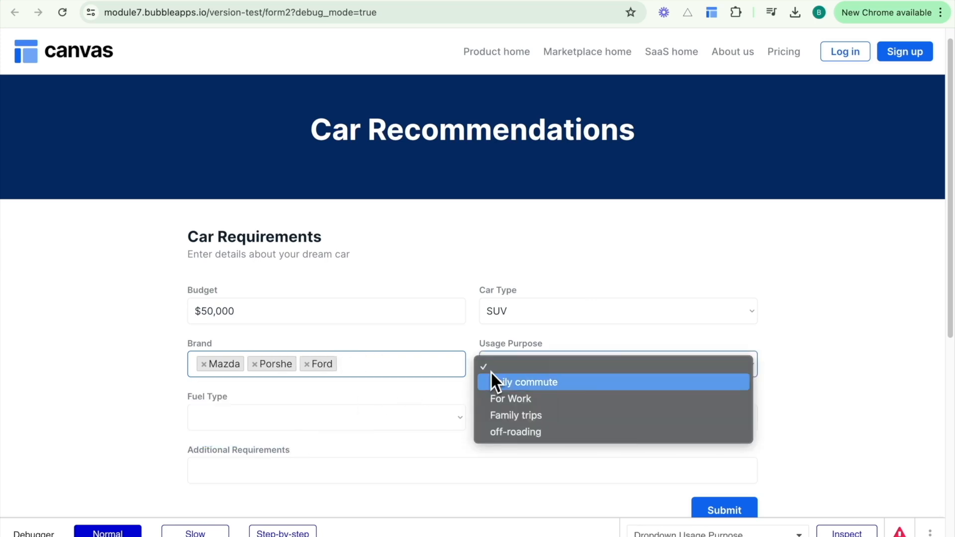
click(496, 398)
click(404, 418)
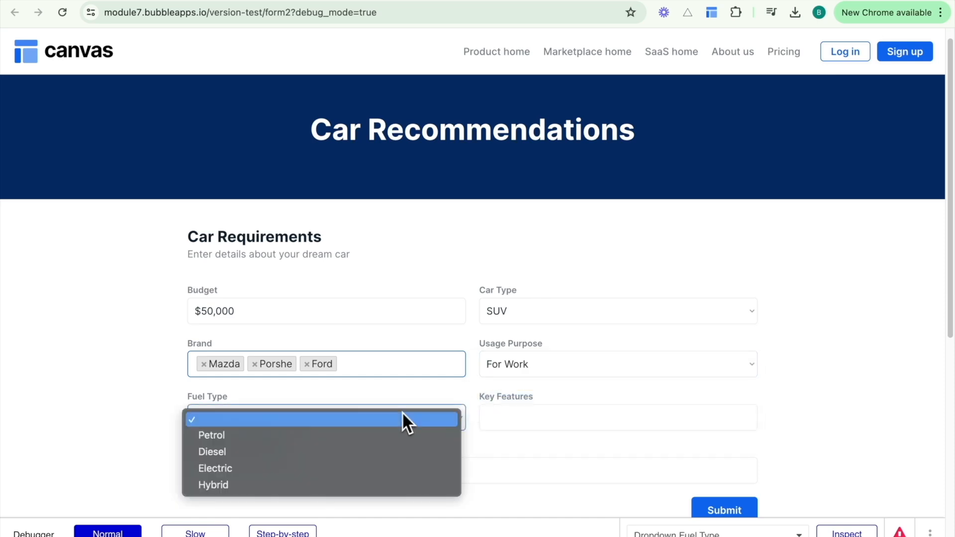
click(254, 485)
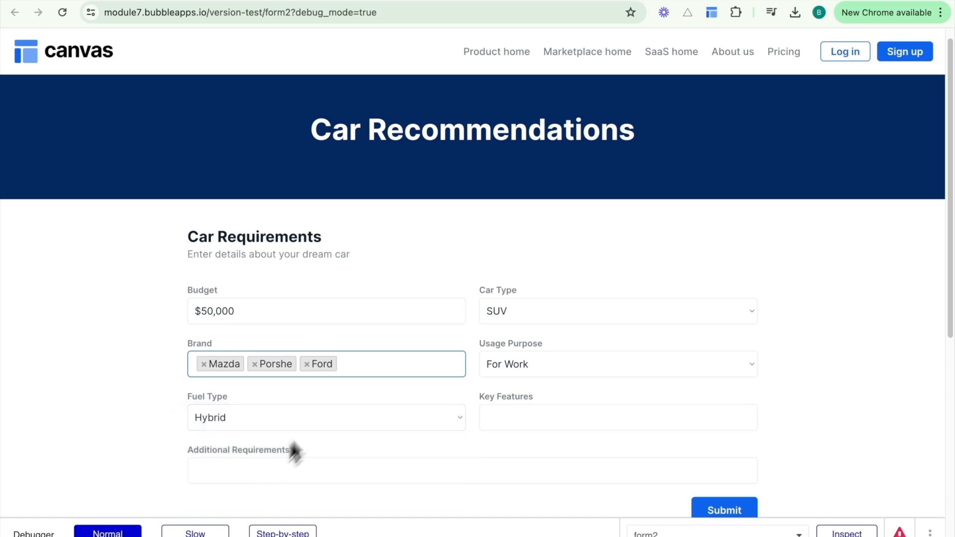
click(548, 420)
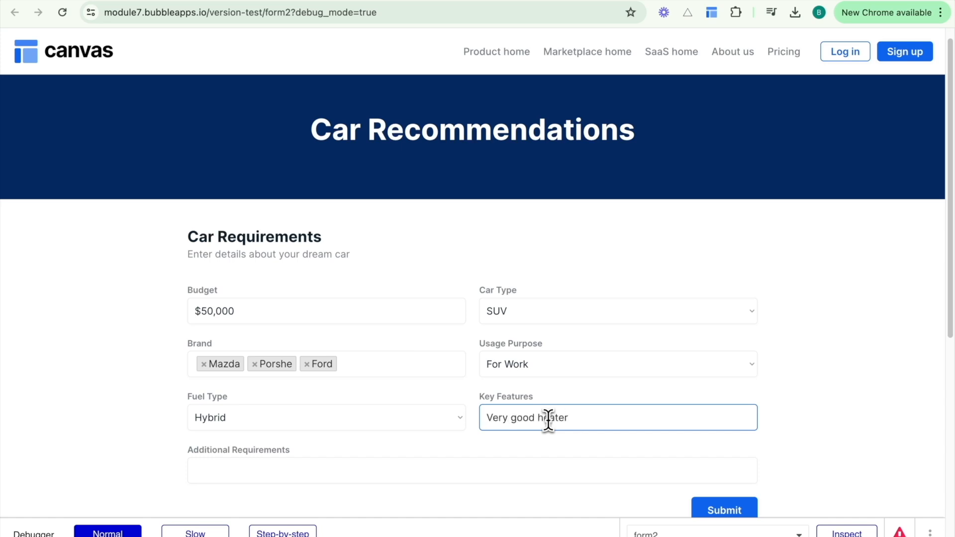
click(559, 470)
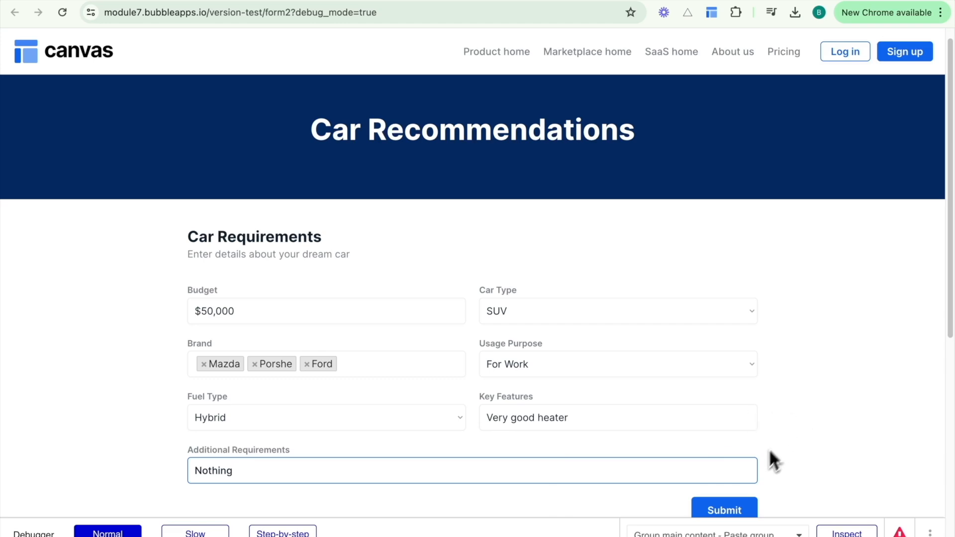
click(744, 507)
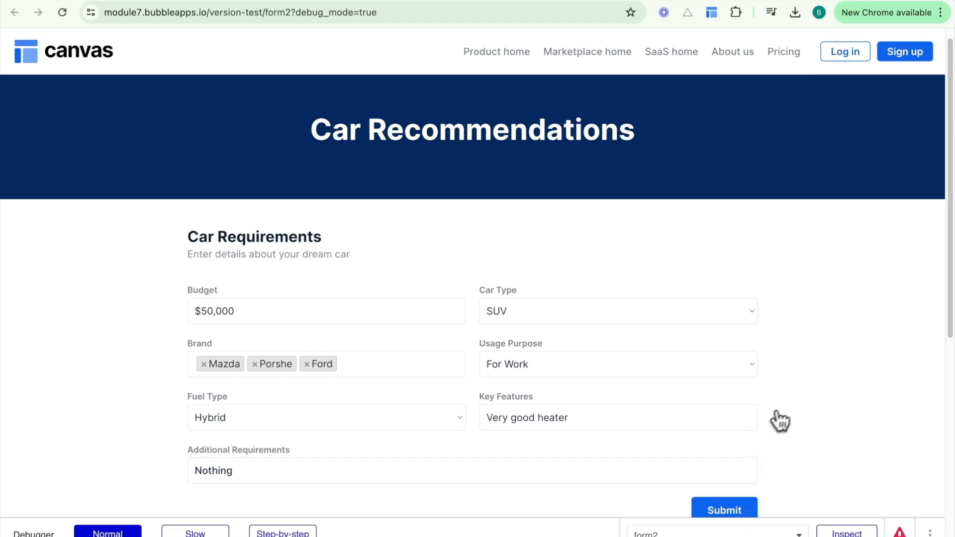
Scroll through the five returned Car Options, including Ford Escape Hybrid.
scroll(792, 405, up, 1)
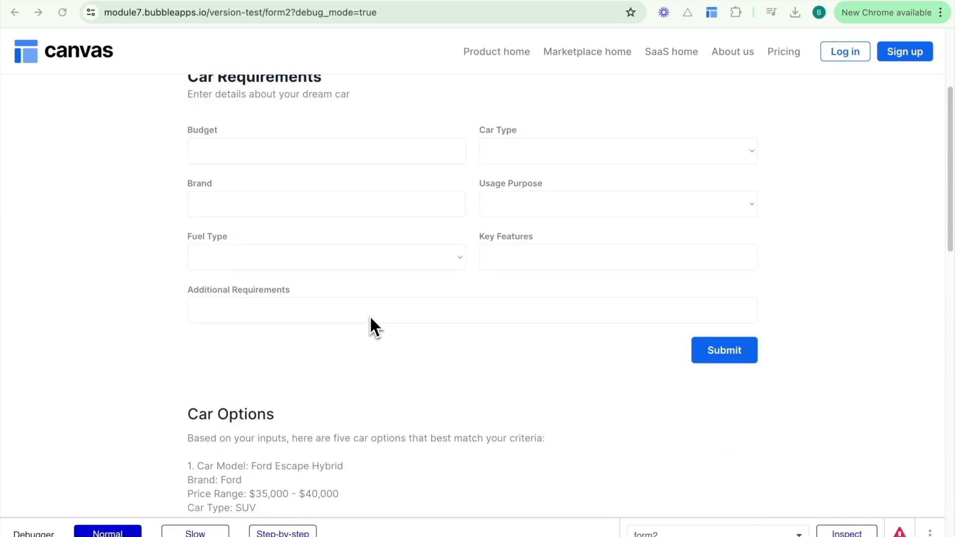
scroll(371, 317, down, 5)
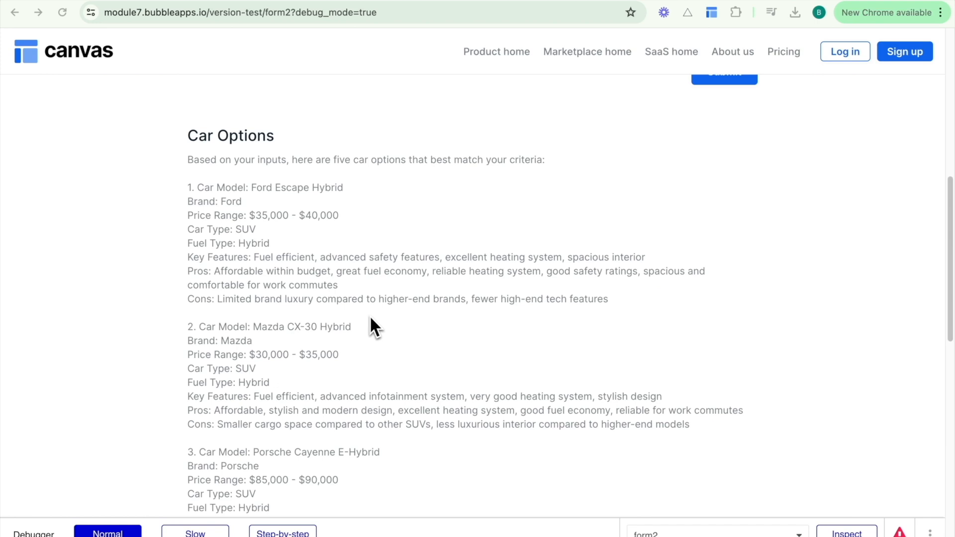
scroll(370, 319, down, 2)
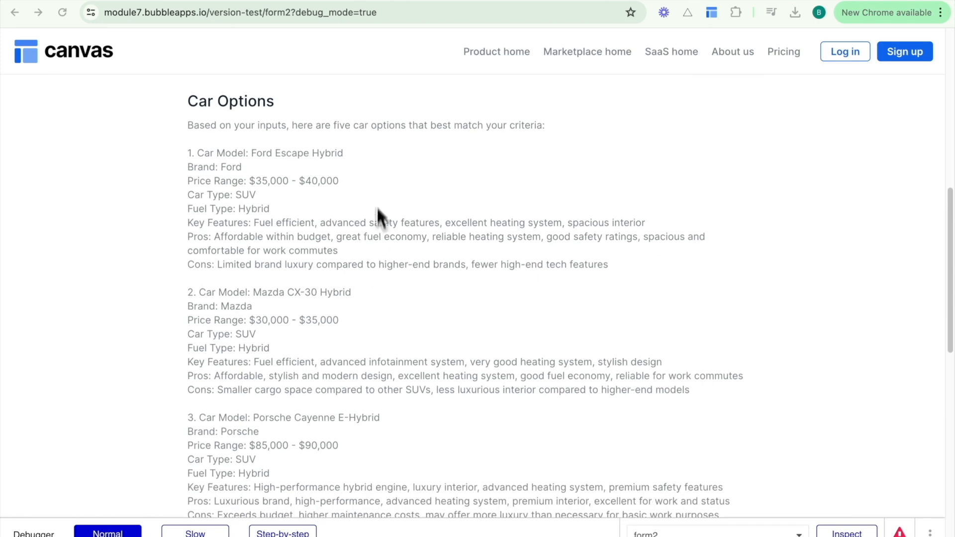
scroll(370, 306, down, 2)
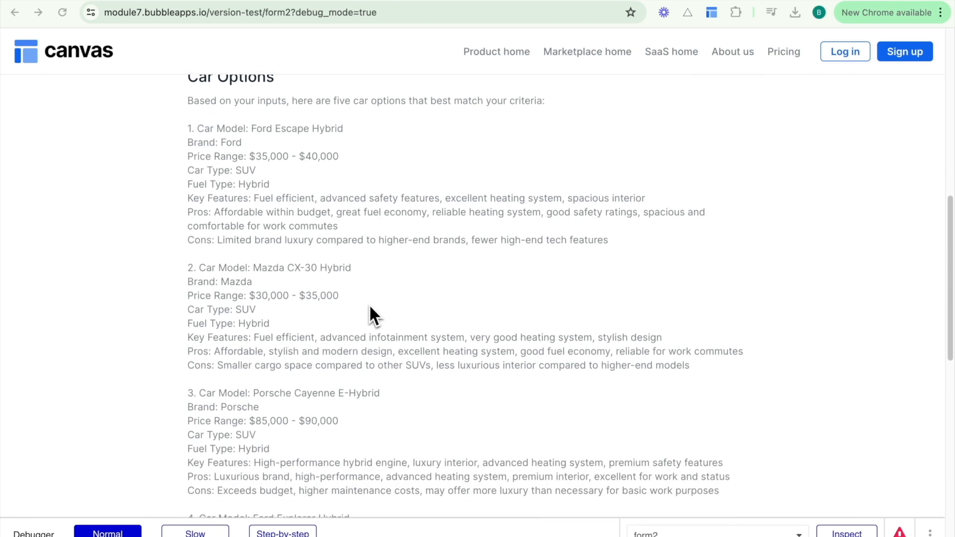
scroll(378, 330, down, 4)
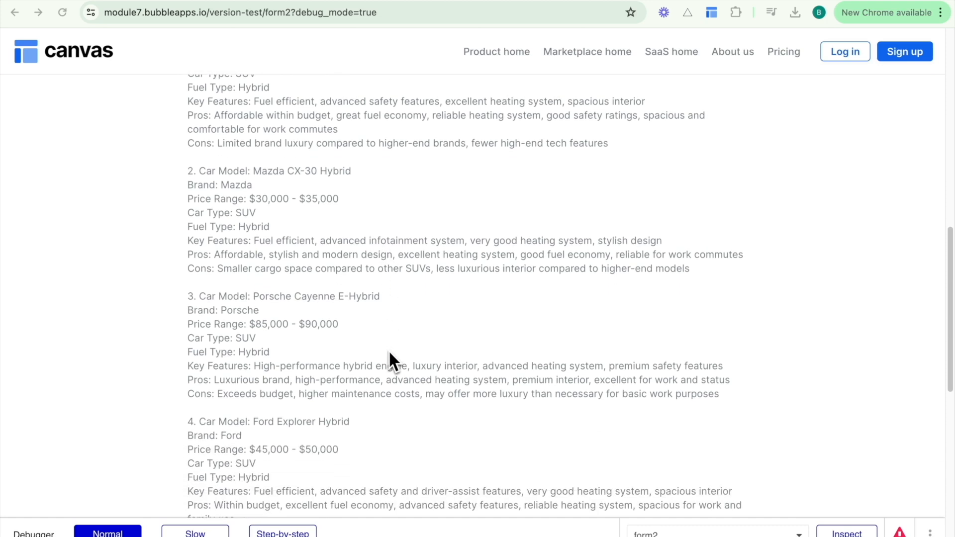
scroll(402, 353, up, 4)
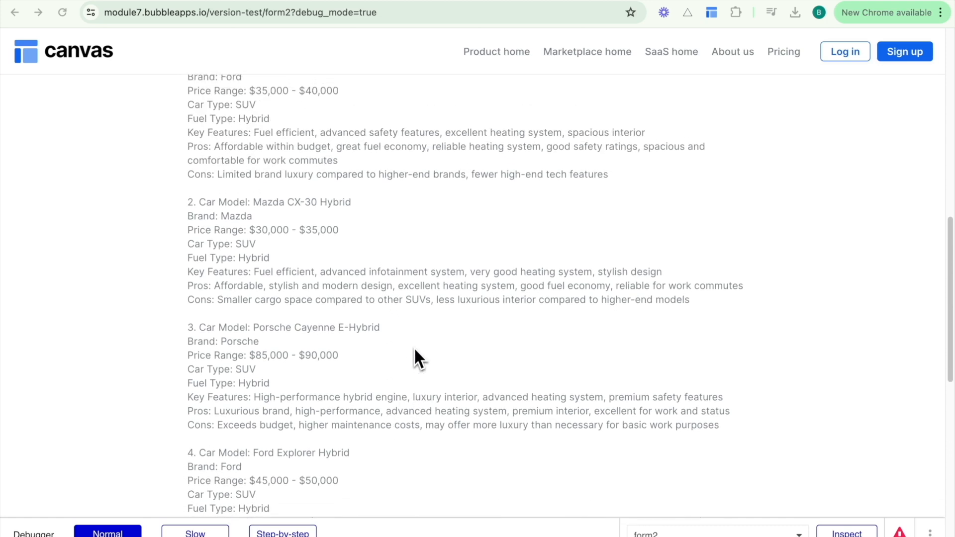
scroll(415, 351, up, 3)
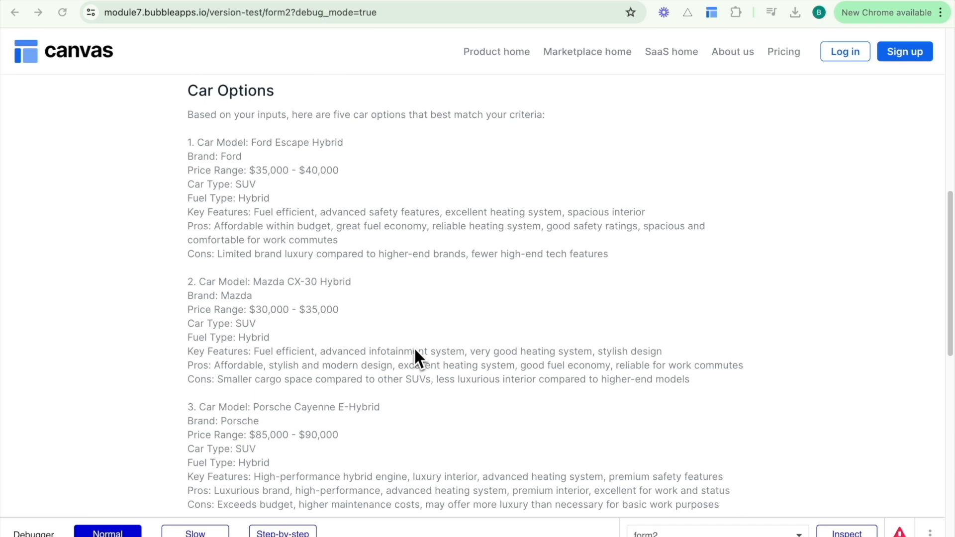
scroll(415, 350, up, 1)
scroll(630, 293, down, 2)
scroll(629, 294, up, 2)
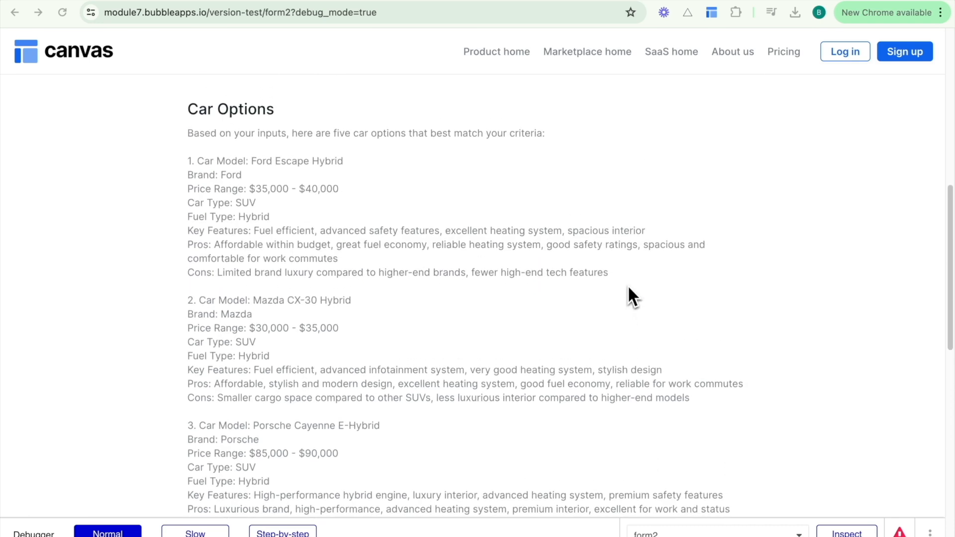
scroll(629, 288, up, 1)
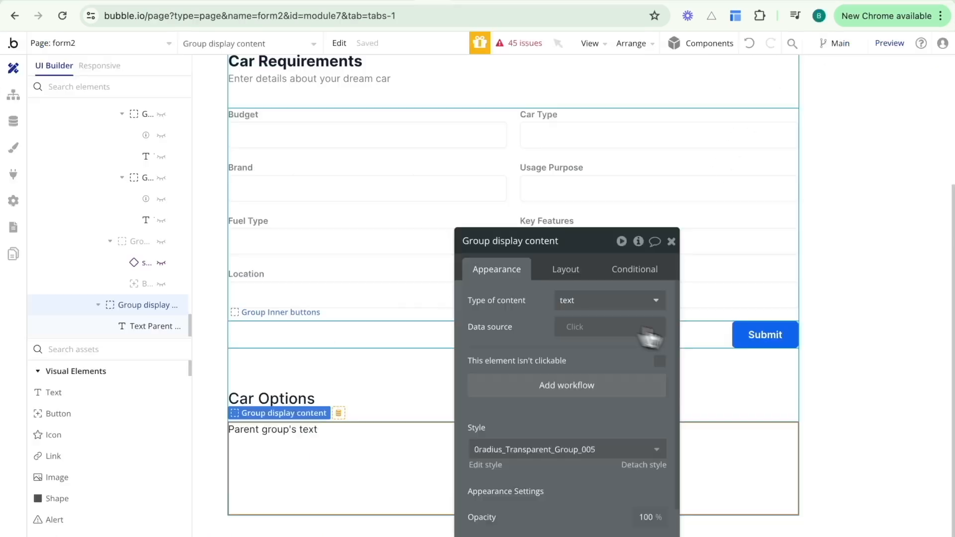
Give the Submit button a yes/no custom state named 'processing?'.
click(749, 338)
click(638, 241)
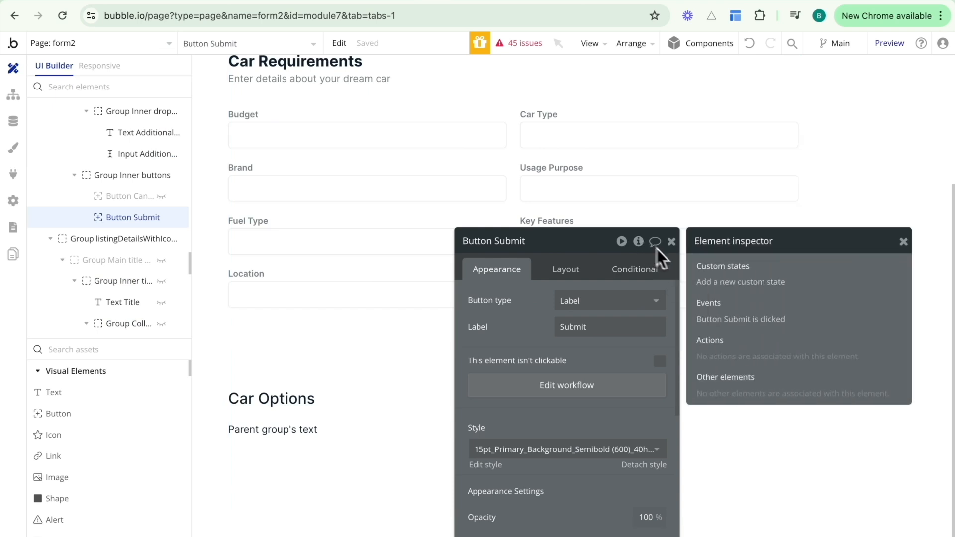
click(721, 287)
text(proce)
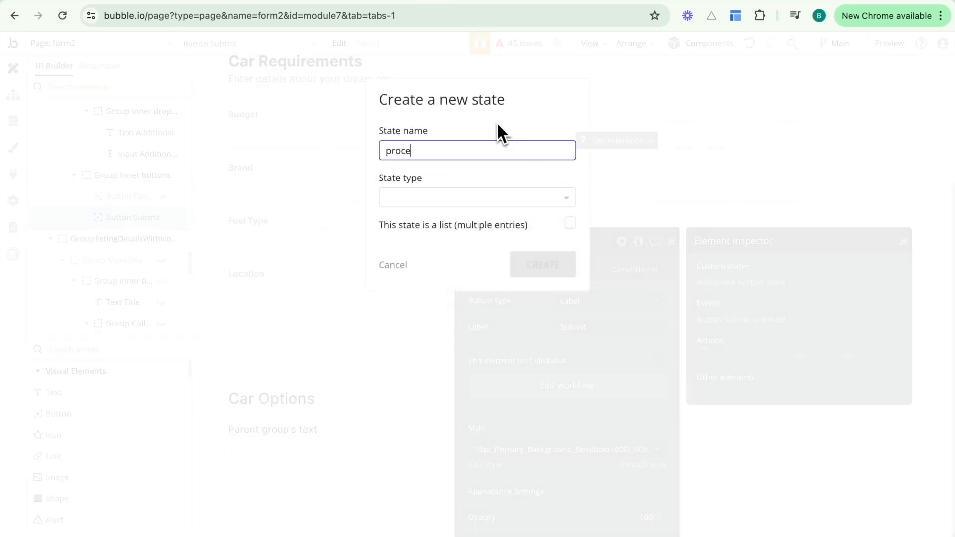
text(ssing)
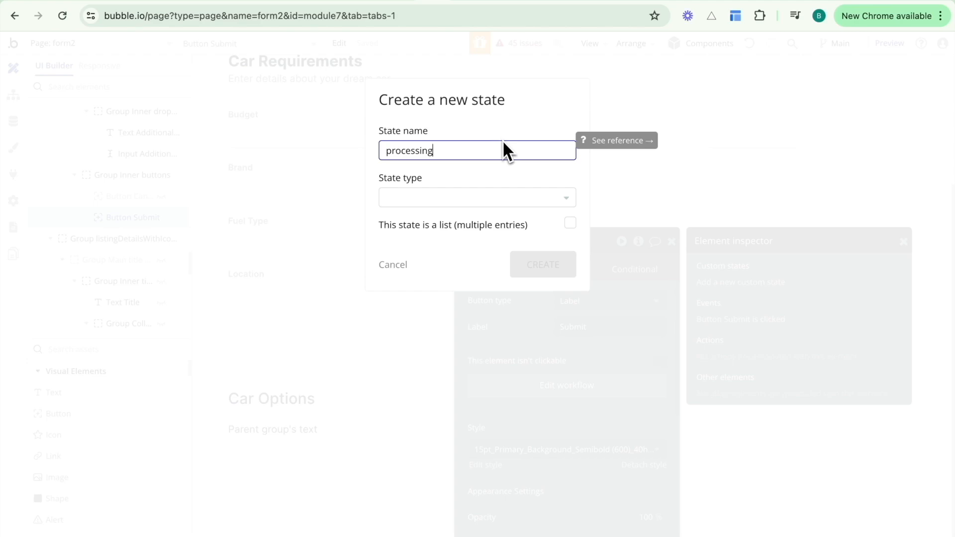
text(?)
click(486, 201)
text(y)
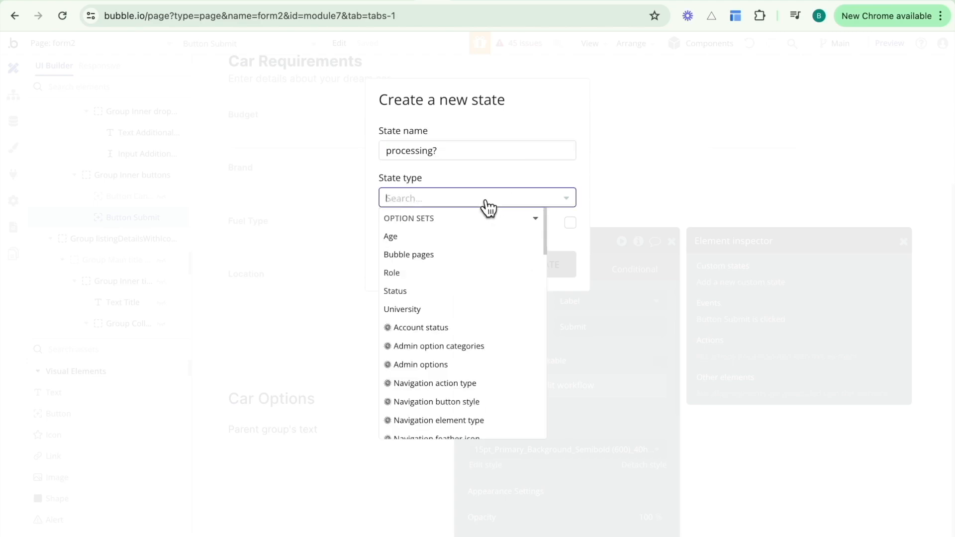
text(es)
click(459, 271)
click(531, 268)
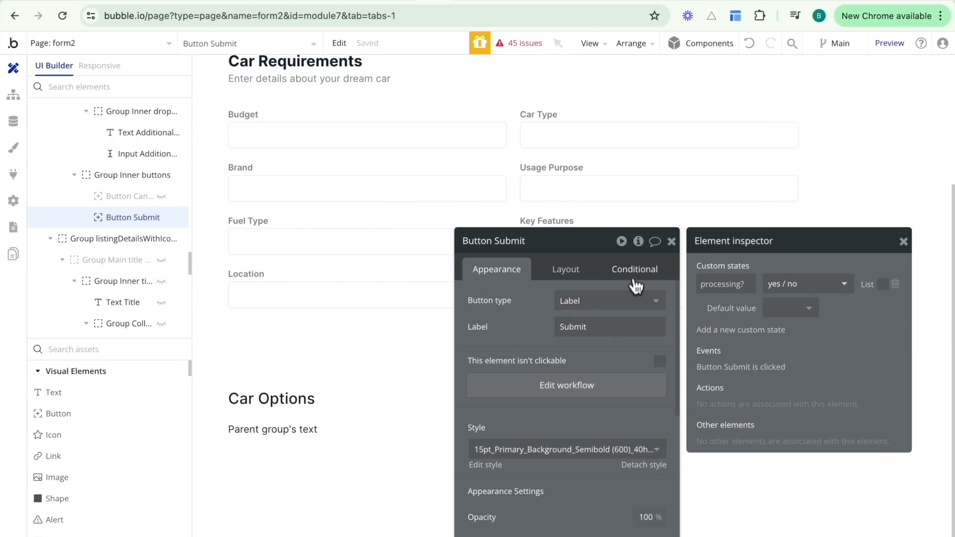
Add a Submit condition: When This Button's processing? is yes.
click(631, 270)
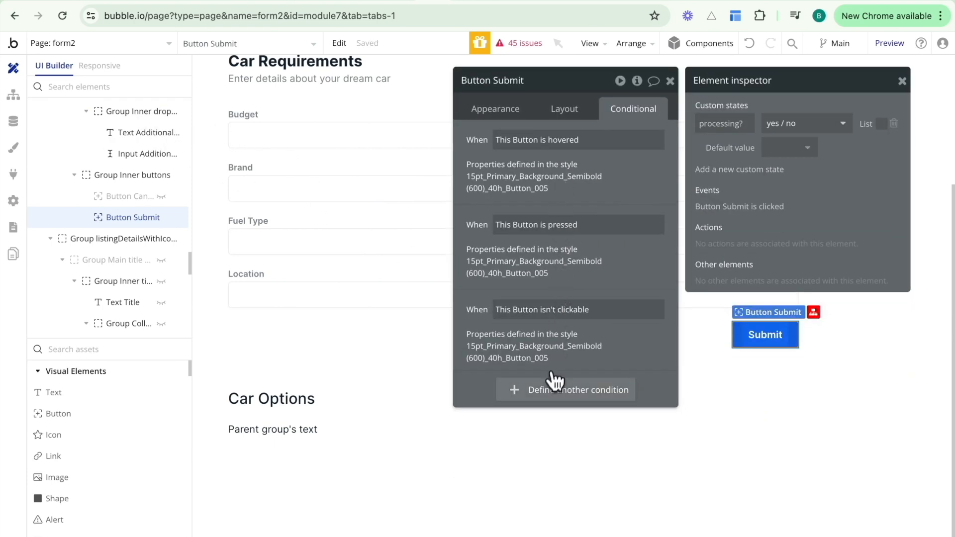
click(545, 390)
click(517, 400)
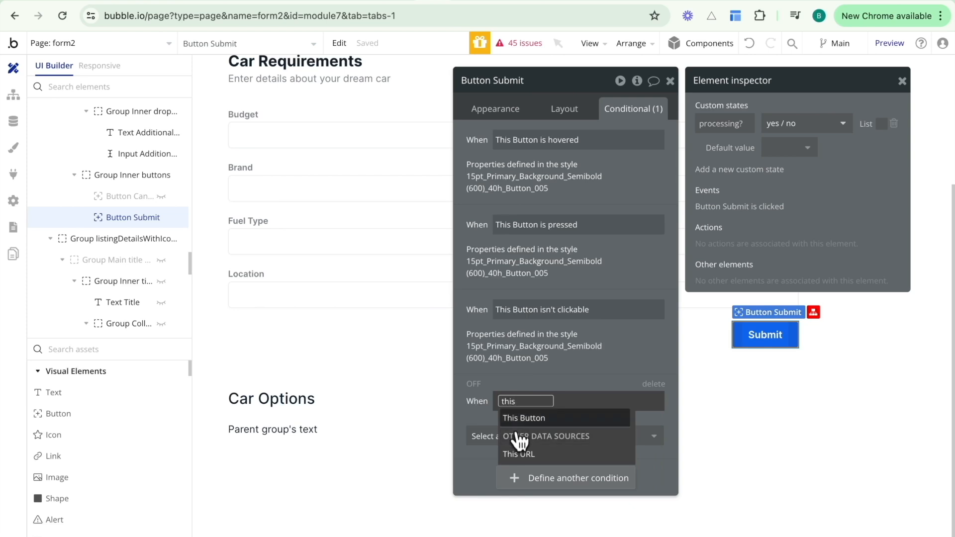
click(520, 418)
scroll(590, 503, down, 1)
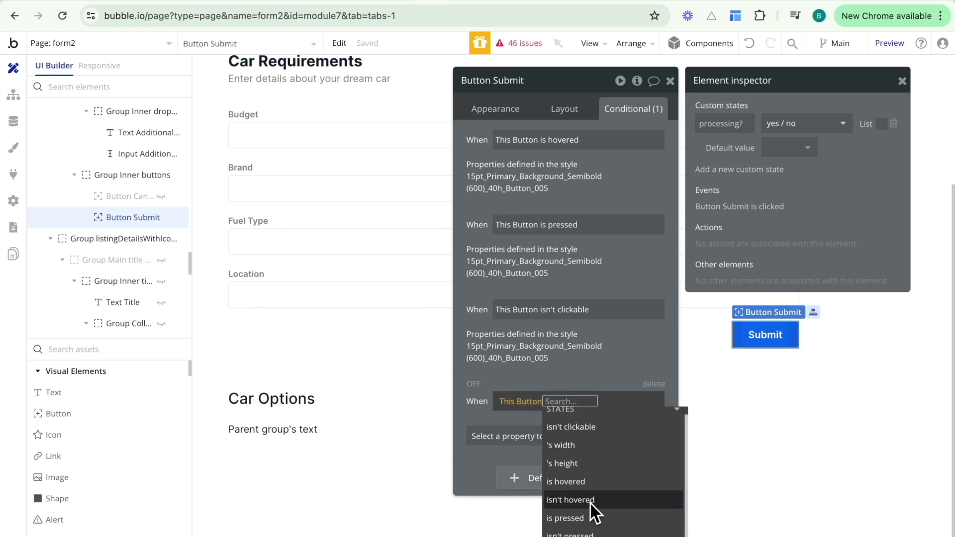
scroll(558, 246, down, 2)
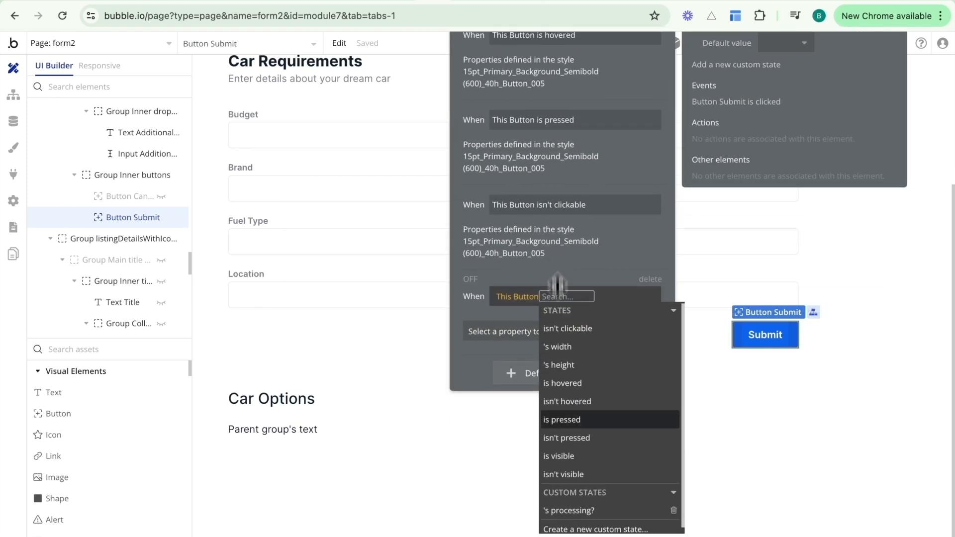
click(572, 511)
click(622, 349)
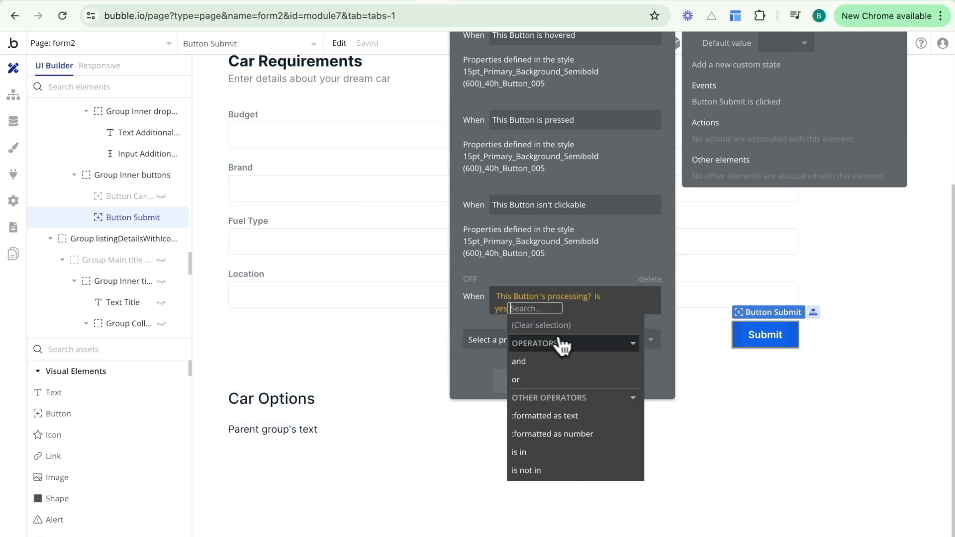
Make that condition change the label to 'Processing...' and make the button unclickable.
click(496, 344)
text(tex)
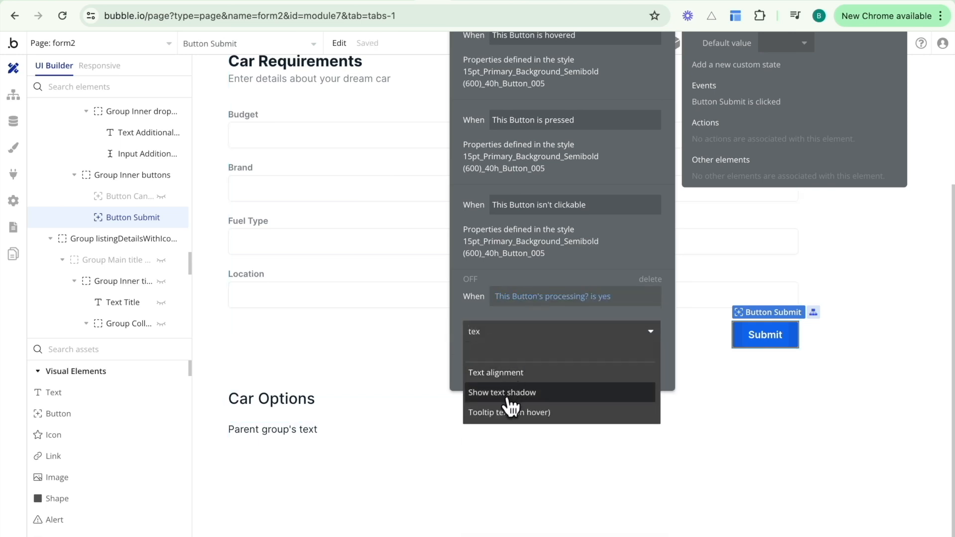
key(BackSpace)
key(BackSpace)
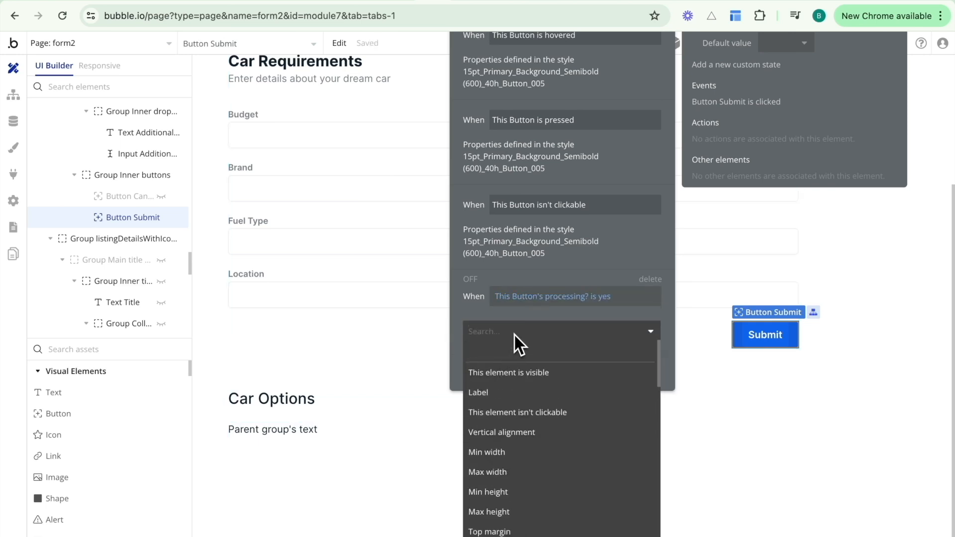
click(529, 393)
double_click(561, 327)
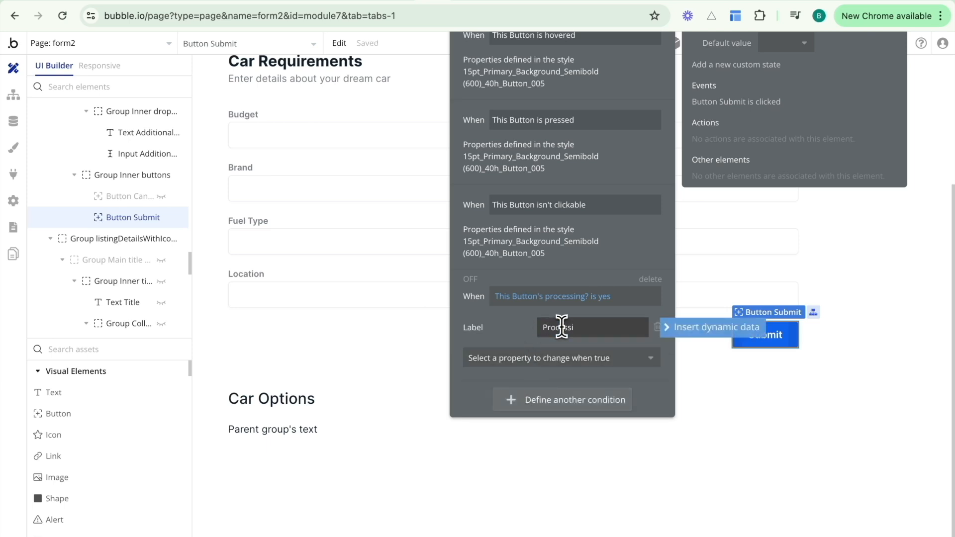
text(Processing...)
click(530, 358)
text(cl)
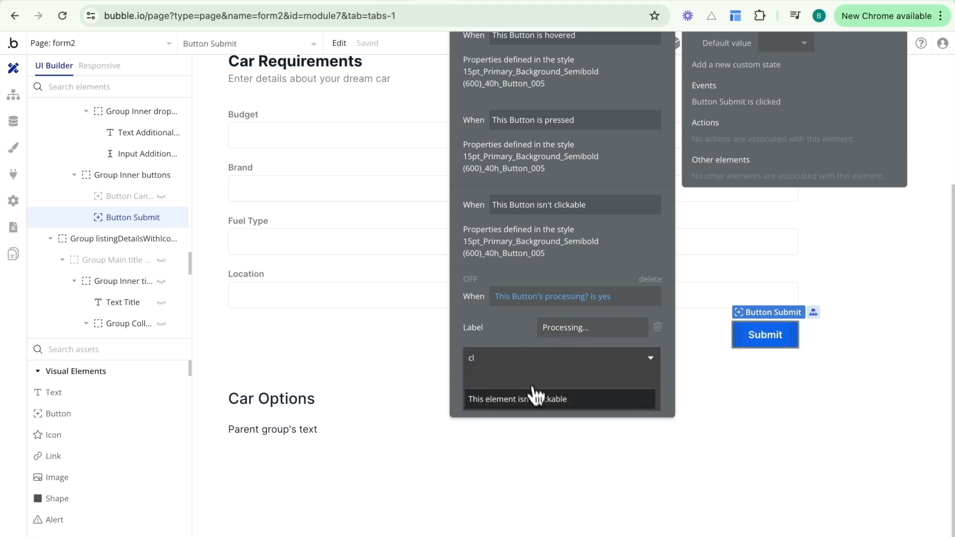
click(534, 397)
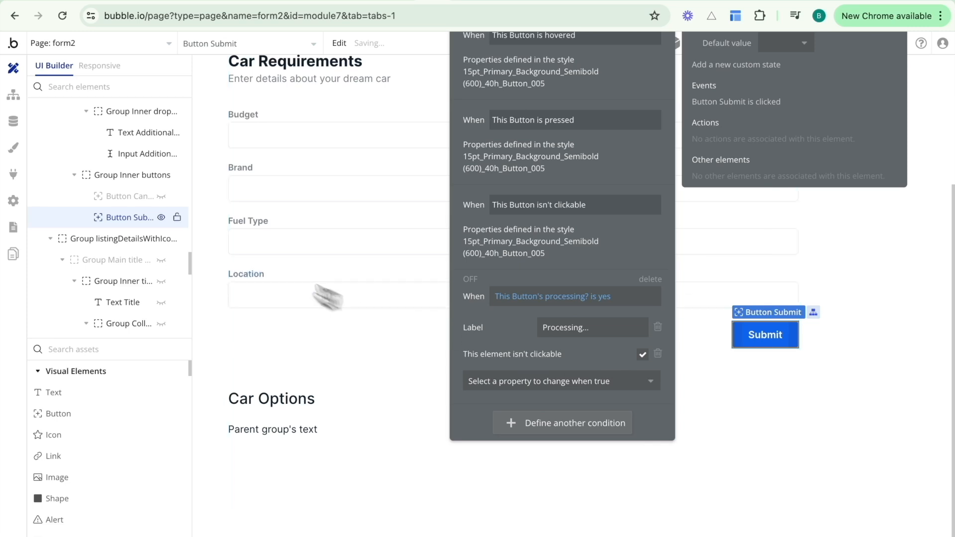
click(14, 94)
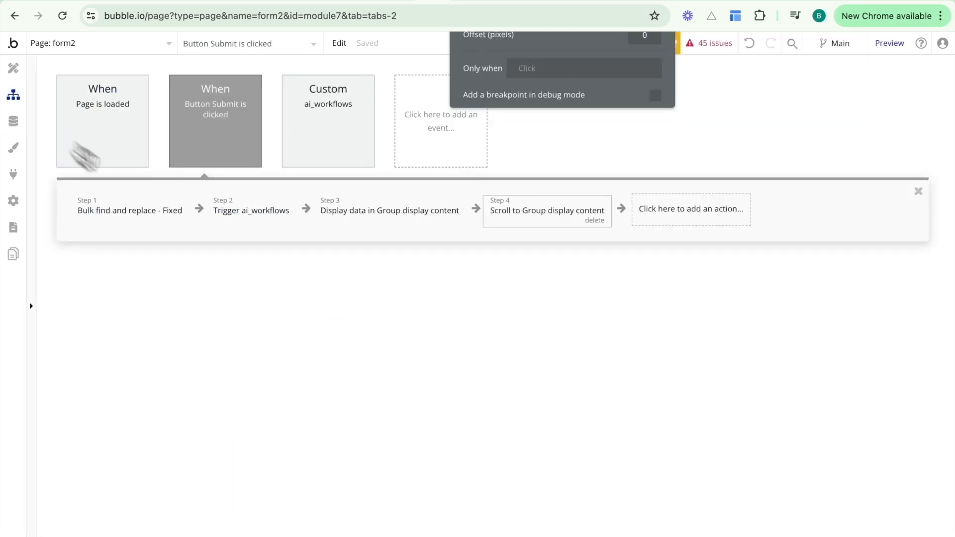
Insert a first step setting Button Submit's processing? state to yes.
click(306, 209)
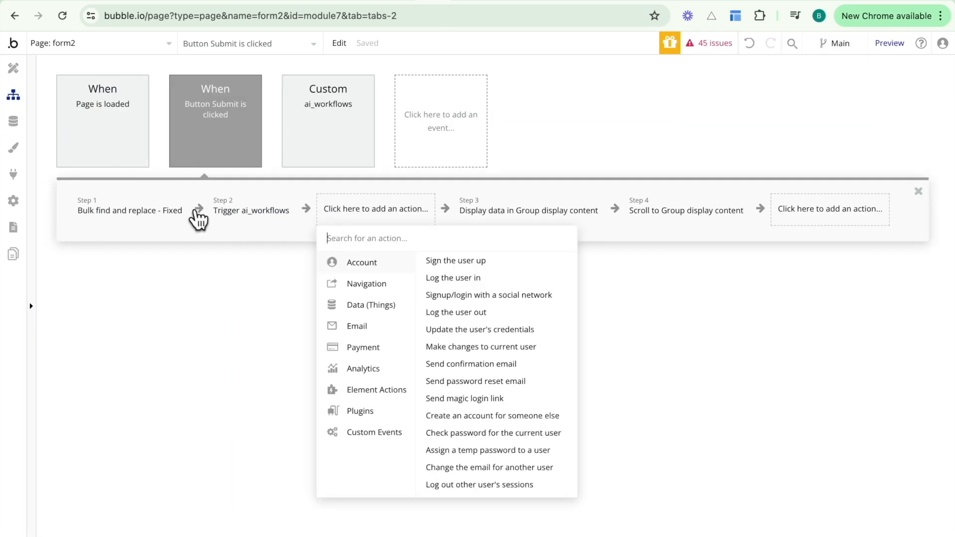
click(73, 218)
text(set the)
key(BackSpace)
key(BackSpace)
key(BackSpace)
key(BackSpace)
key(BackSpace)
key(BackSpace)
text(tat)
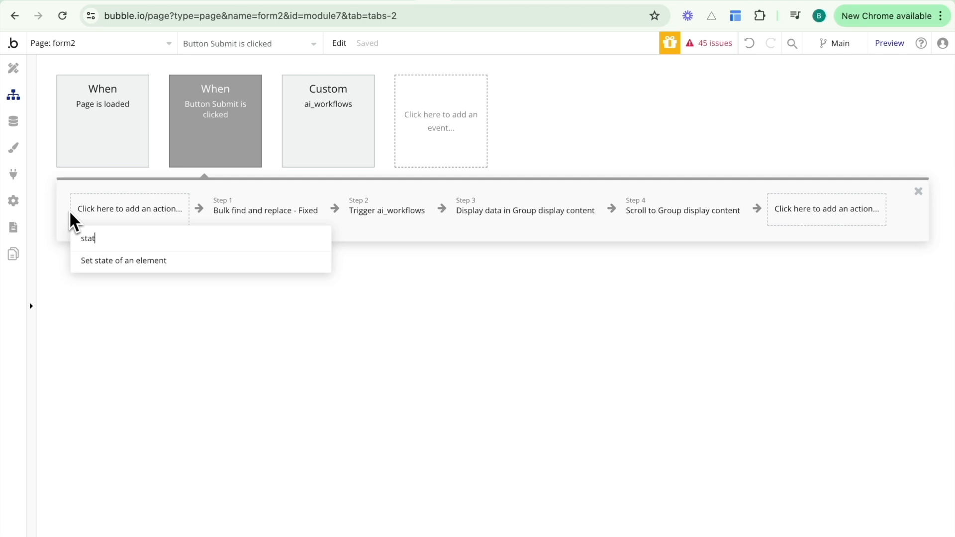
click(108, 273)
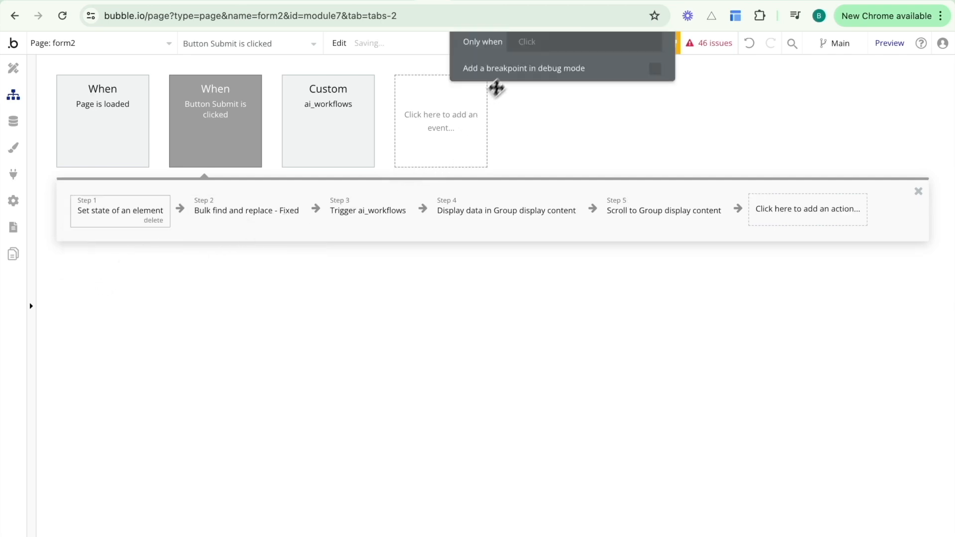
click(570, 181)
text(bu)
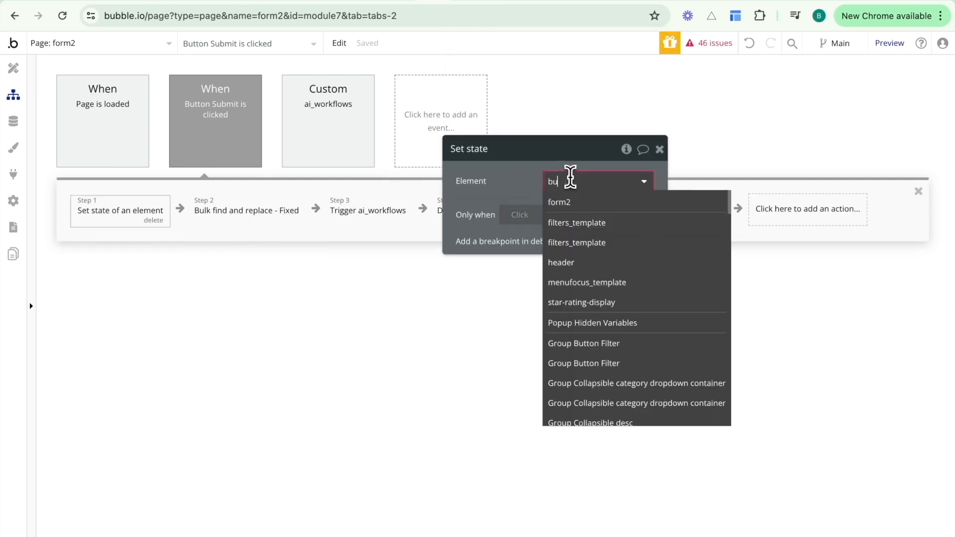
text(tton sub)
click(609, 205)
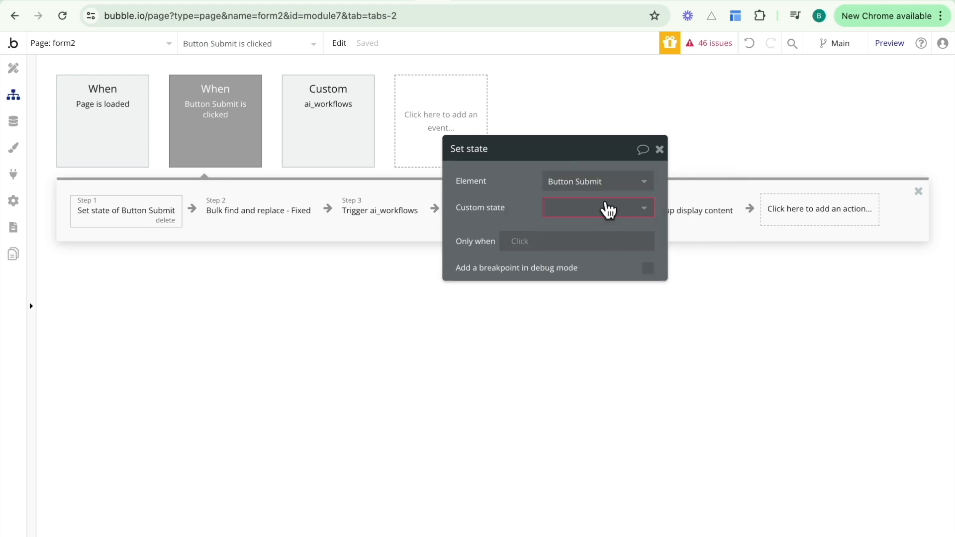
click(566, 208)
click(565, 228)
click(564, 234)
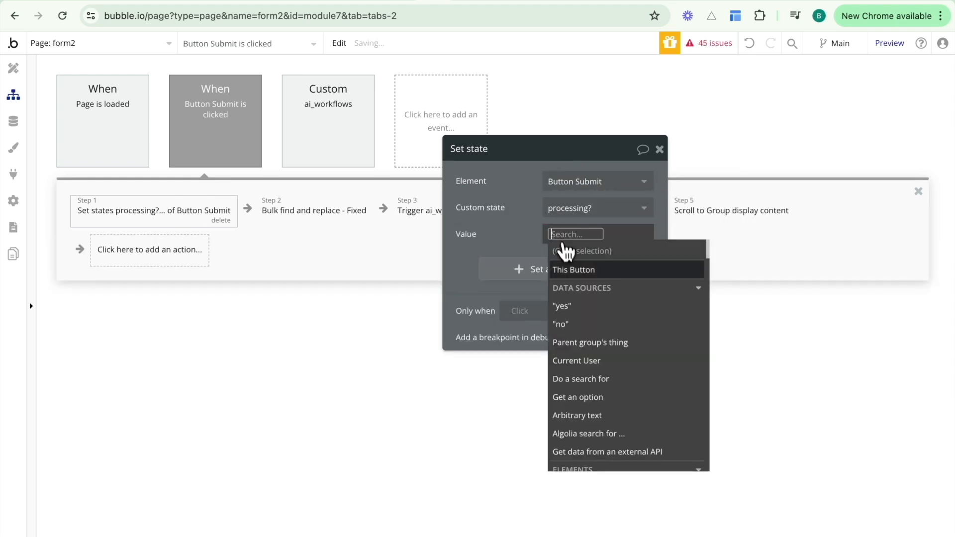
click(561, 305)
Copy that step to the end of the workflow and change its value to no.
right_click(171, 215)
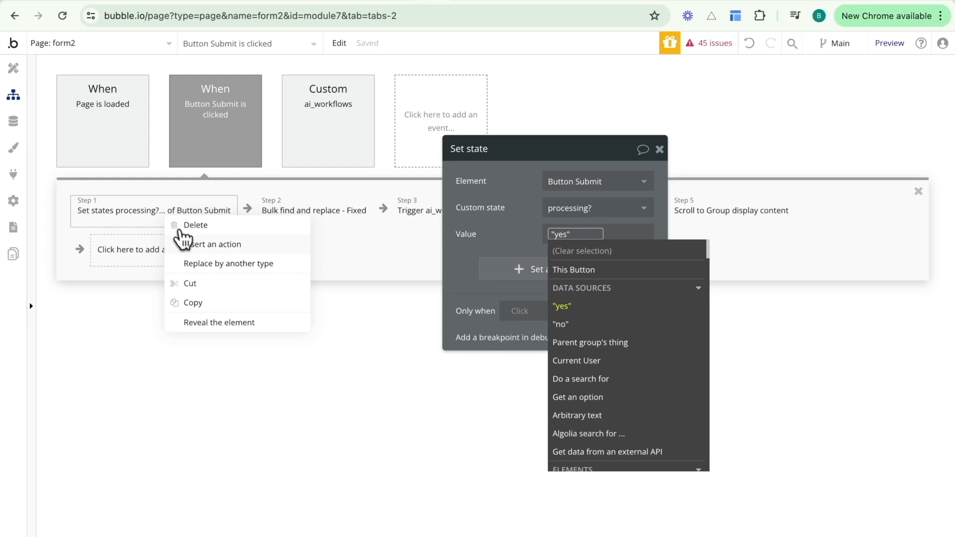
click(197, 303)
click(169, 262)
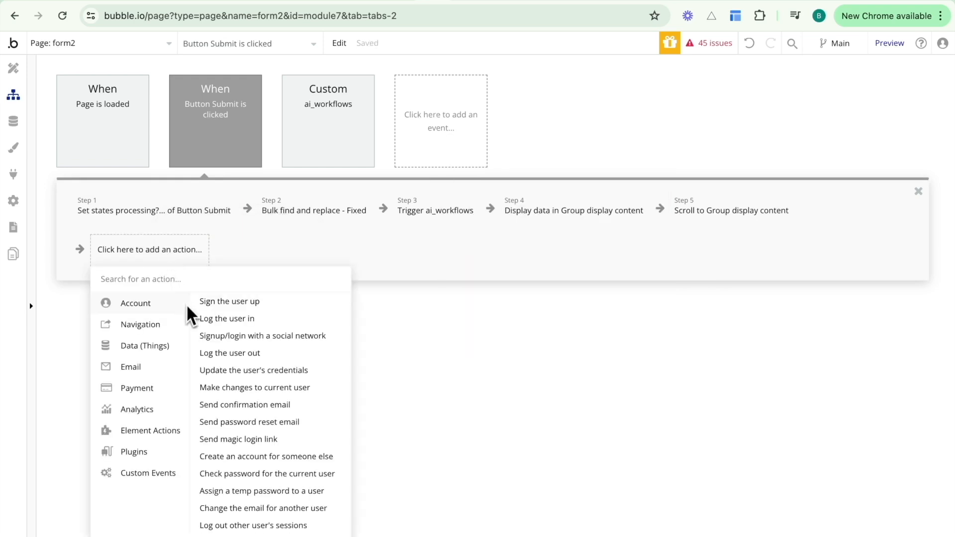
right_click(172, 250)
click(188, 259)
click(222, 260)
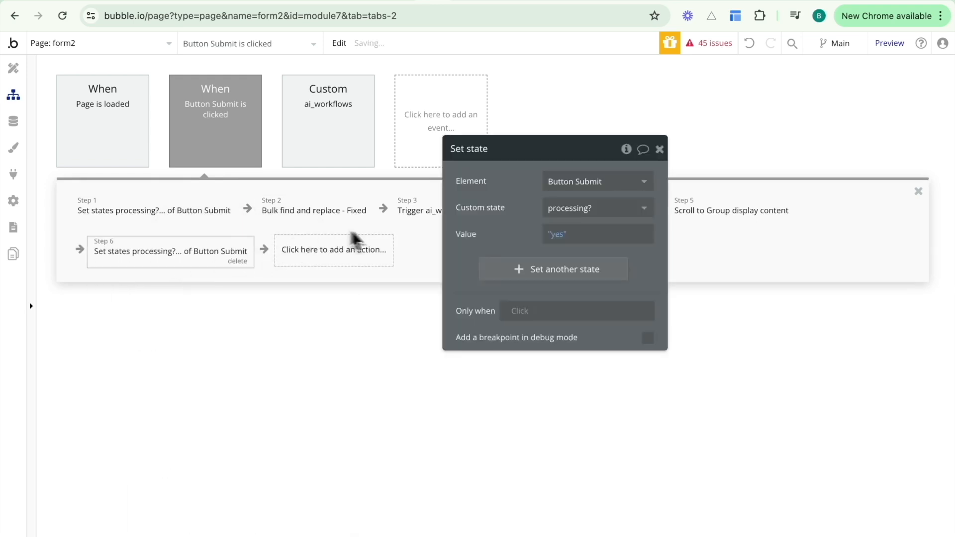
click(552, 234)
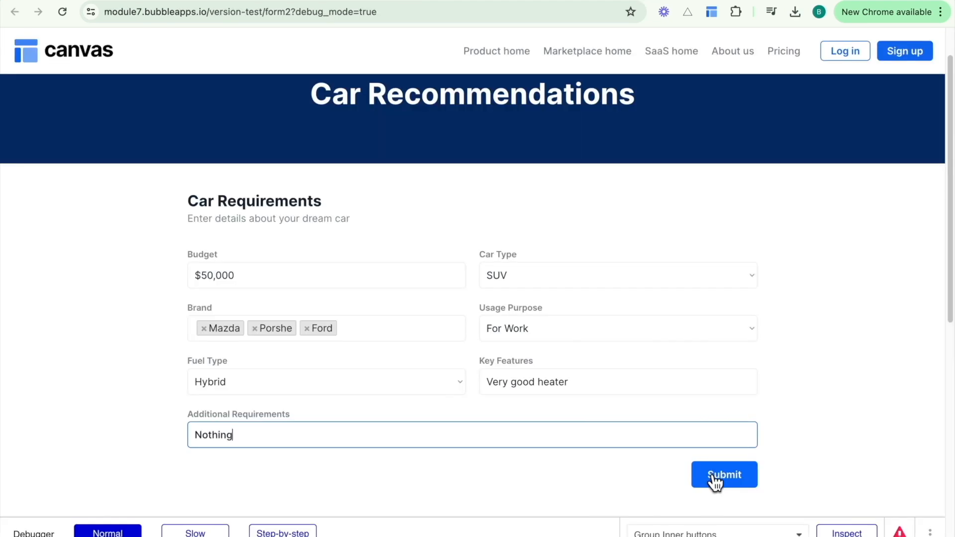
Resubmit the car form, watch 'Processing...', and review the five new car options.
click(716, 477)
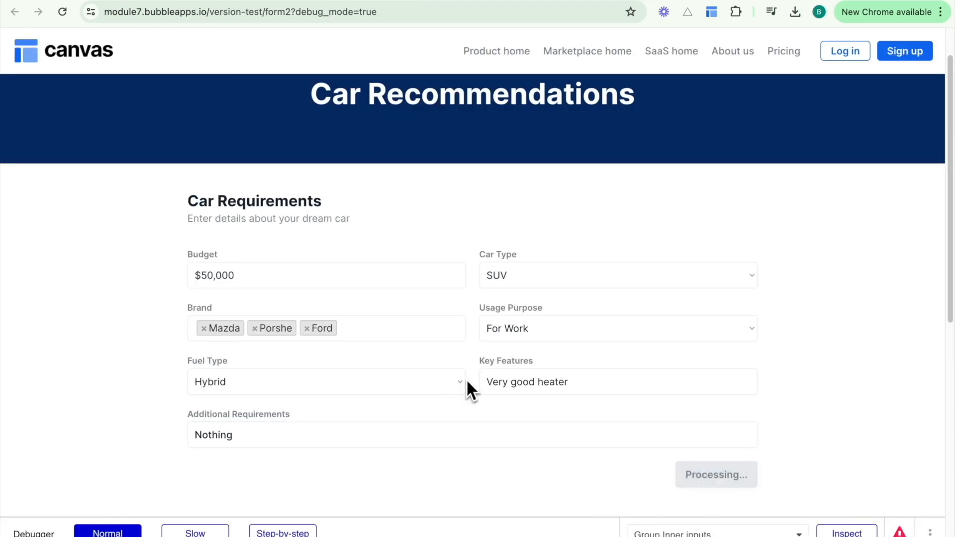
scroll(396, 448, down, 10)
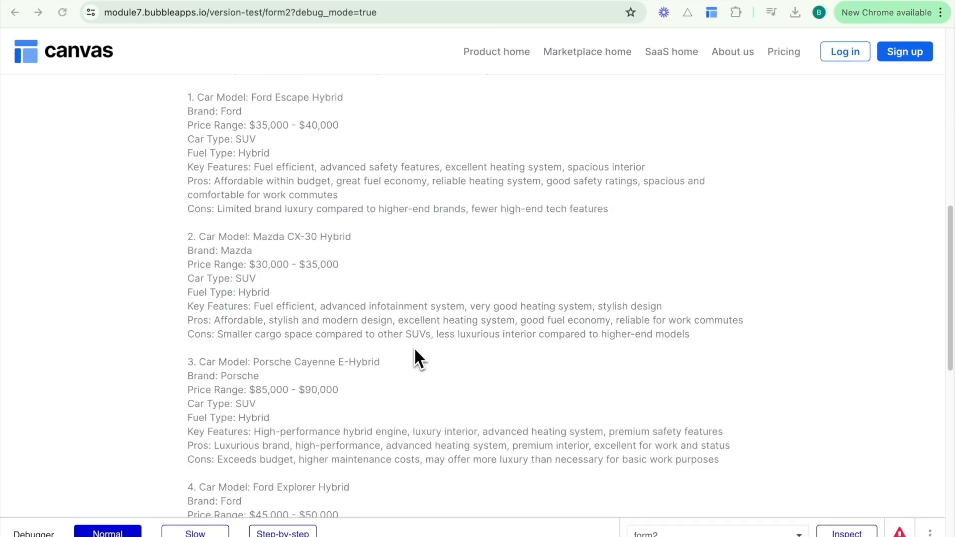
scroll(415, 351, up, 1)
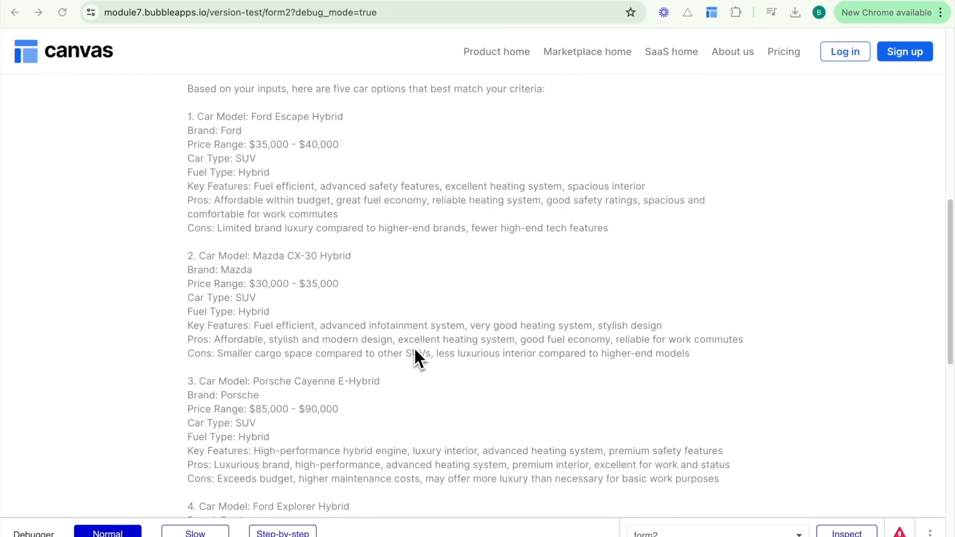